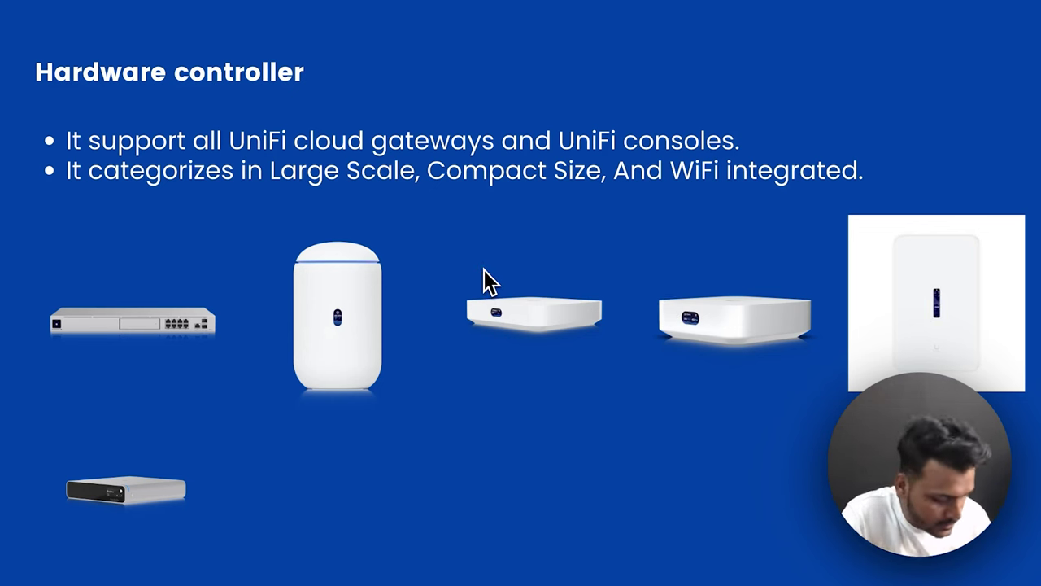
key(Right)
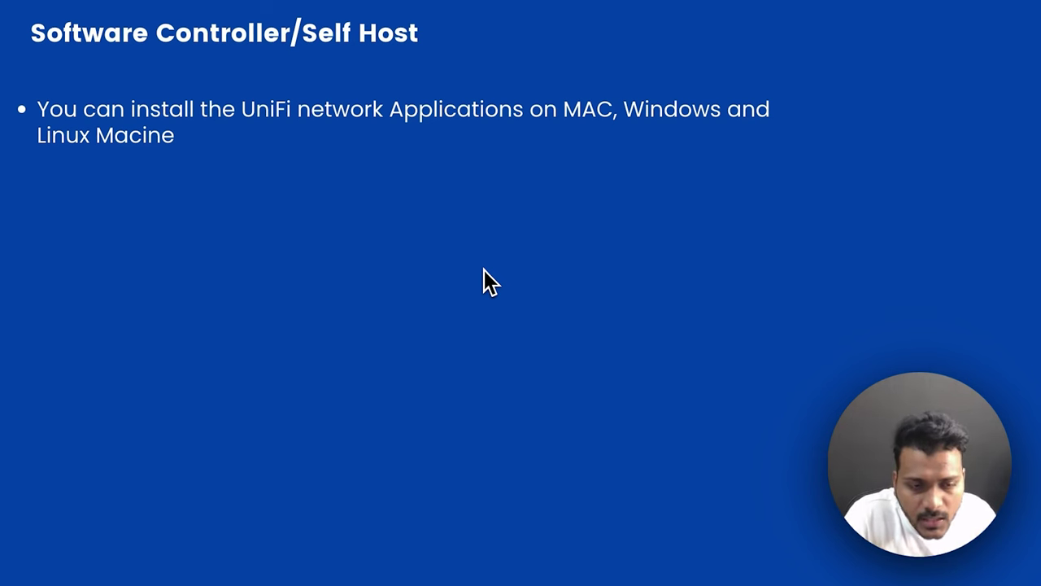
key(Right)
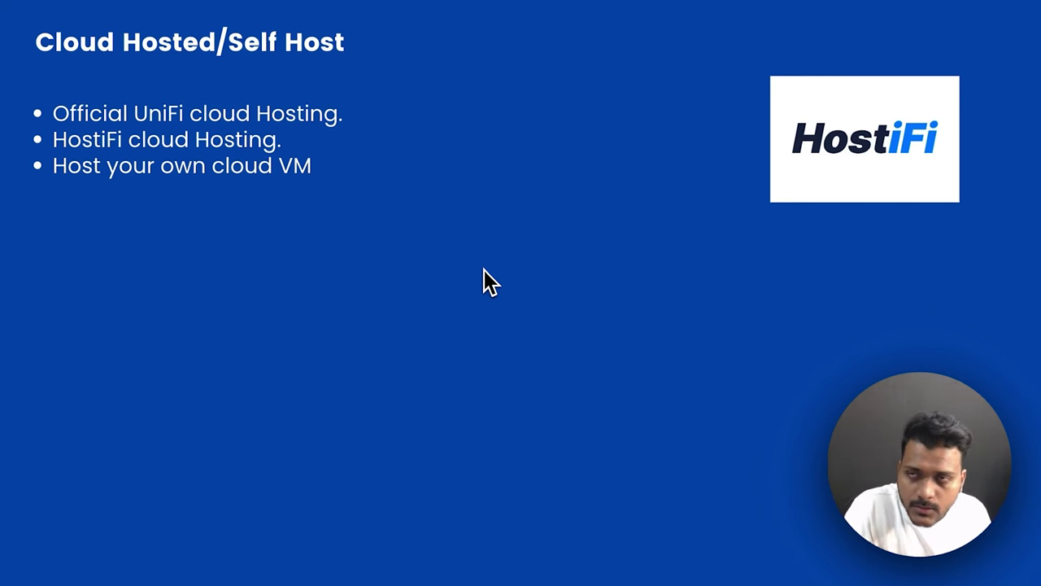
key(Right)
click(486, 280)
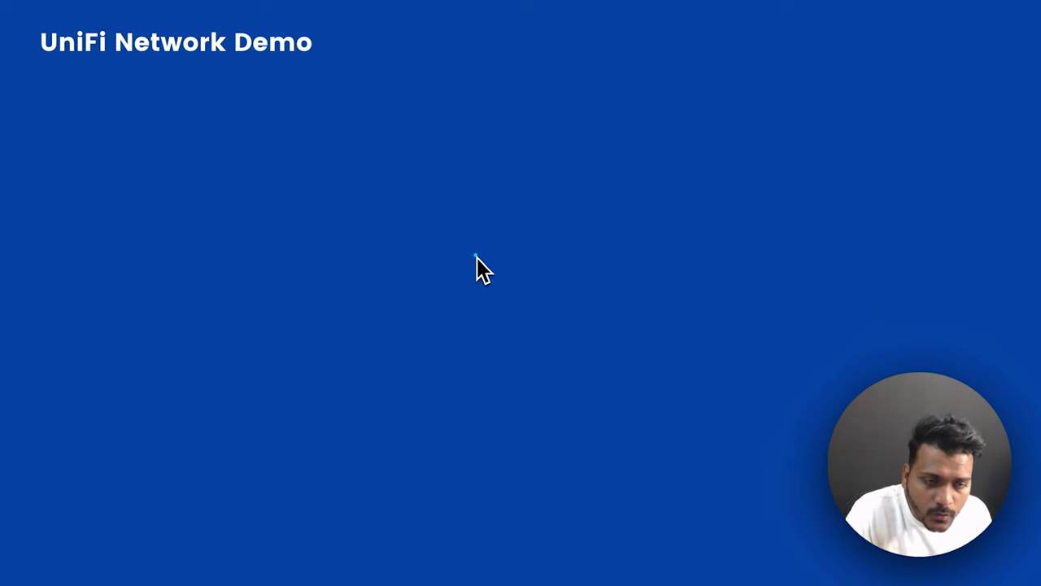
click(515, 267)
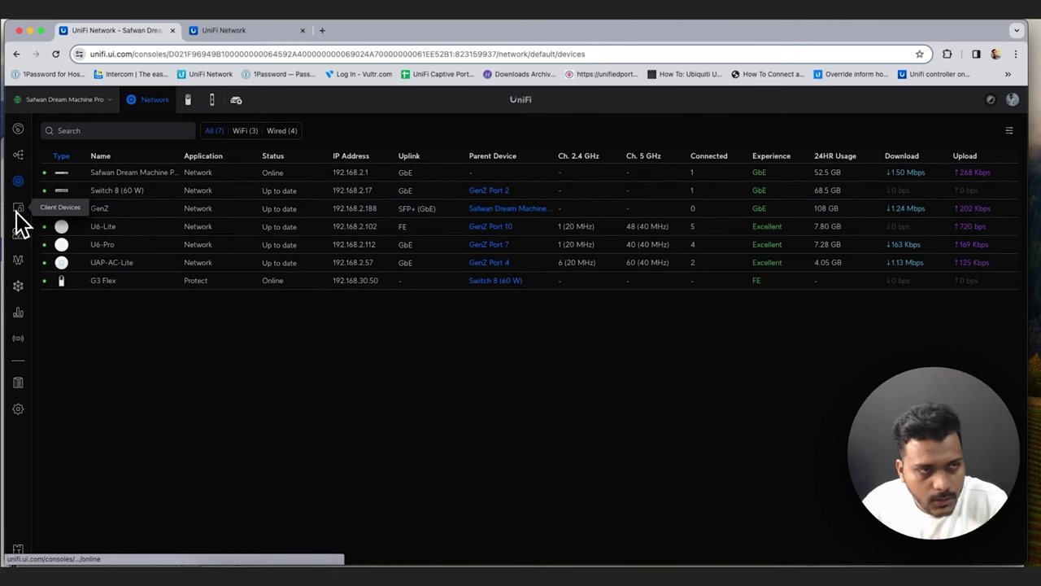
View the network topology map and the UniFi Devices list
click(22, 162)
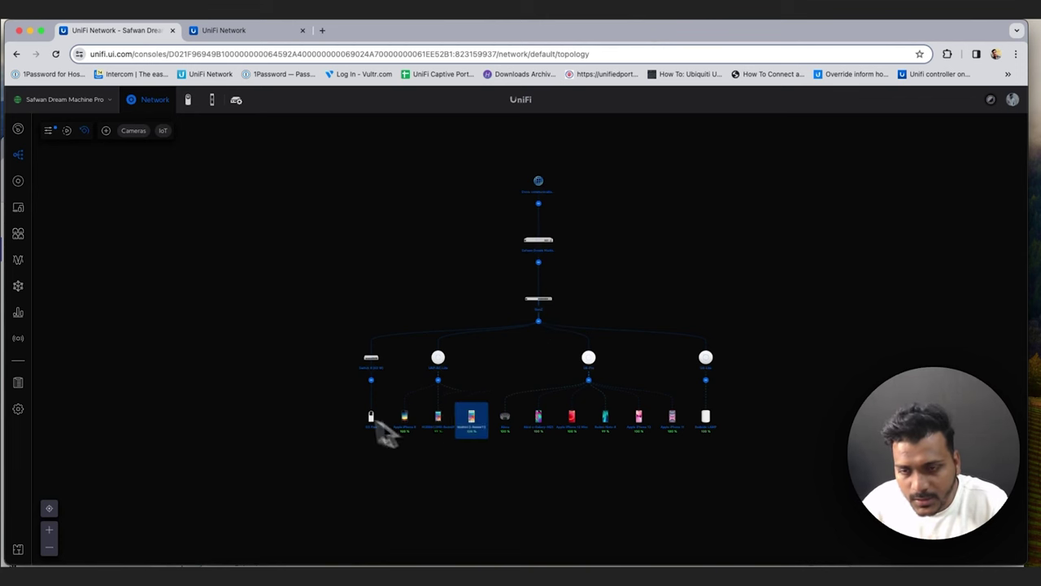
click(19, 181)
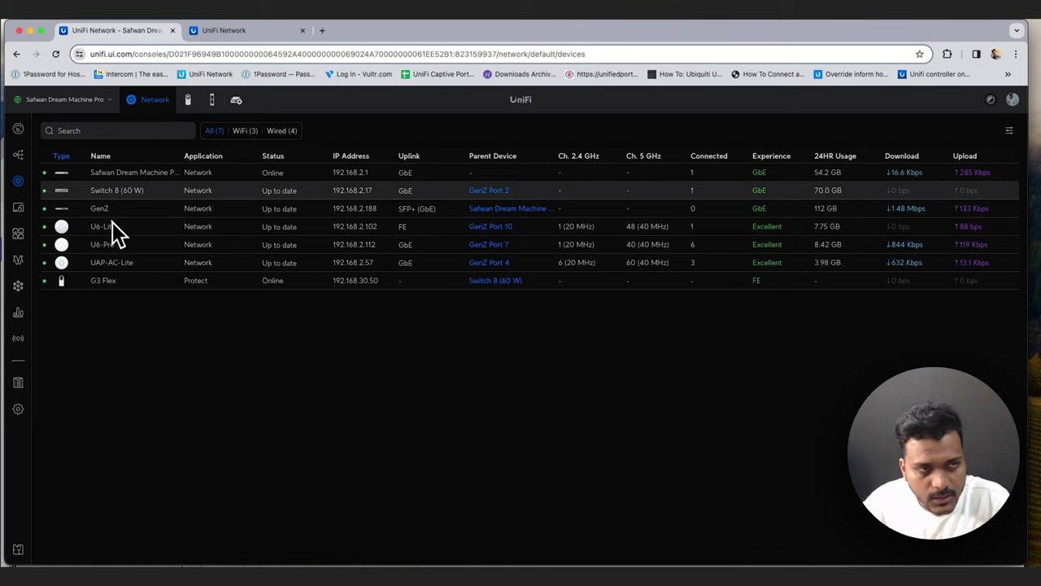
Examine the network dashboard, including the most active access points and the Internet Activity graph
click(18, 128)
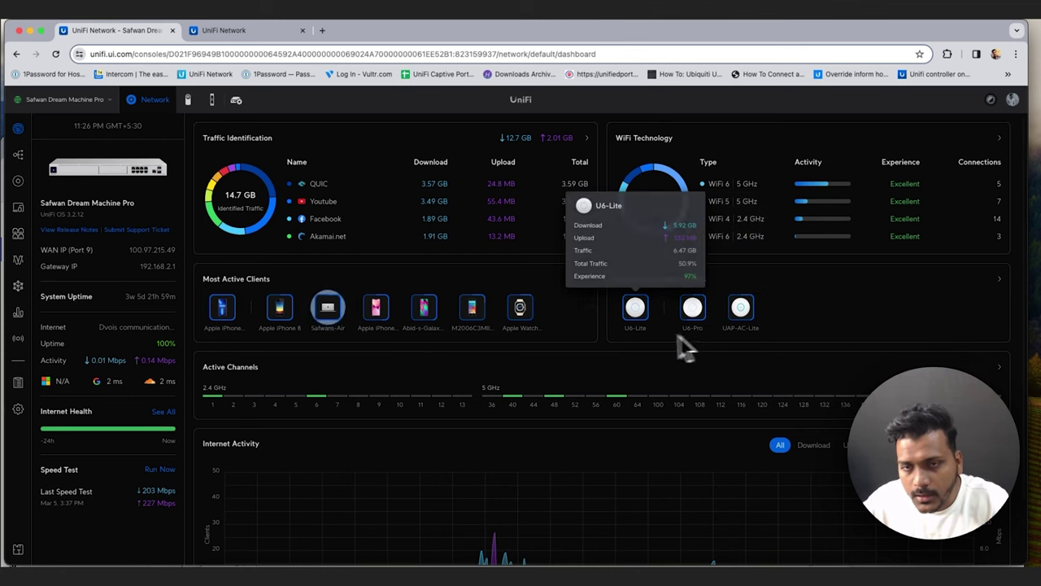
scroll(486, 463, down, 2)
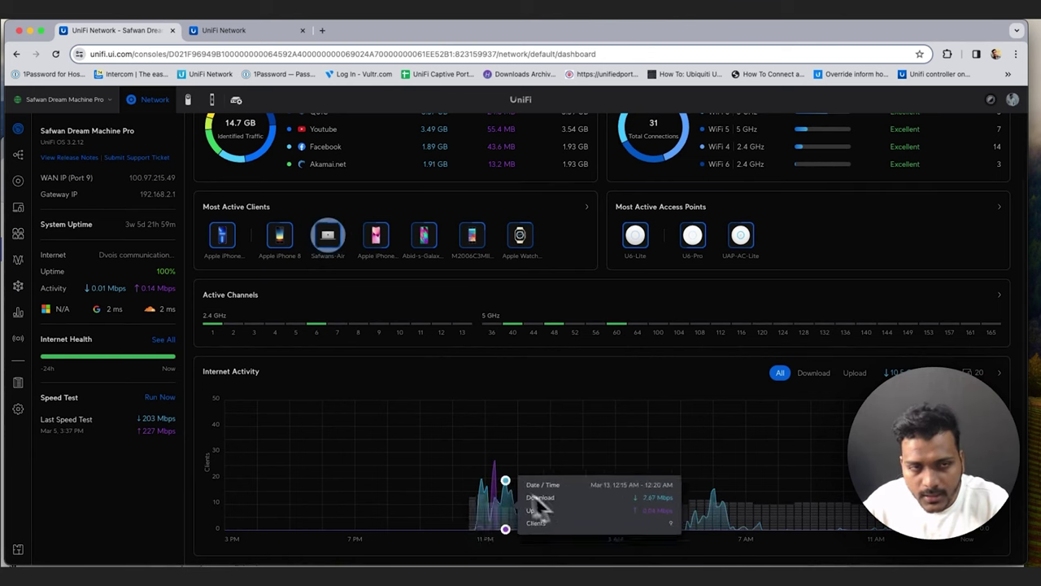
scroll(108, 305, up, 2)
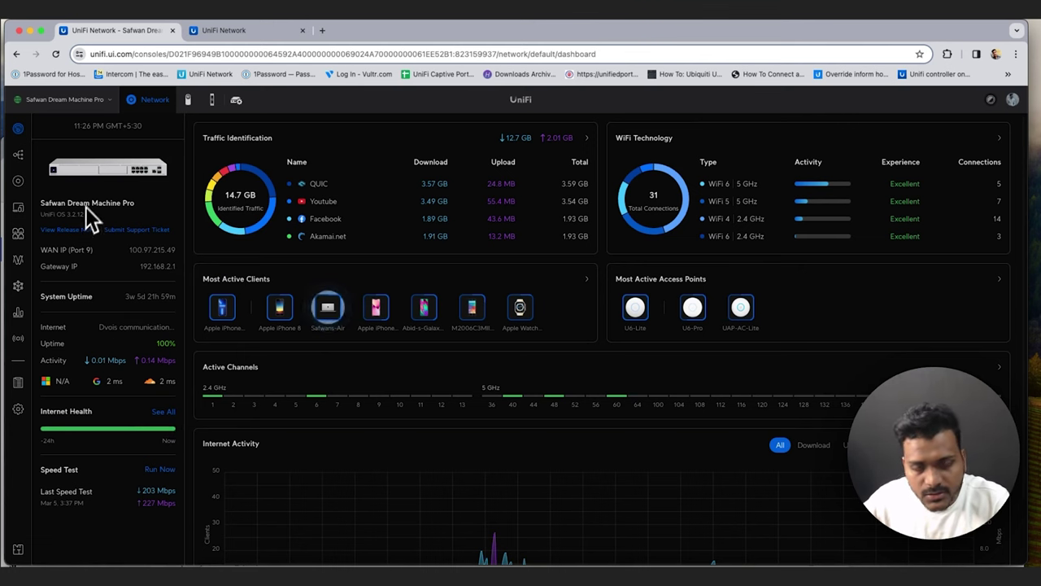
Return to the topology map and switch it to the vertical, top-down layout
click(20, 158)
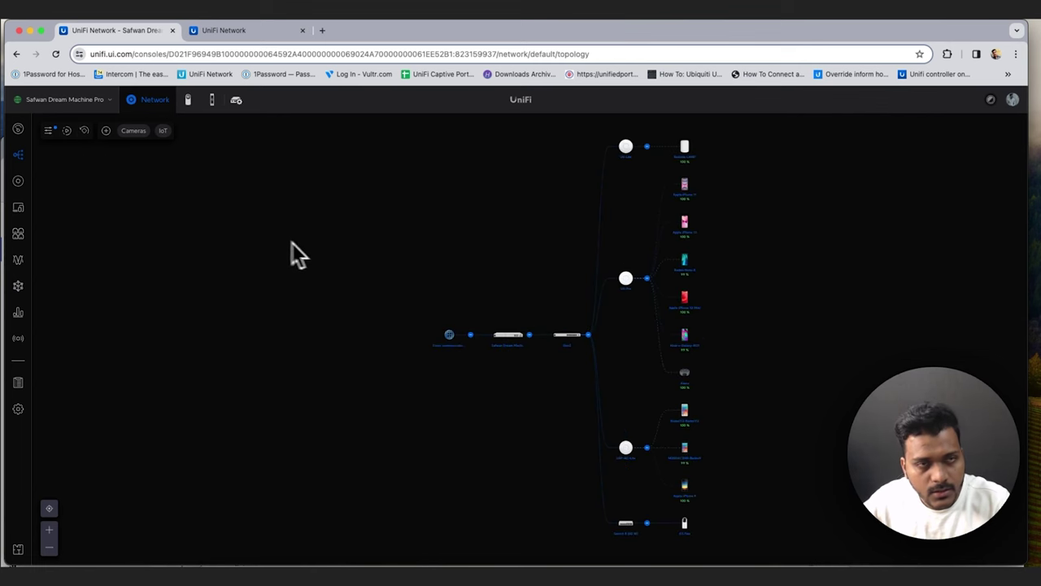
click(85, 132)
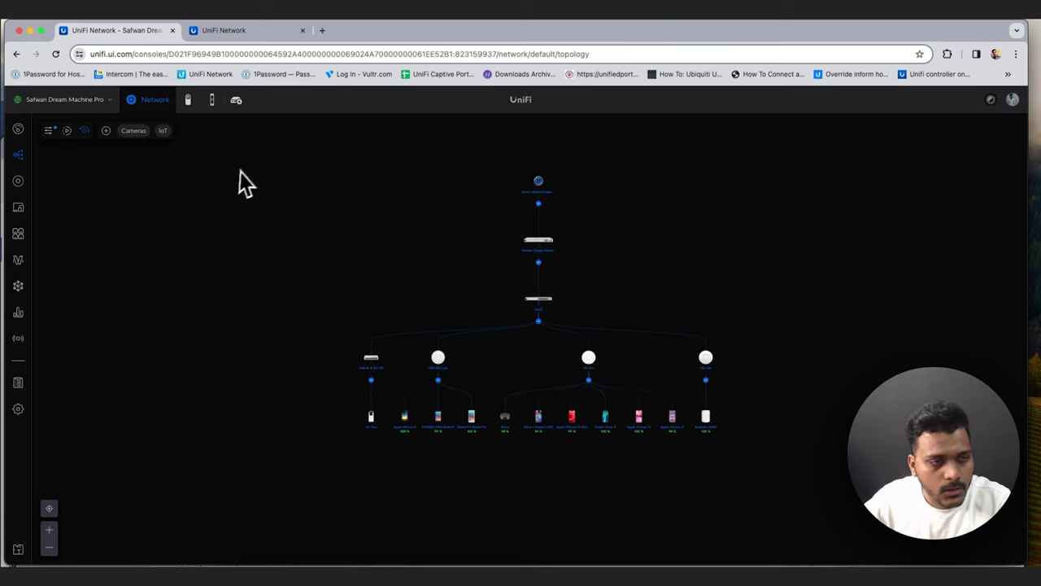
View the UniFi Devices list filtered by WiFi and by Wired, and restore the full list
click(21, 187)
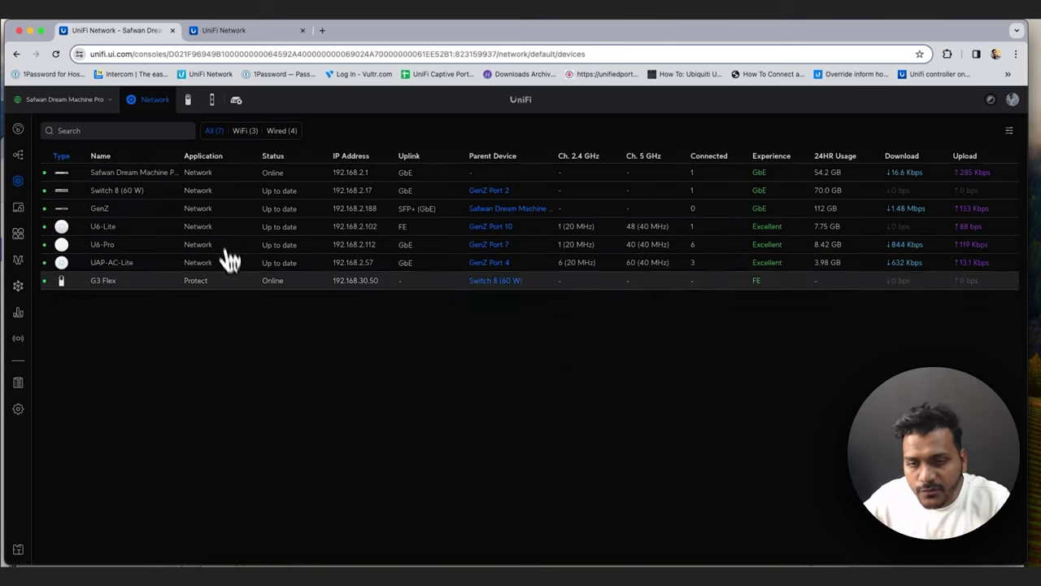
click(247, 139)
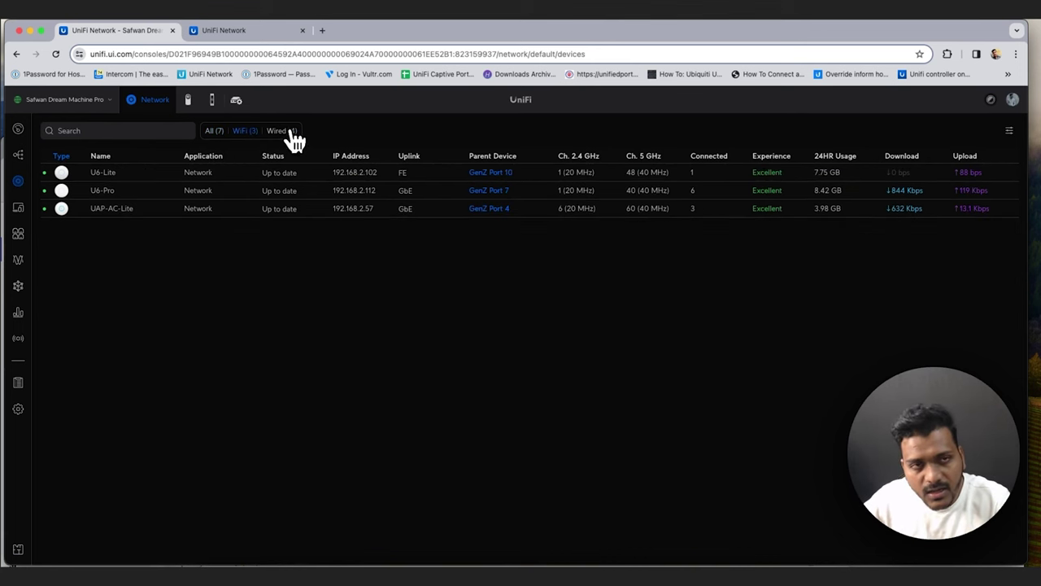
click(286, 134)
click(218, 133)
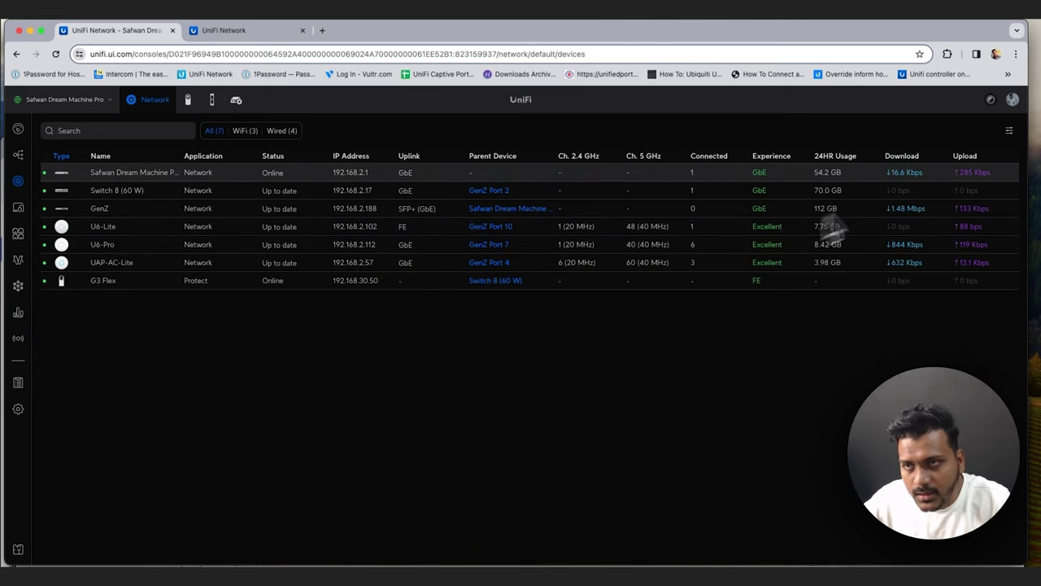
Add the MAC Address, Model and Version columns to the devices list through its display options
click(1009, 132)
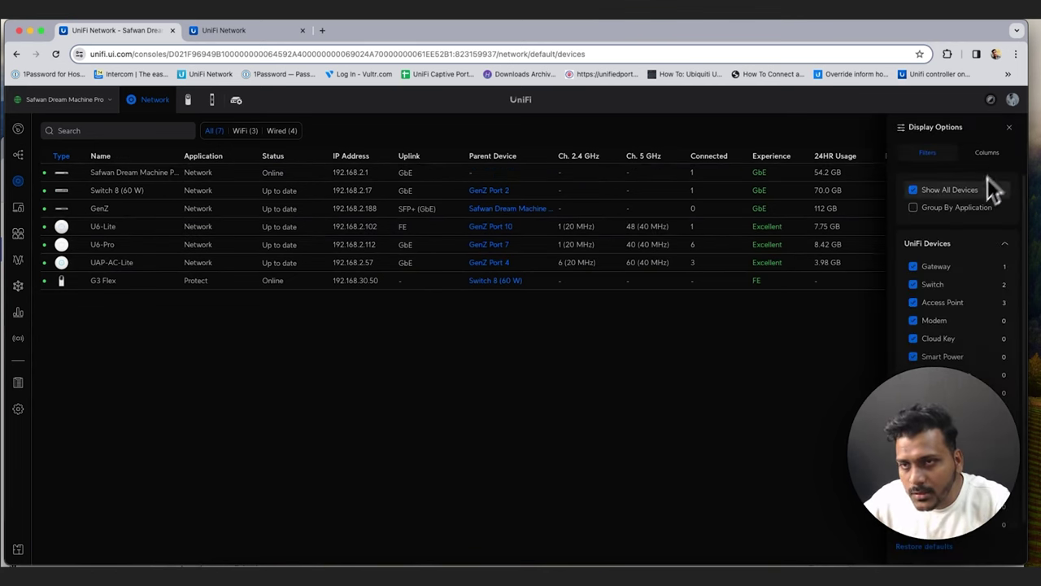
scroll(978, 277, down, 2)
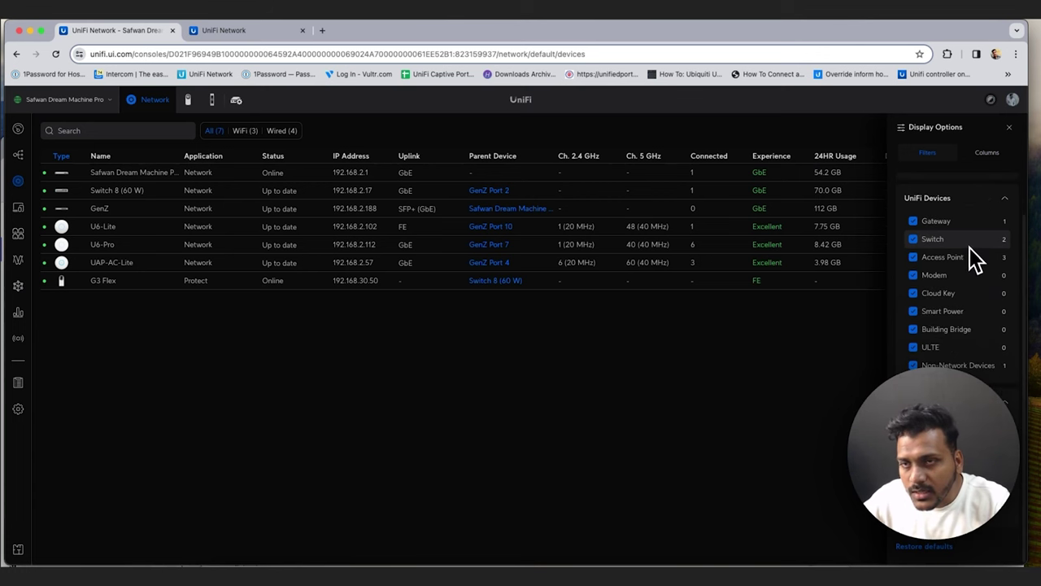
click(986, 153)
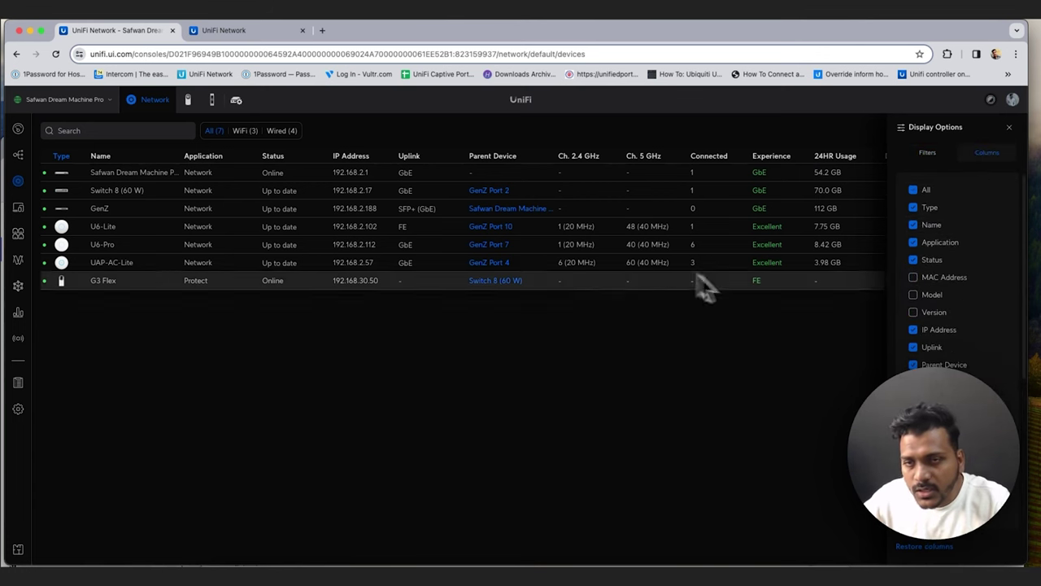
click(912, 278)
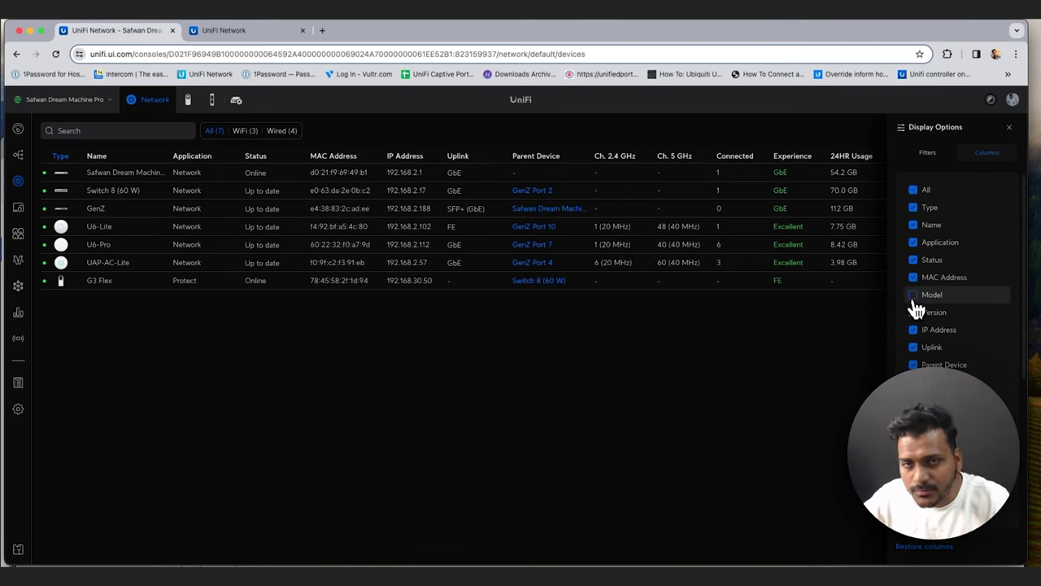
click(914, 296)
click(913, 313)
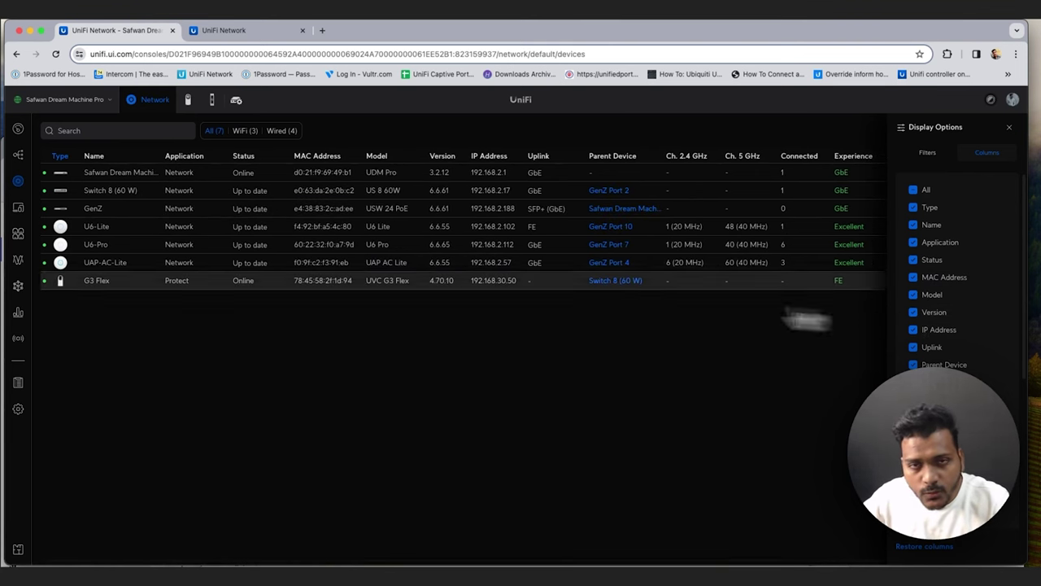
scroll(943, 284, down, 8)
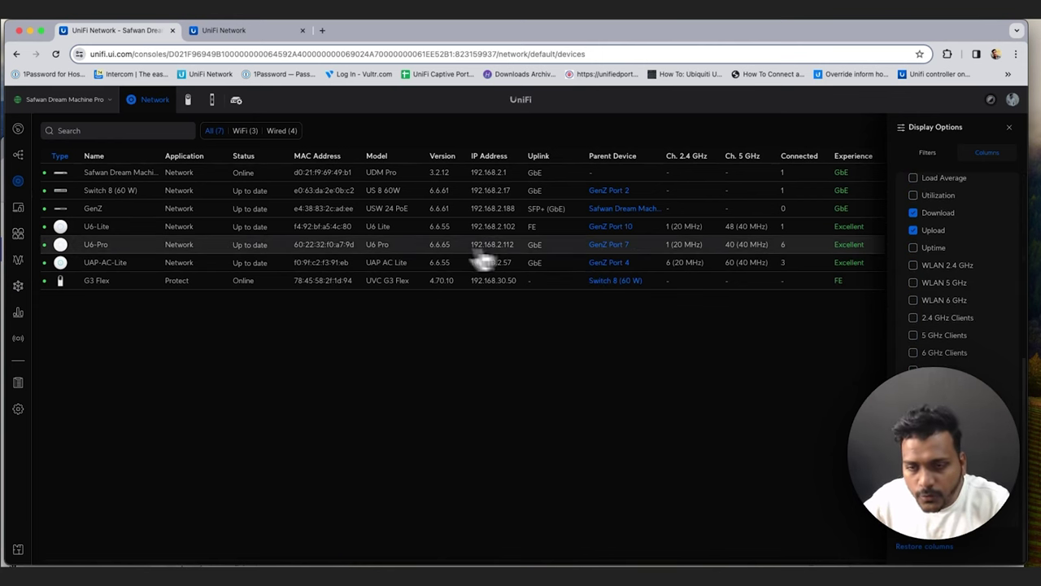
click(1008, 128)
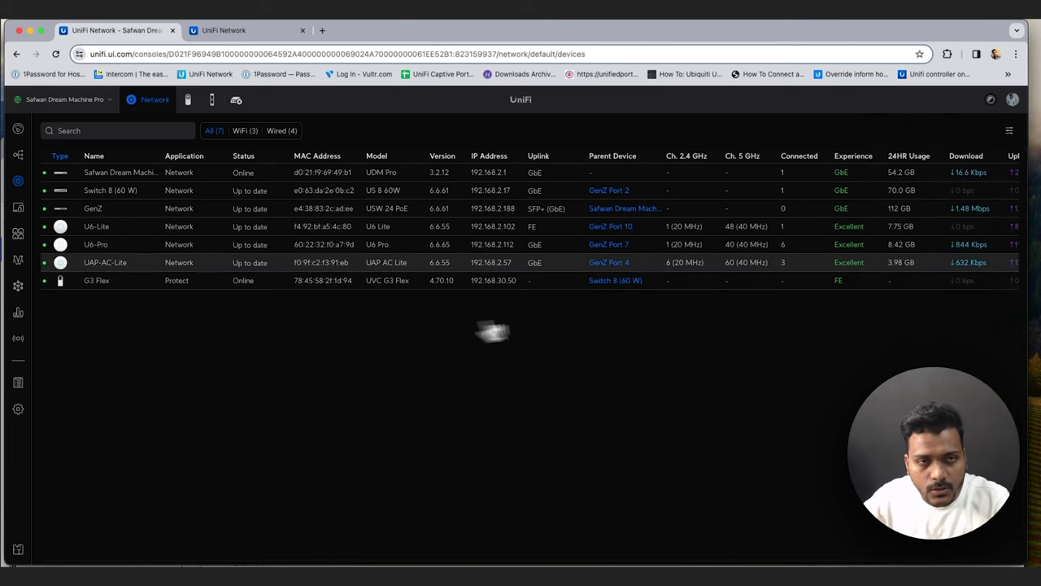
Show the online client devices and filter them by Wired and by WiFi
click(19, 216)
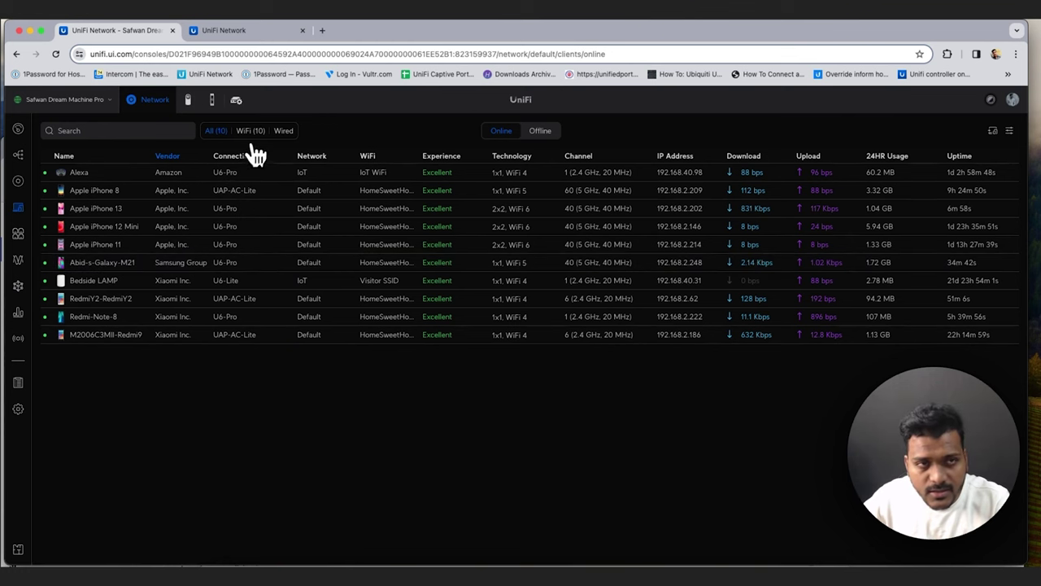
click(283, 132)
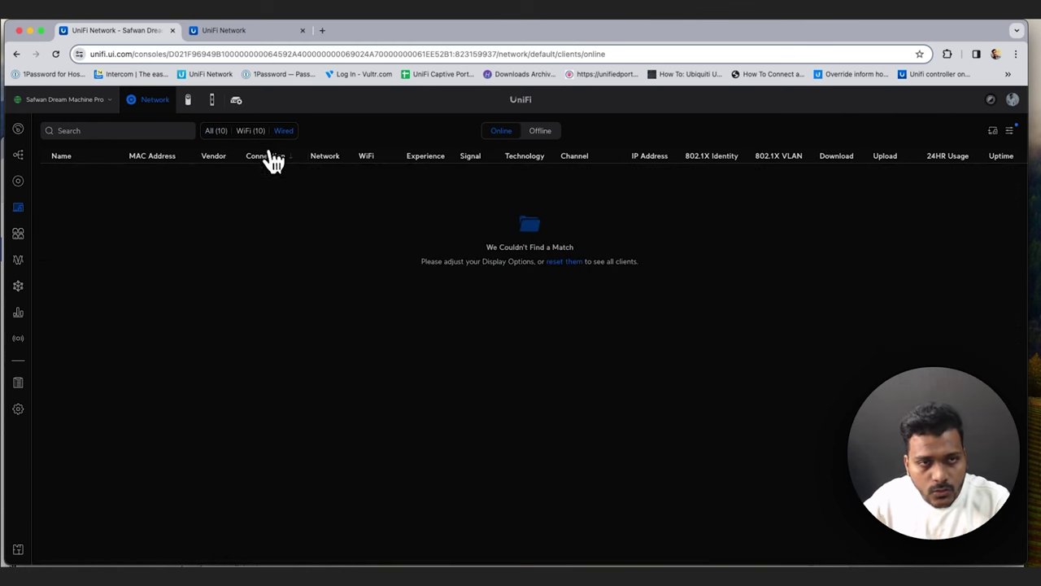
click(252, 133)
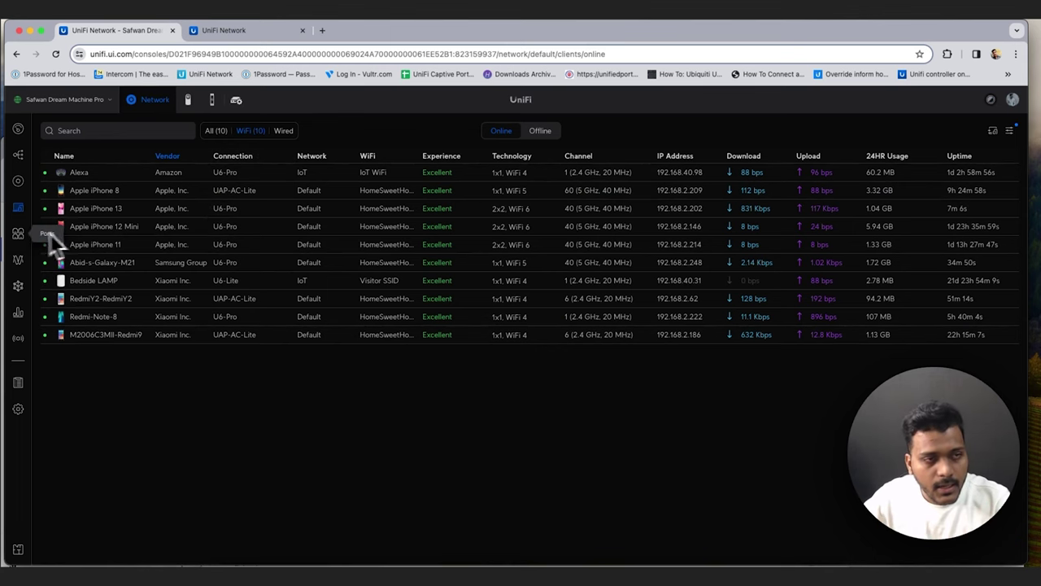
Examine the Alexa client's connection overview and its session, traffic and connection log insights
click(124, 176)
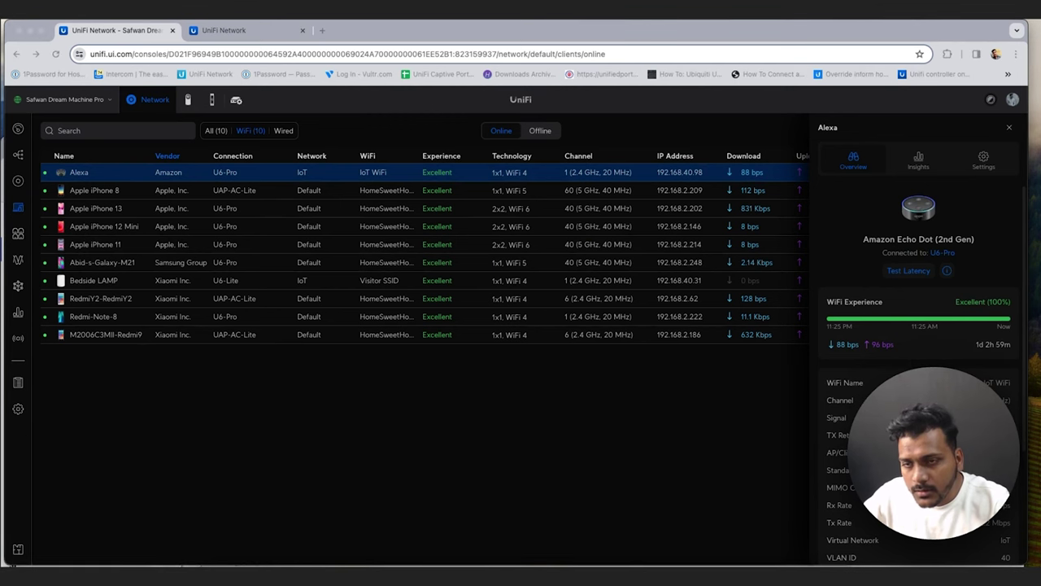
scroll(918, 325, down, 2)
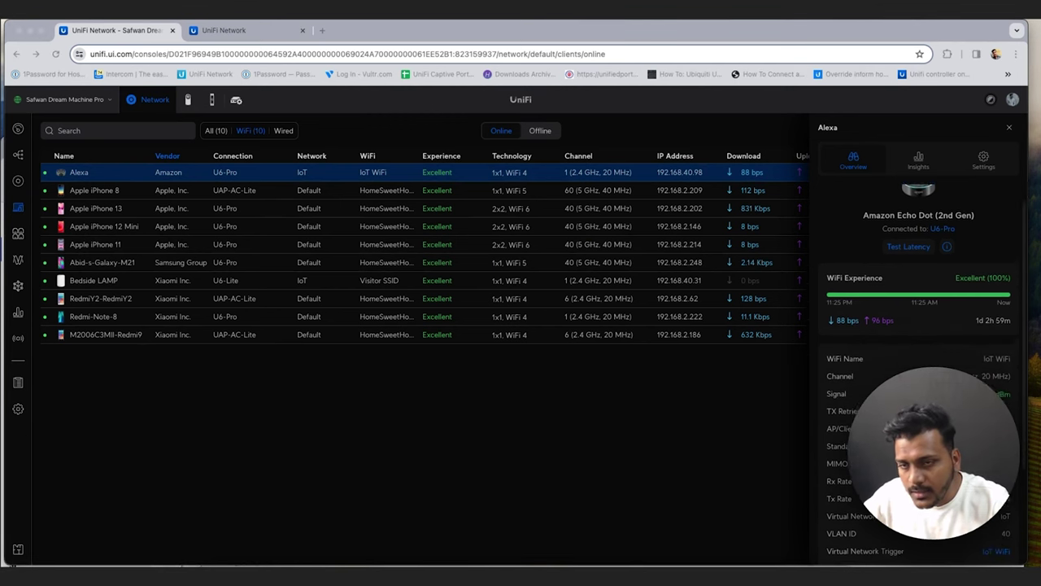
scroll(919, 325, down, 3)
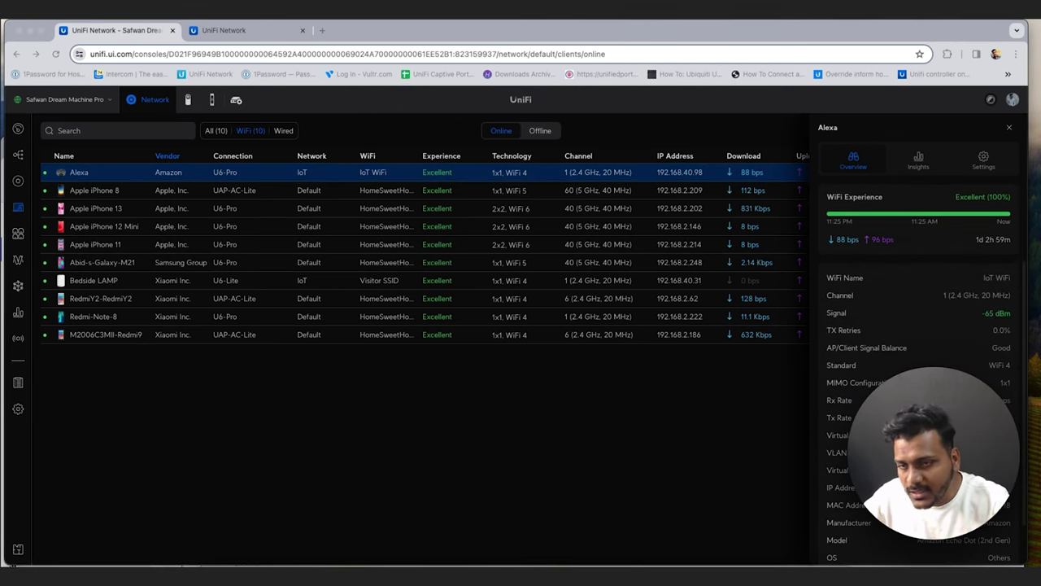
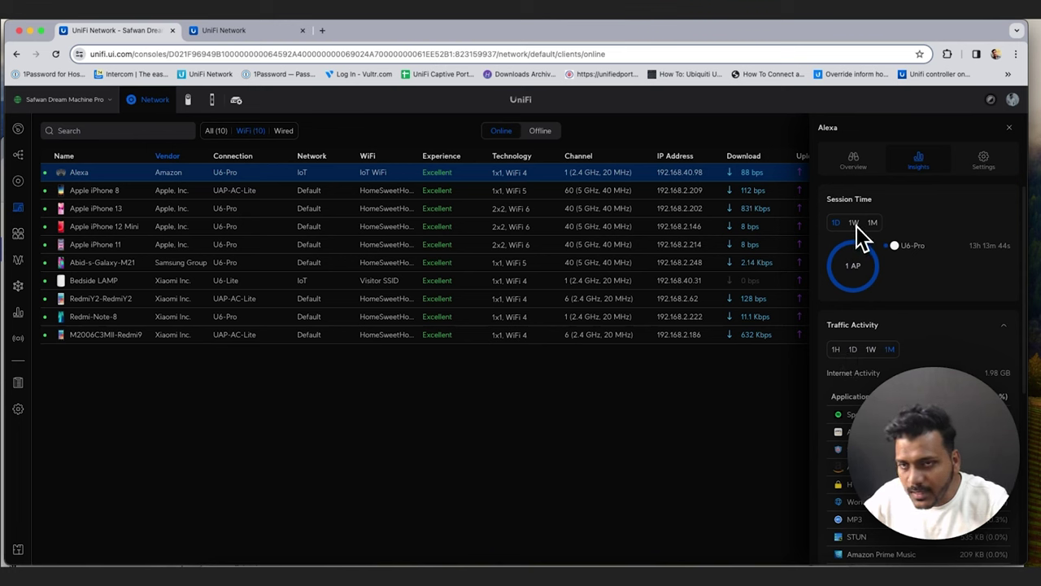
scroll(930, 326, down, 5)
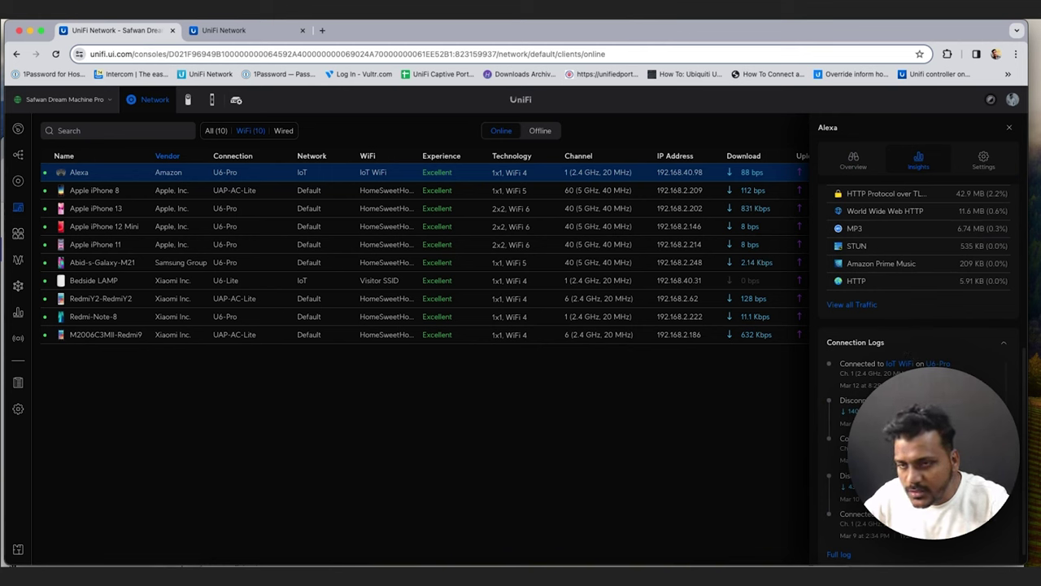
Examine the Alexa client's settings, including the WiFi Speed Limit choices and the Lock to Access Point option
click(980, 160)
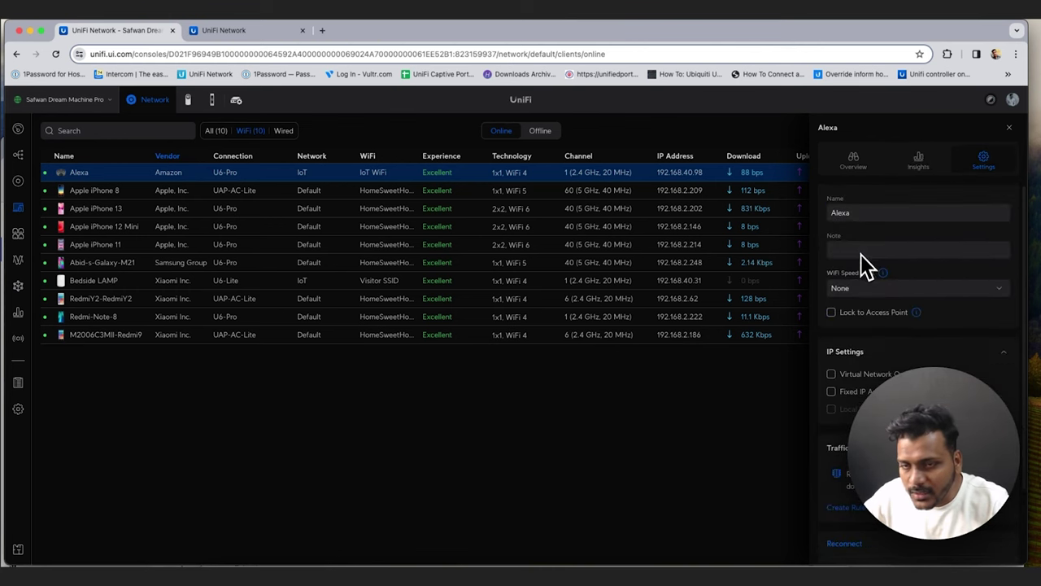
click(879, 292)
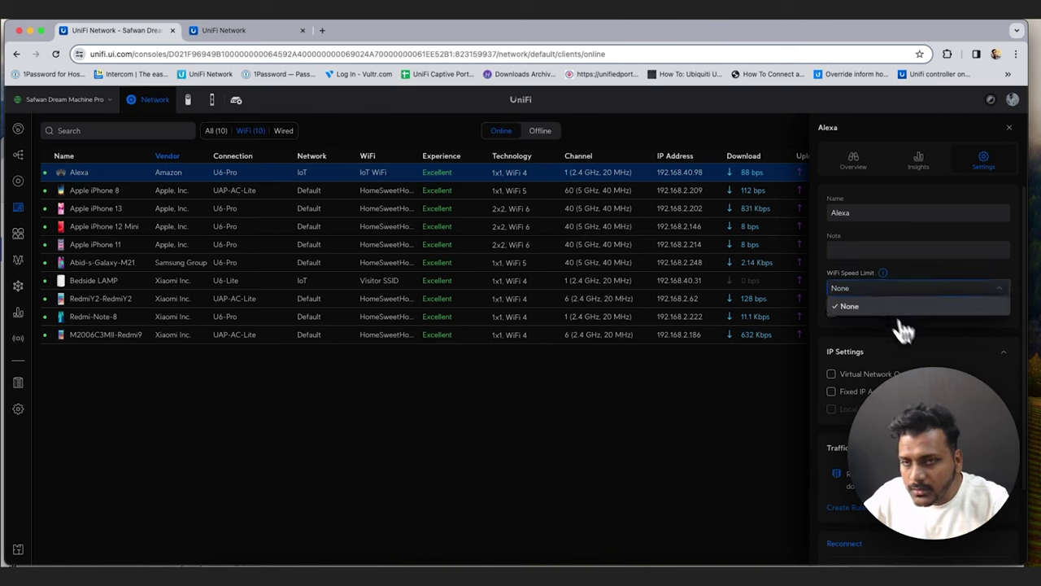
click(934, 353)
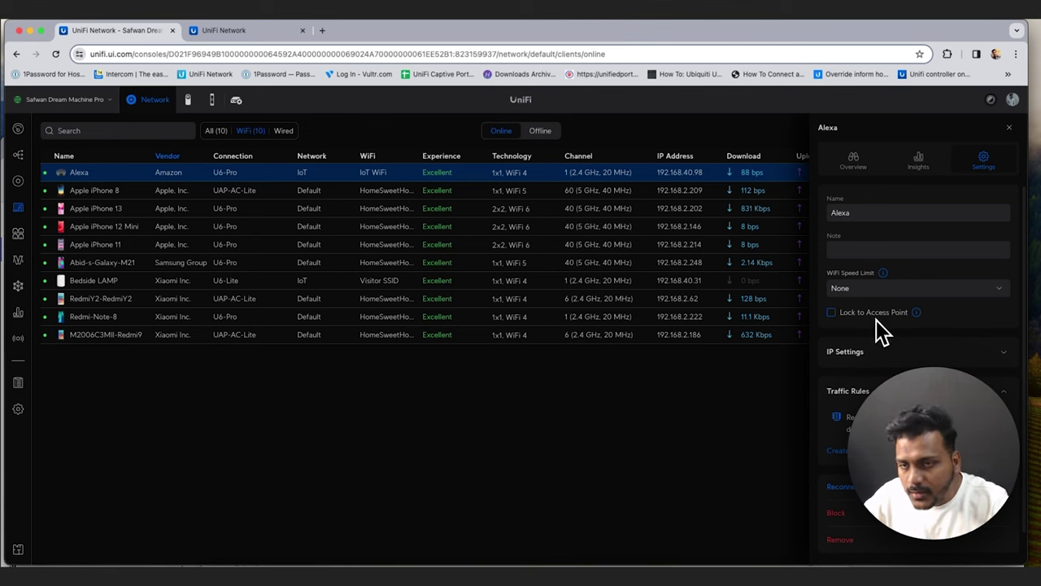
click(835, 315)
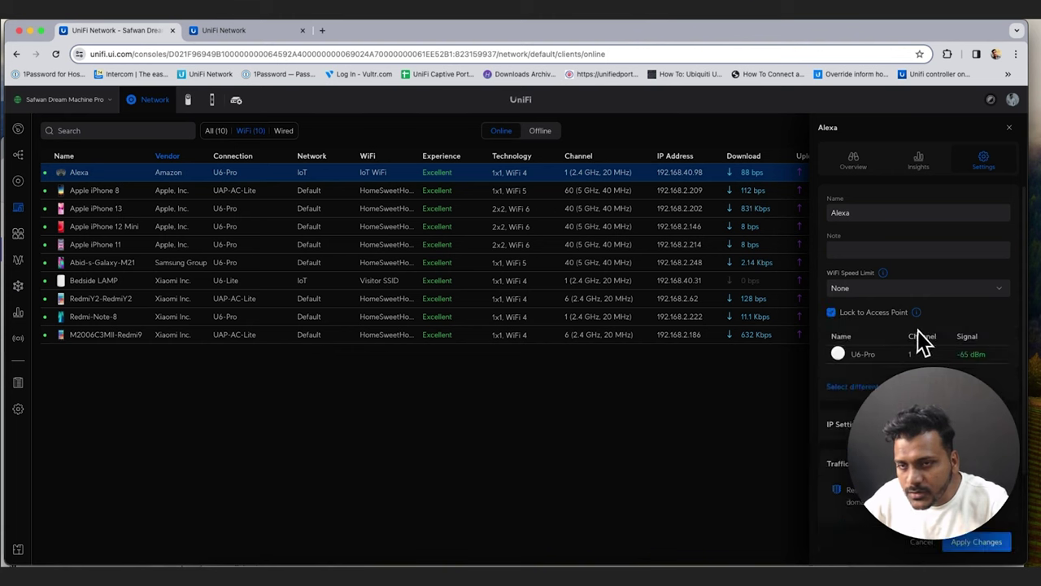
click(833, 313)
Examine the Alexa client's IP settings, cancel the Virtual Network Override, and close the client details after viewing the traffic rules
click(864, 354)
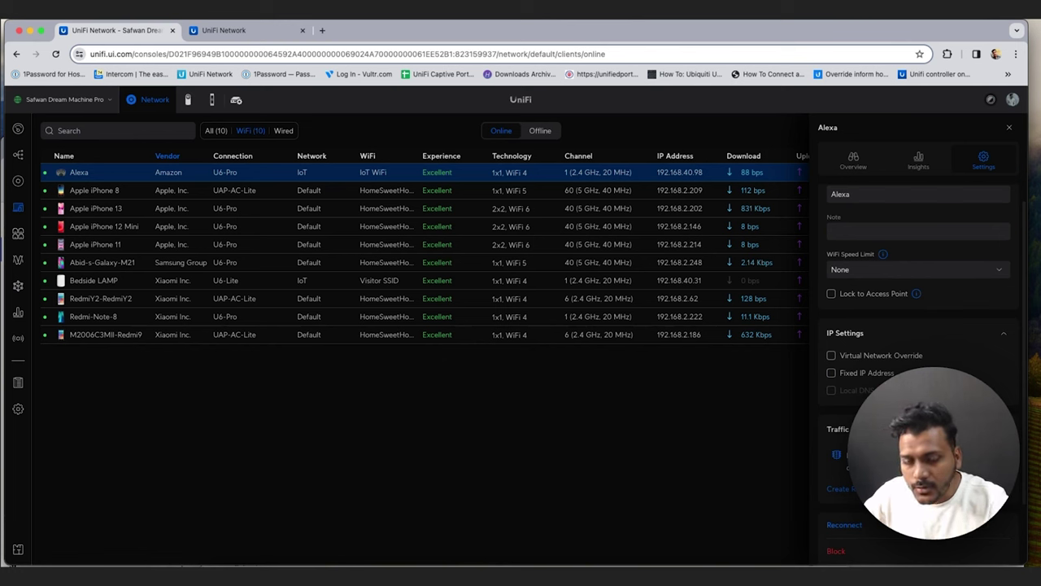
click(868, 358)
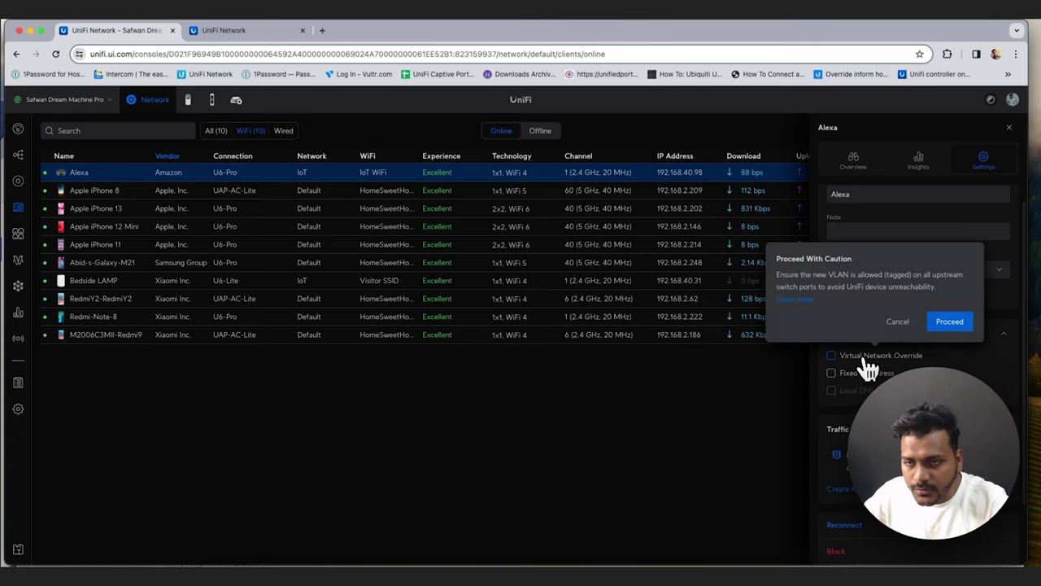
click(899, 323)
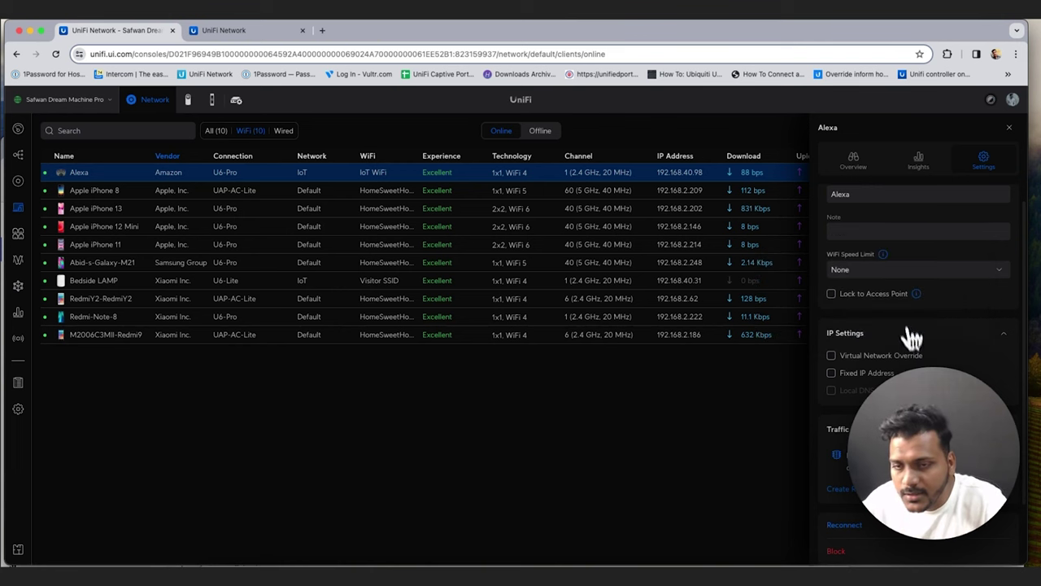
scroll(846, 337, down, 1)
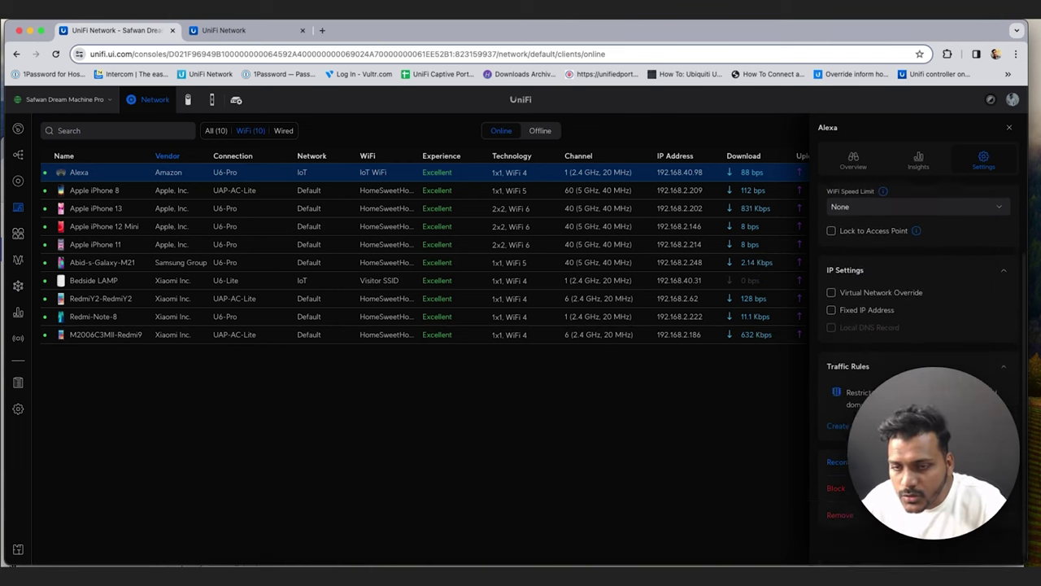
click(1010, 127)
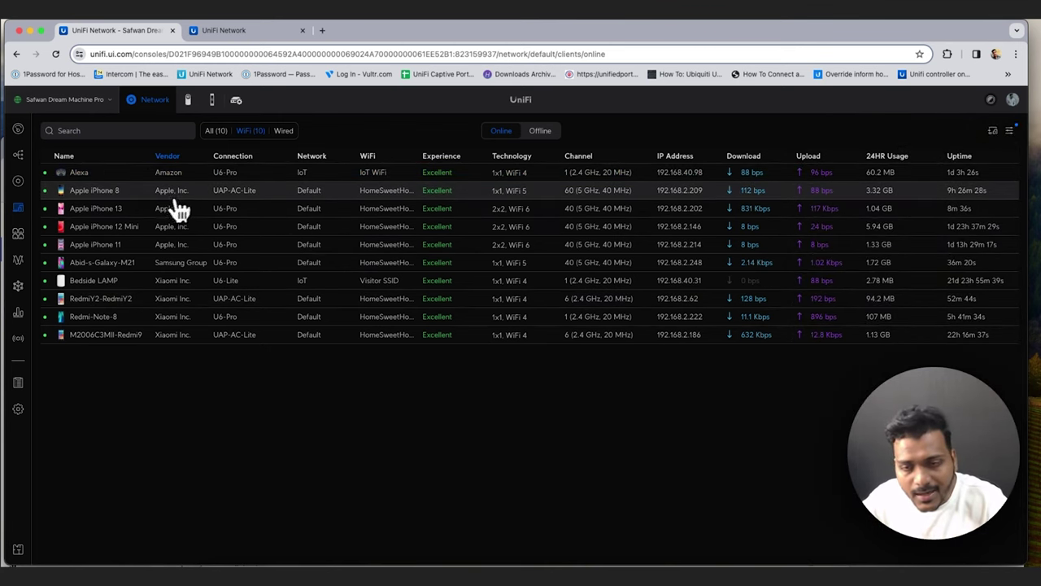
View the ports of Switch 8 (60 W) and examine Port 5's settings, including the Native VLAN / Network explanation
click(20, 238)
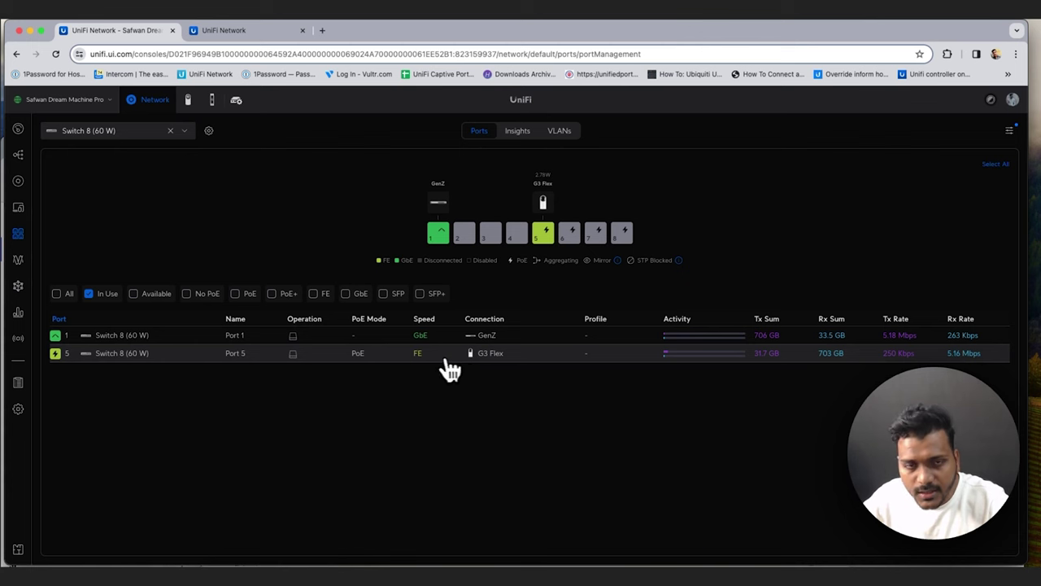
click(427, 319)
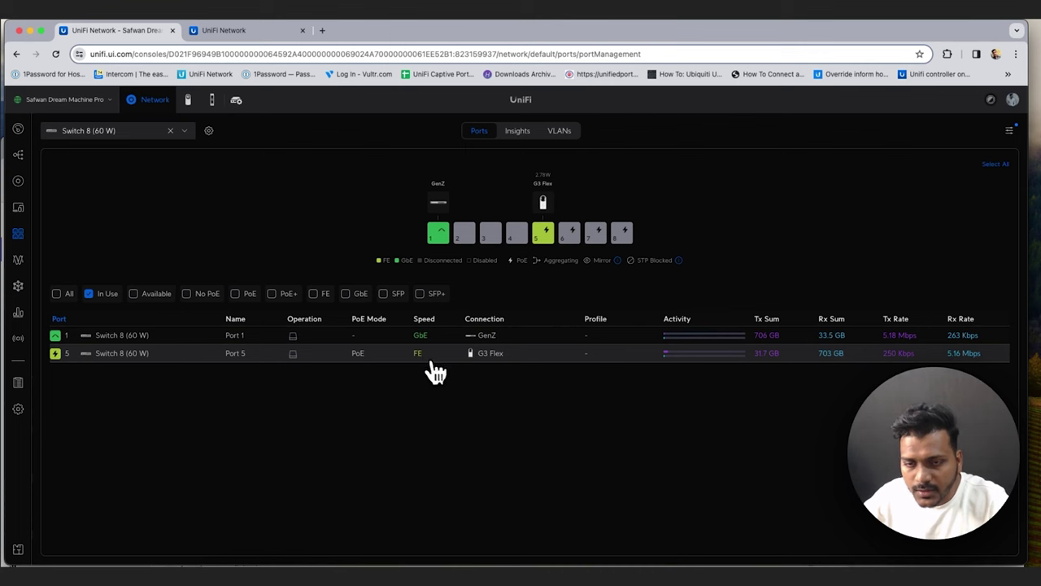
click(543, 236)
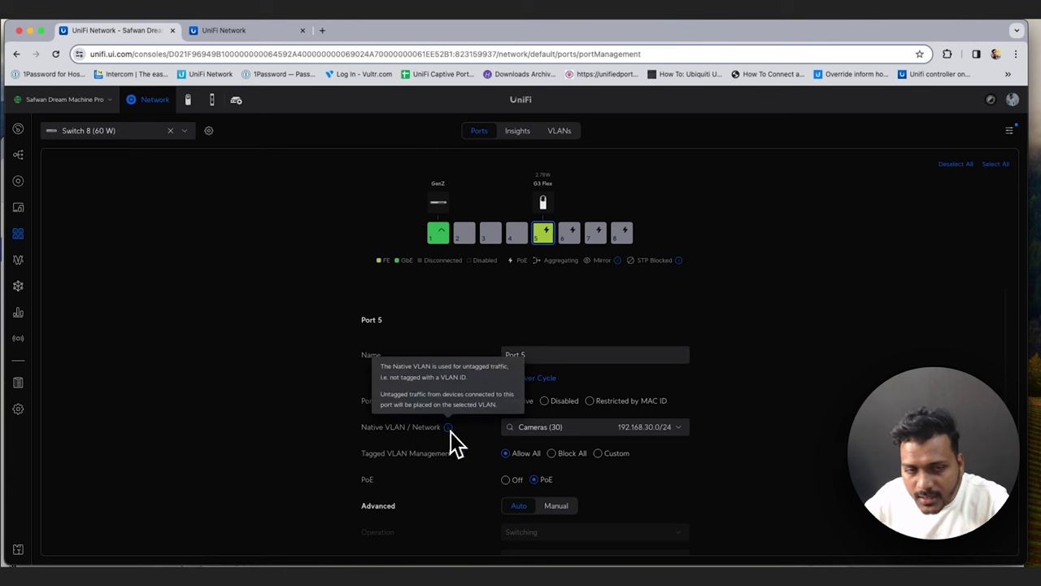
mouse_move(446, 431)
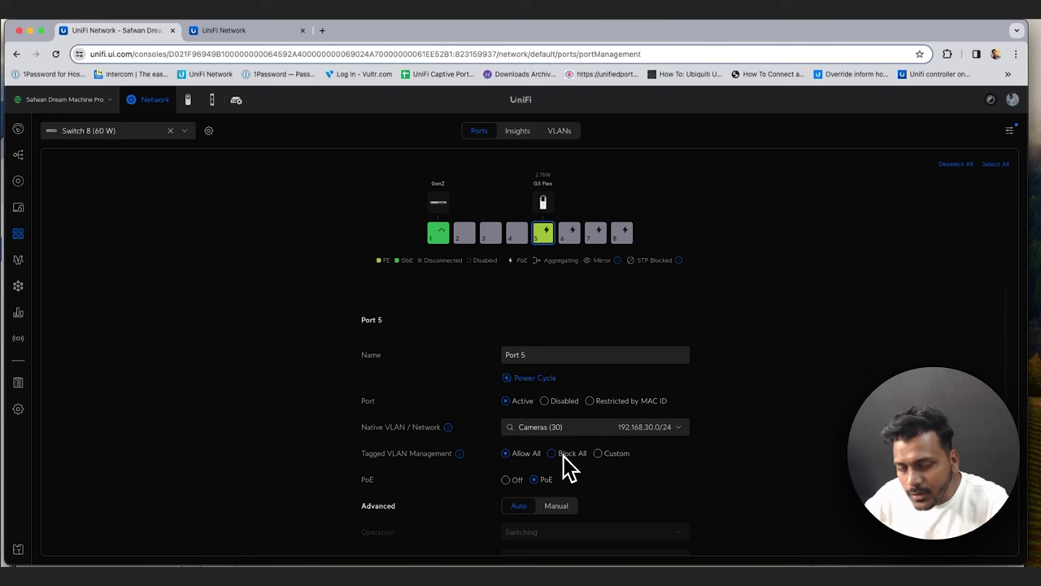
Switch Port 5's Tagged VLAN Management to Custom and examine the selectable tagged VLANs without saving a selection
click(606, 454)
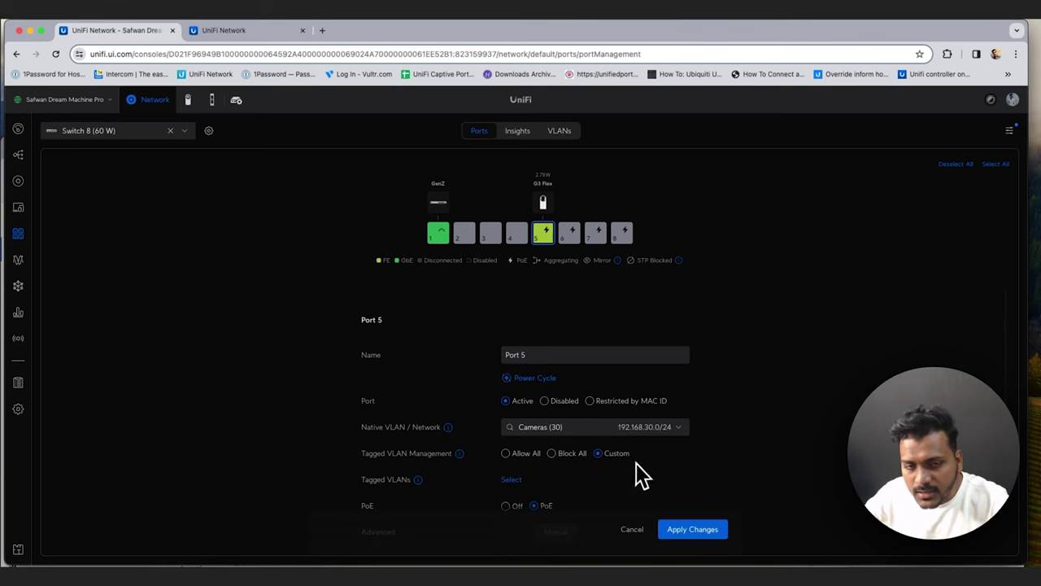
scroll(618, 478, down, 2)
click(513, 394)
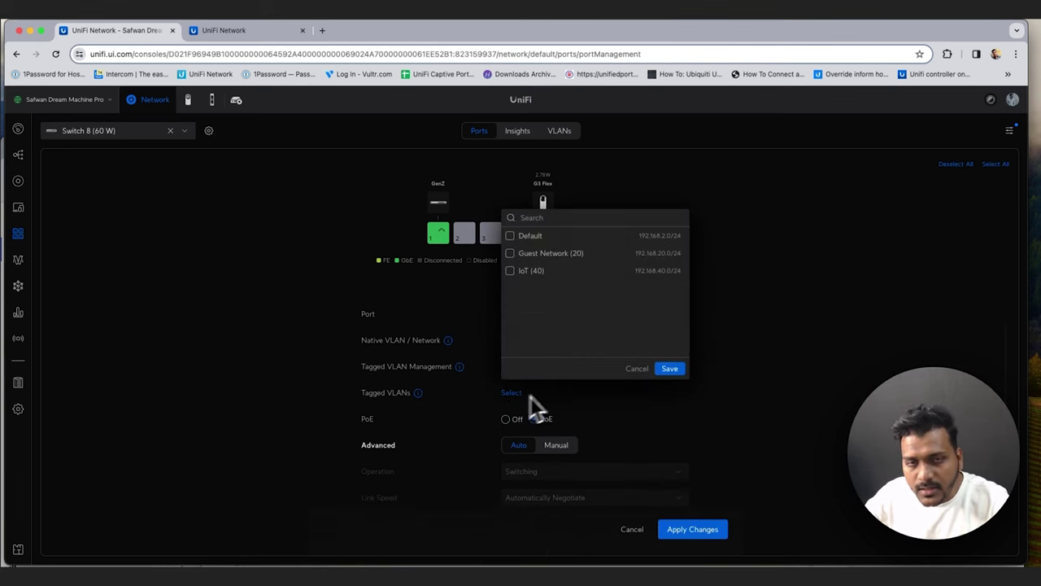
click(635, 370)
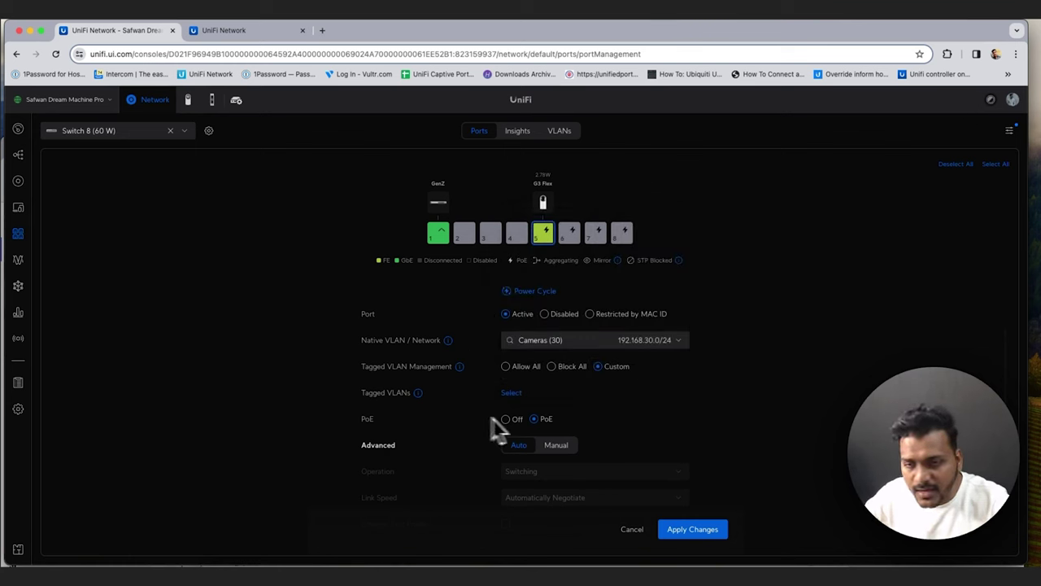
Try manual advanced settings with the Aggregating operation on Port 5 and discard the port changes
scroll(562, 439, down, 1)
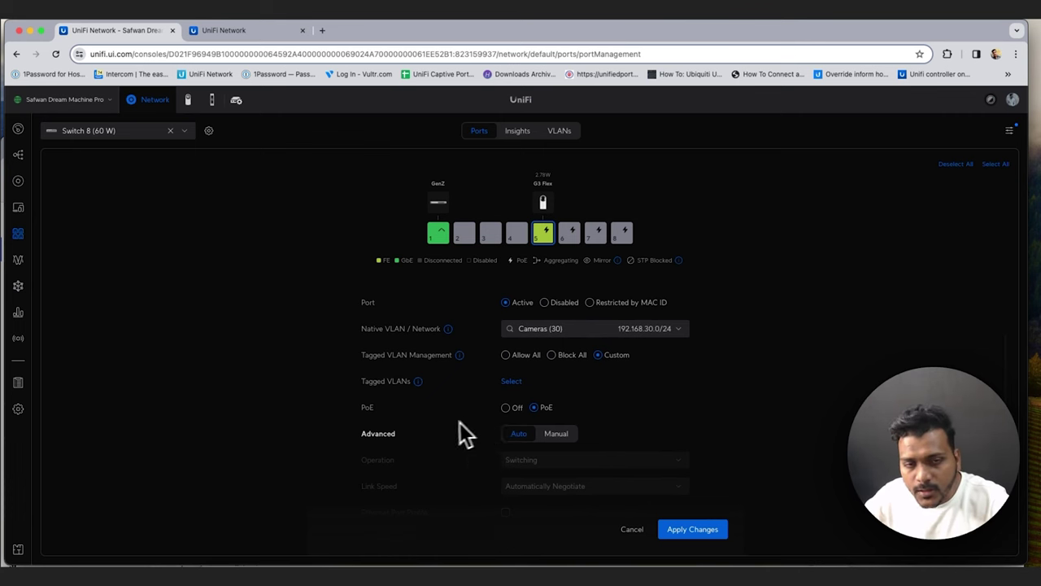
click(569, 439)
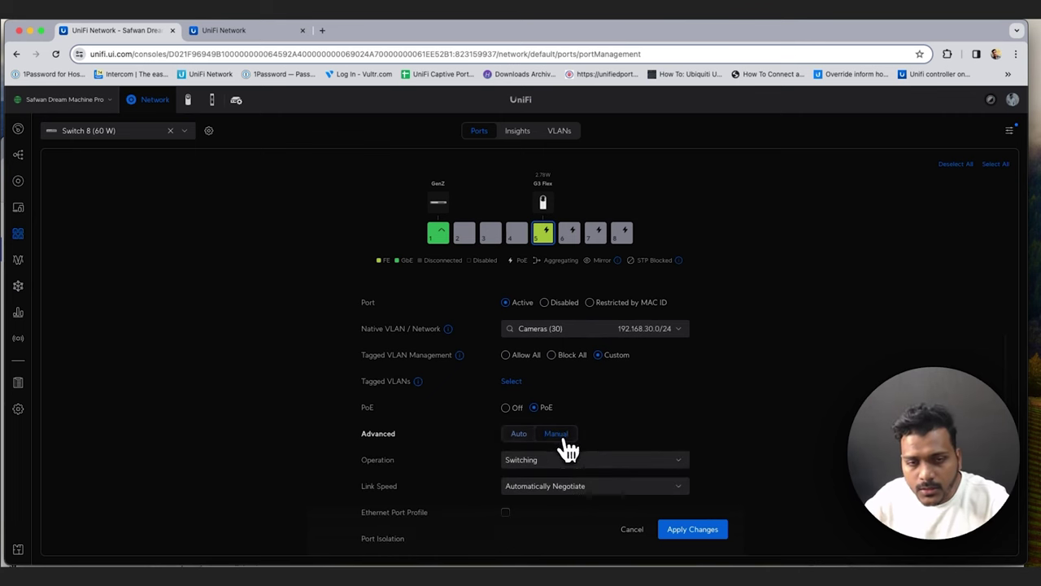
scroll(614, 427, down, 3)
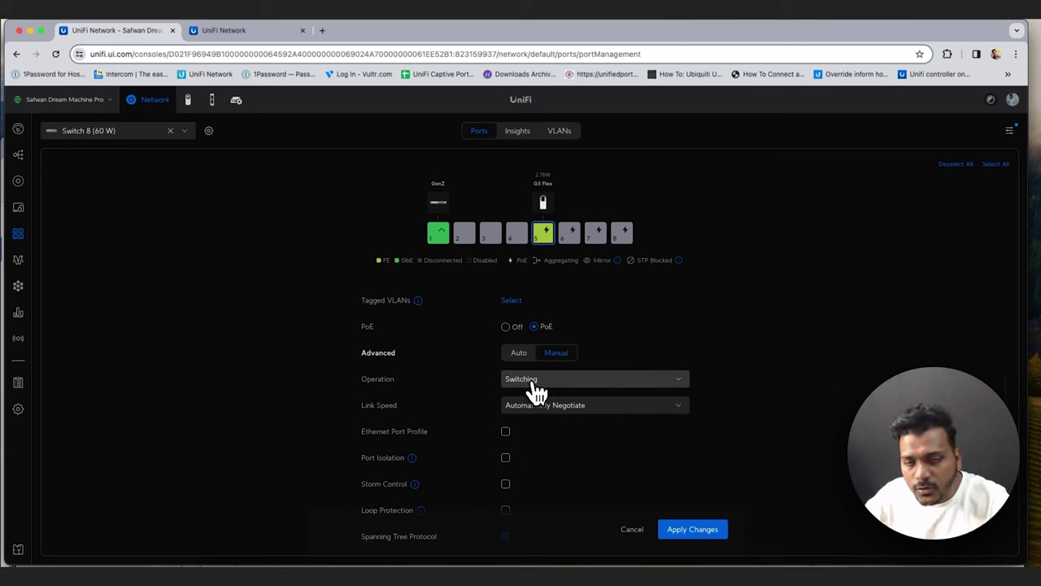
click(535, 382)
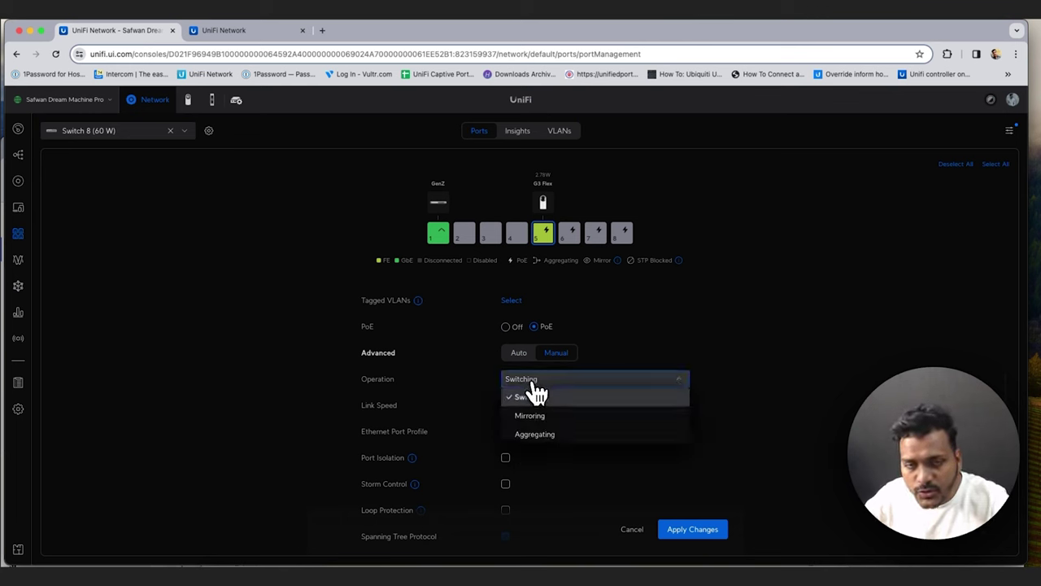
click(536, 436)
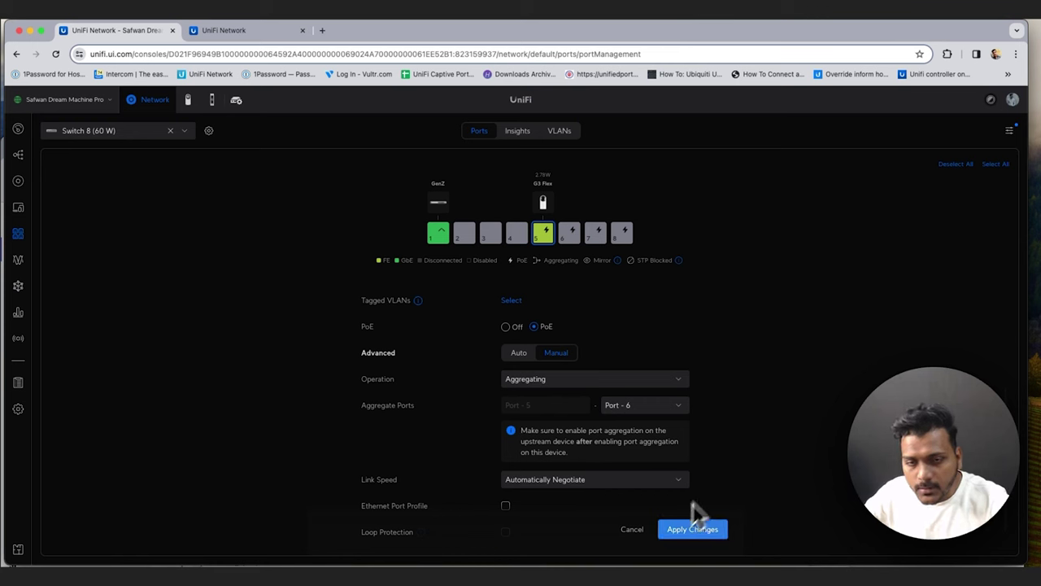
click(634, 529)
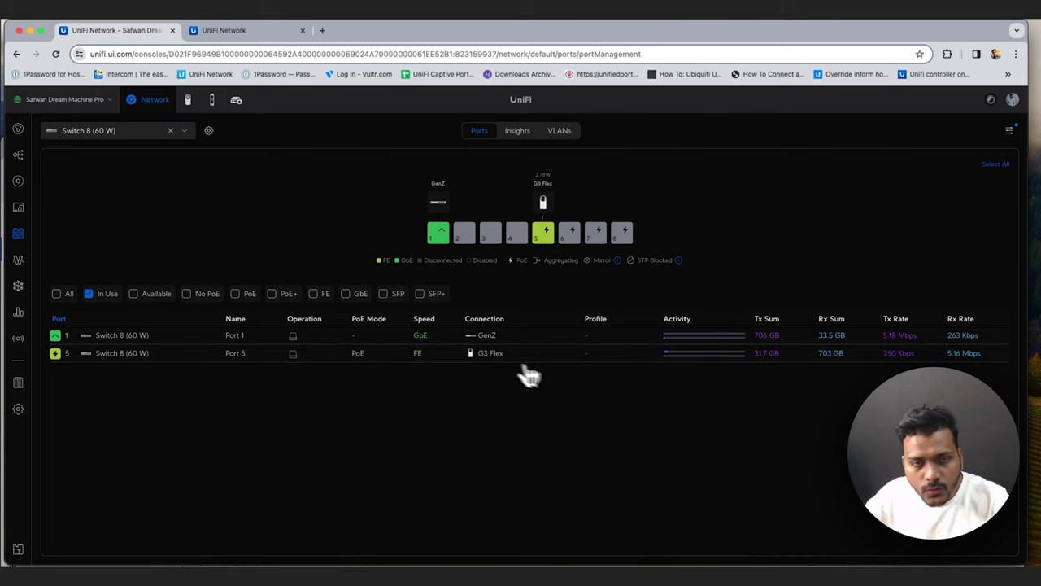
Reopen Port 5 with manual advanced settings and examine the Link Speed choices
click(543, 237)
scroll(594, 440, down, 5)
scroll(581, 423, up, 2)
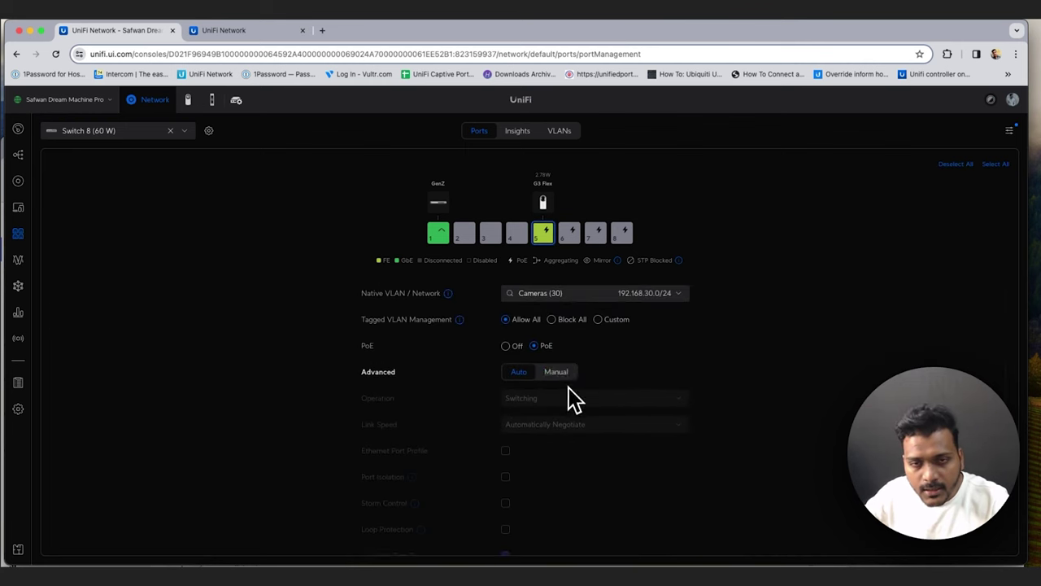
click(565, 375)
scroll(602, 423, down, 3)
scroll(573, 426, up, 2)
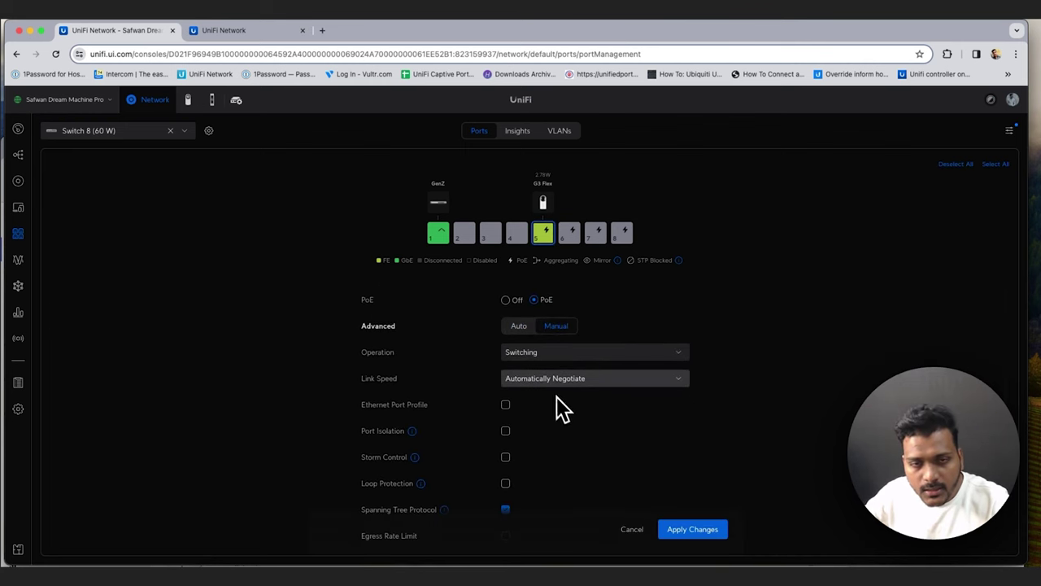
click(583, 379)
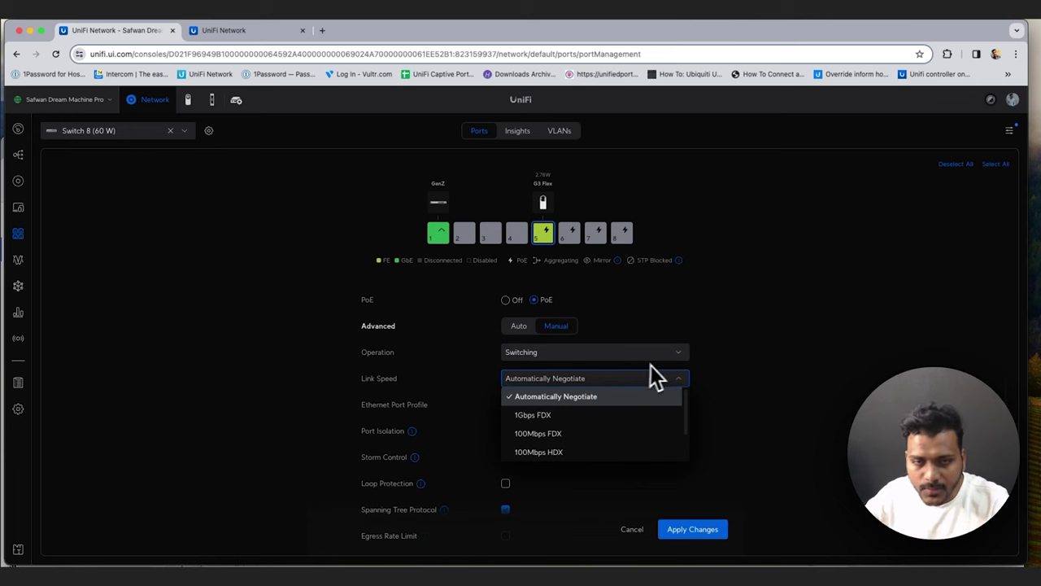
click(692, 333)
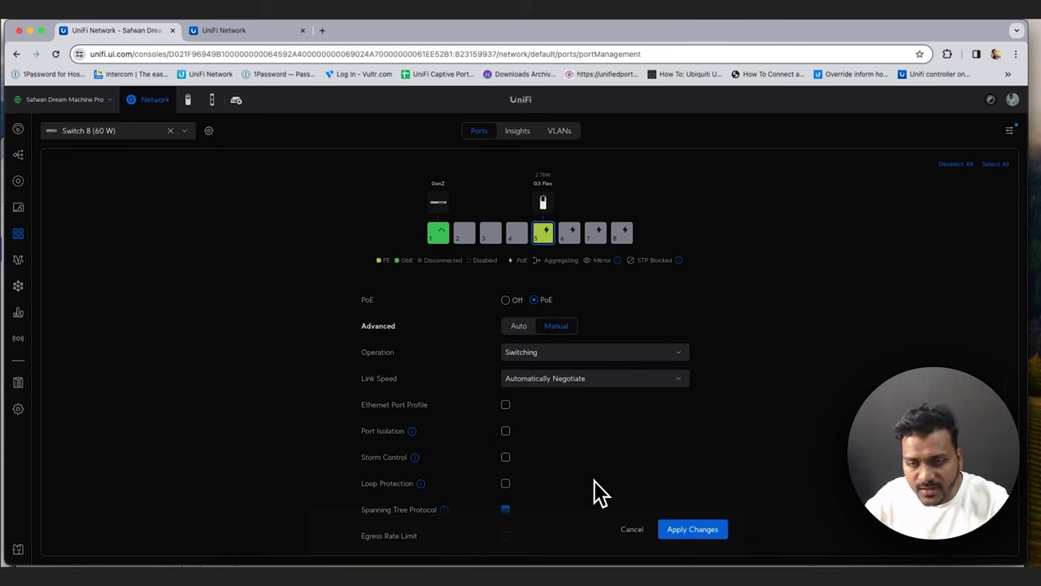
Examine Port 5's Port Isolation, Loop Protection and LLDP-MED options, and leave the port settings without applying changes
mouse_move(415, 436)
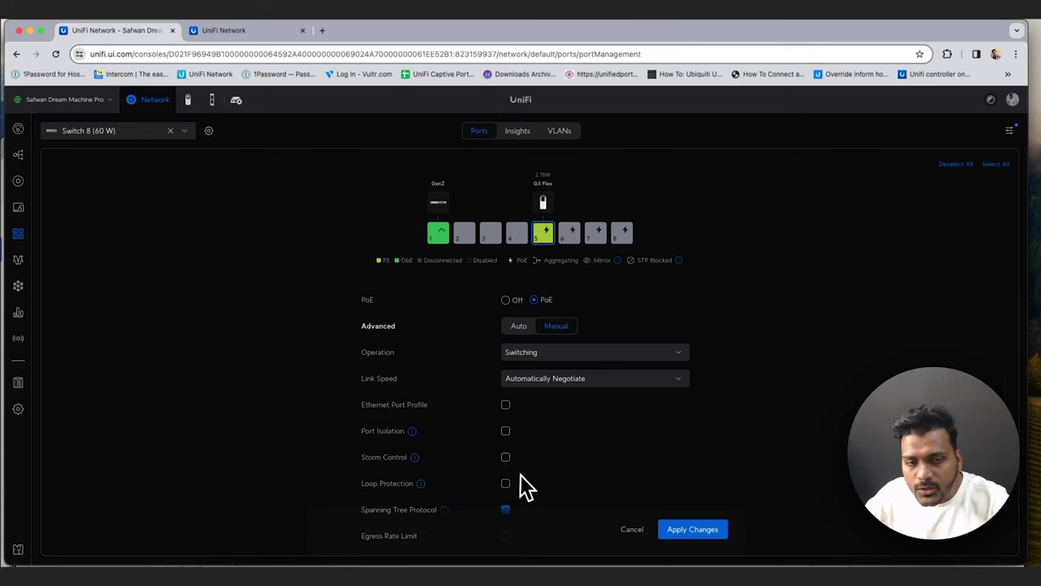
scroll(488, 480, down, 2)
mouse_move(423, 398)
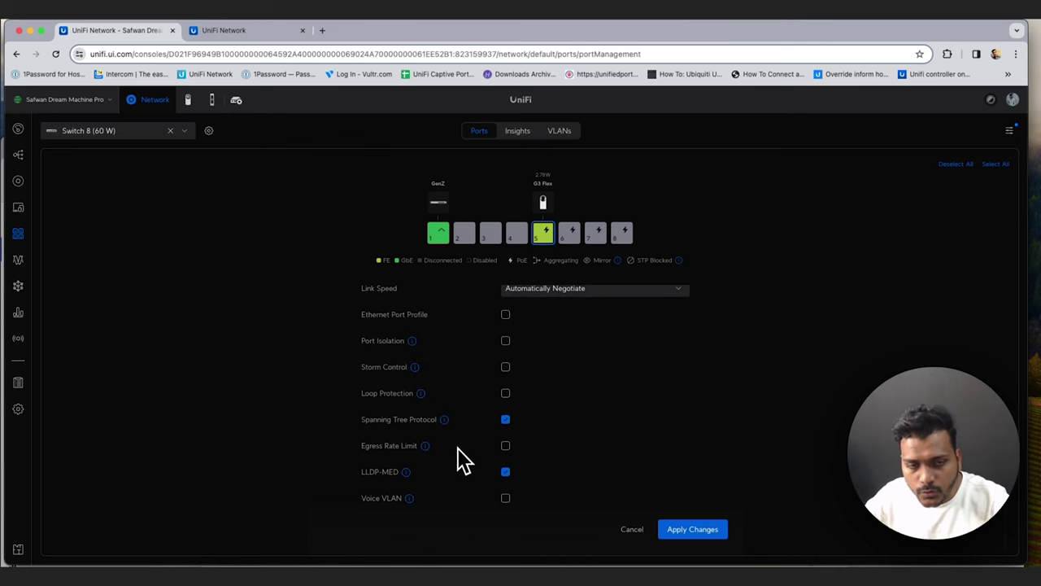
scroll(458, 451, down, 1)
mouse_move(407, 477)
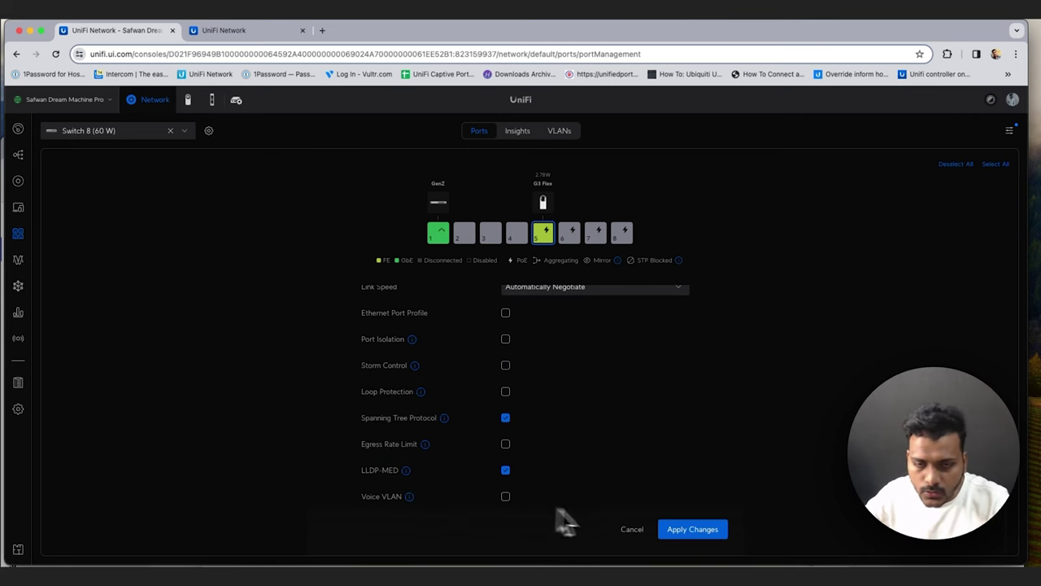
scroll(618, 488, up, 2)
scroll(615, 487, up, 5)
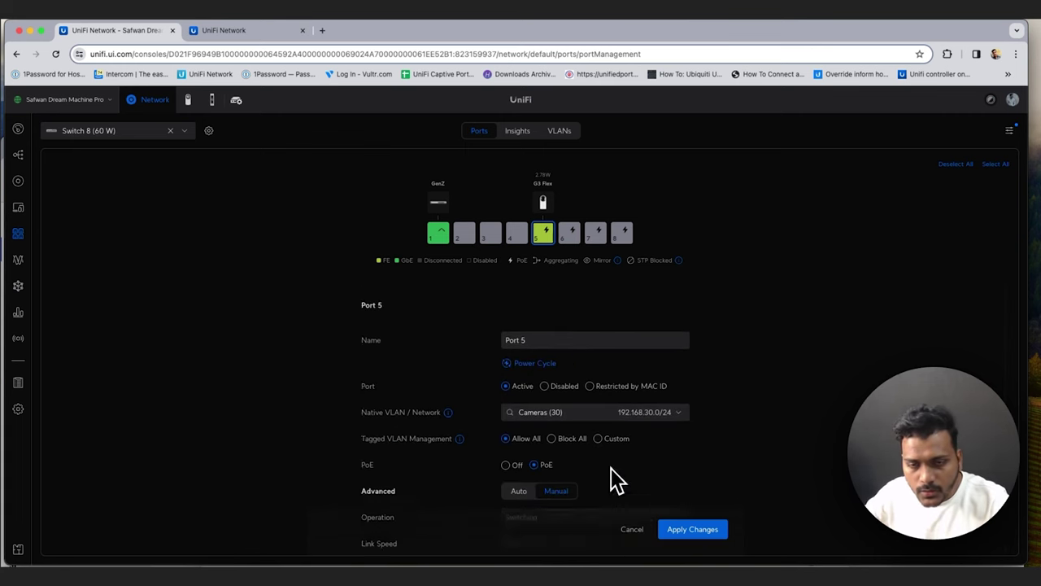
click(632, 530)
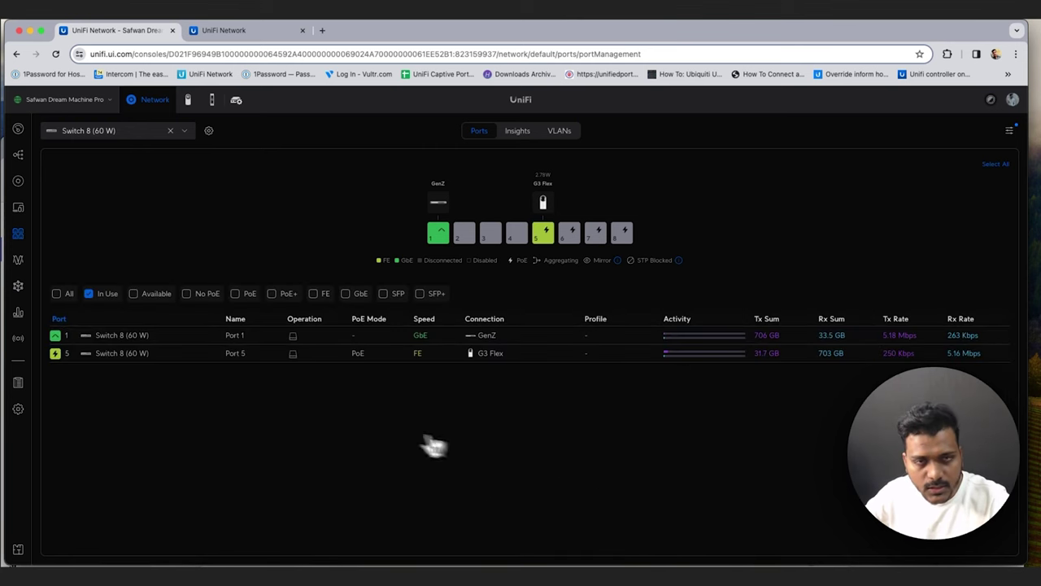
Examine the port insights of Switch 8 (60 W), show its PoE graph, and view the same insights for the GenZ switch
click(518, 132)
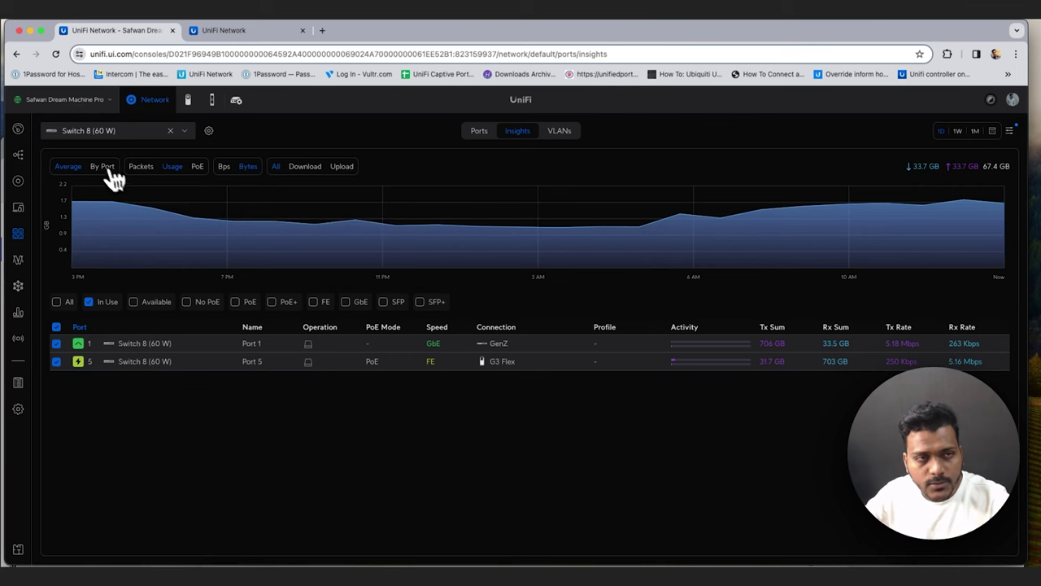
click(197, 168)
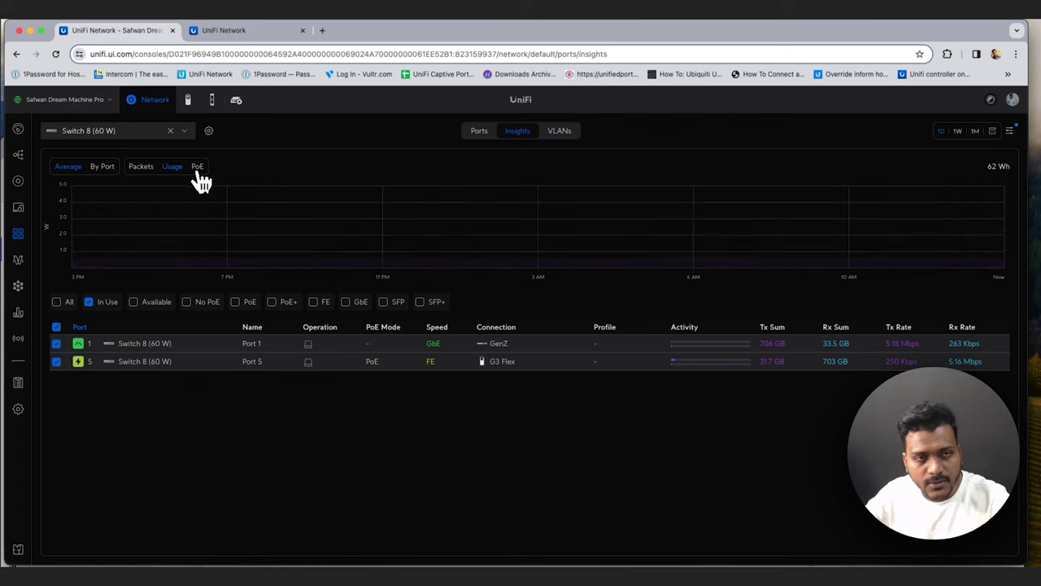
click(107, 132)
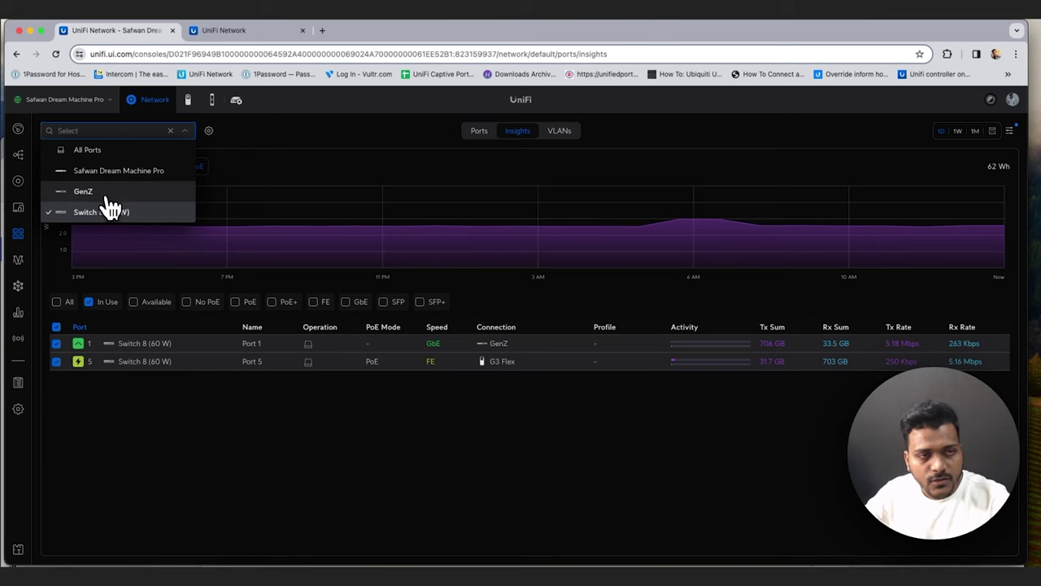
click(102, 193)
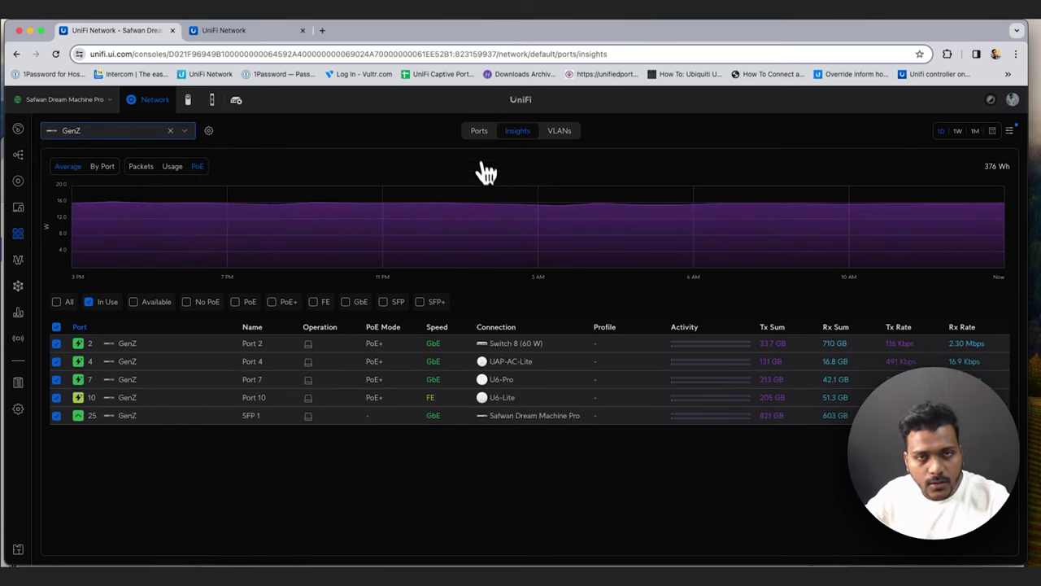
Examine the GenZ switch's port layout and VLAN assignments, and open Port 1's settings from the Default VLAN map
click(479, 135)
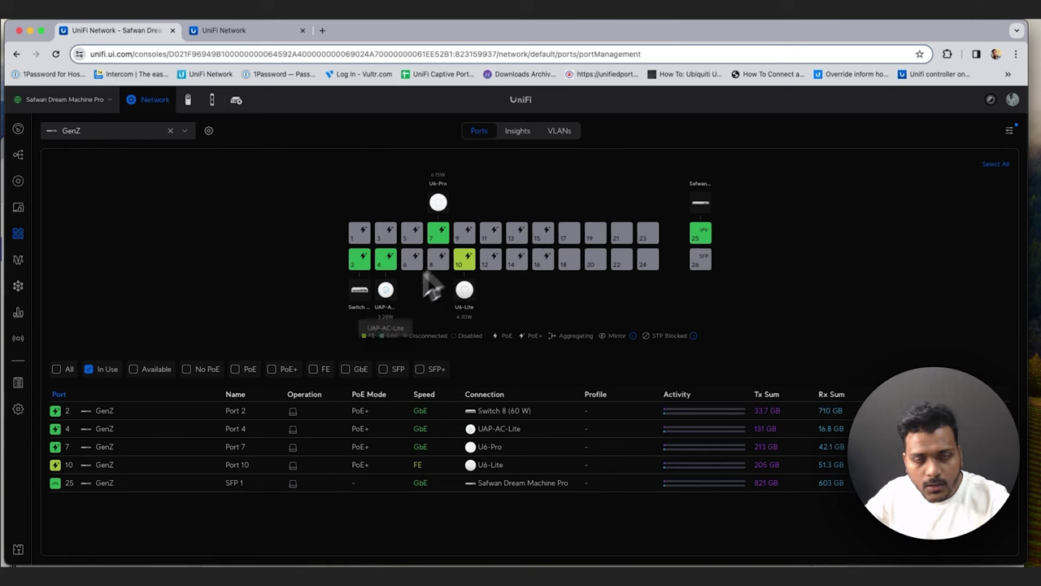
click(527, 136)
click(570, 139)
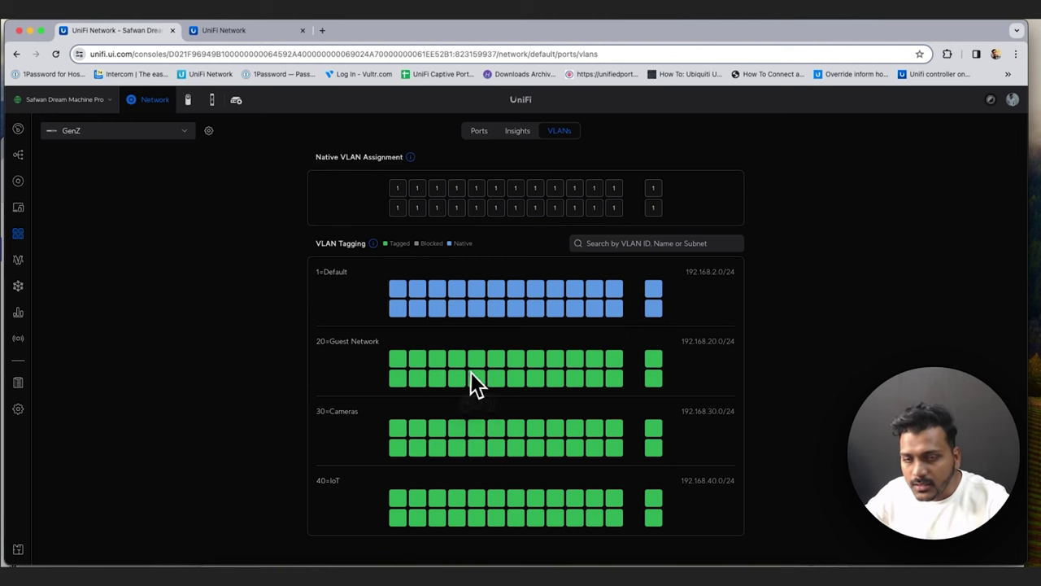
click(400, 292)
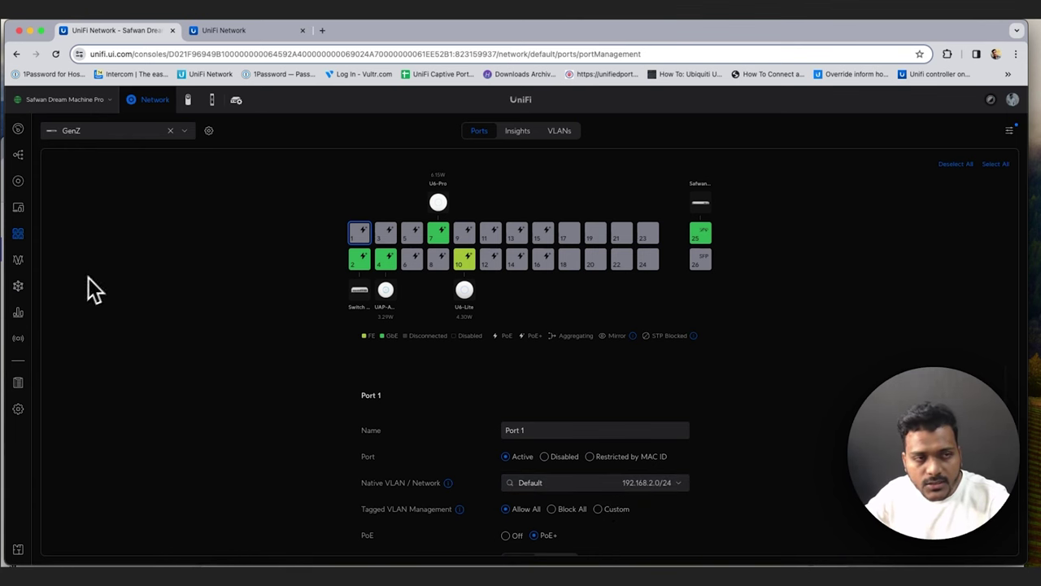
Open the radios overview, select the U6-Pro 2.4 GHz radio and examine its Transmit Power choices without changing them
click(19, 261)
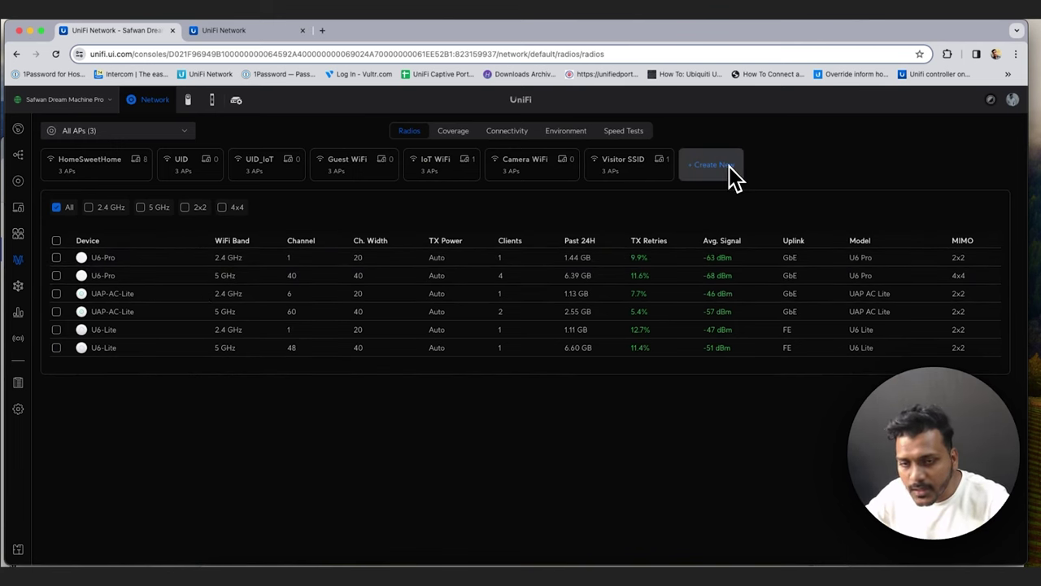
click(57, 258)
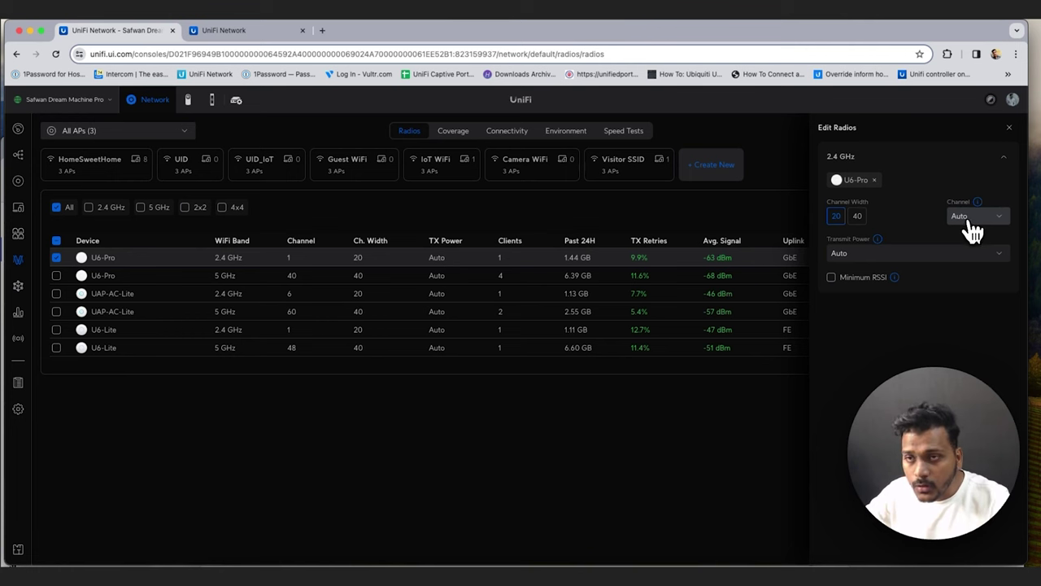
click(902, 258)
click(534, 437)
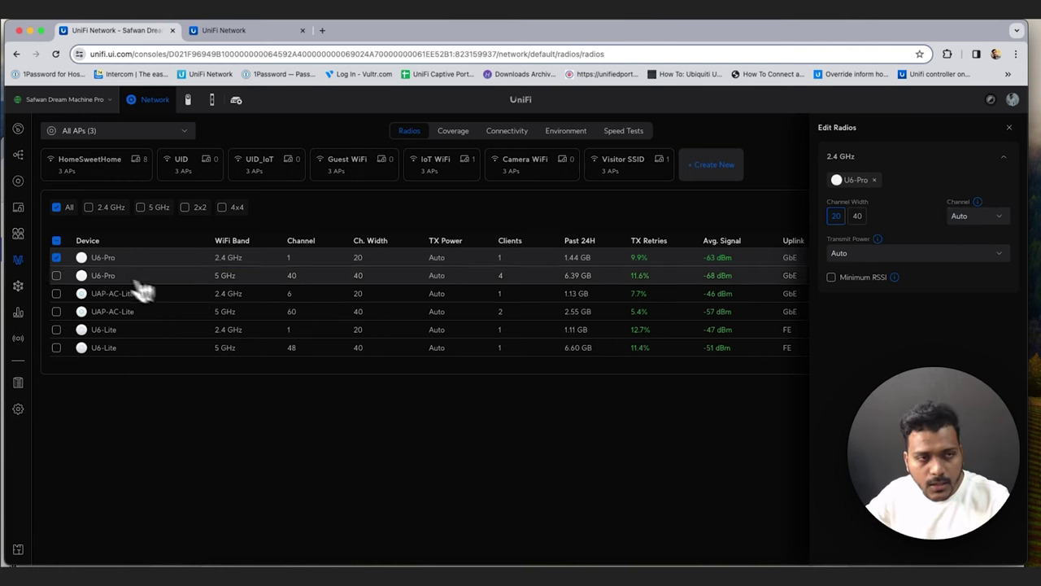
Add the U6-Pro 5 GHz radio, both UAP-AC-Lite radios and the U6-Lite 2.4 GHz radio to the bulk radio-editing selection
click(57, 275)
click(58, 294)
click(57, 312)
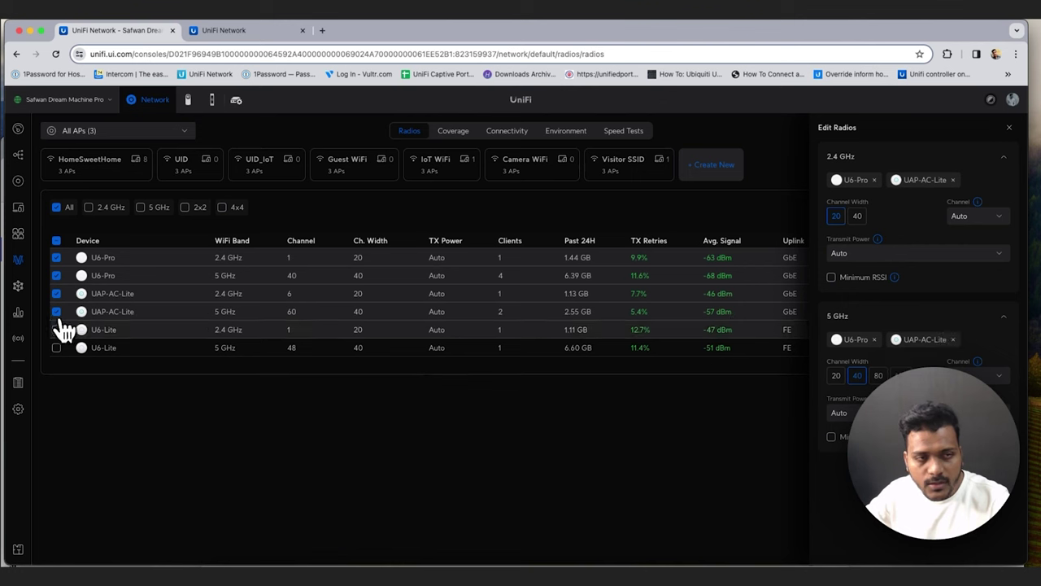
click(57, 329)
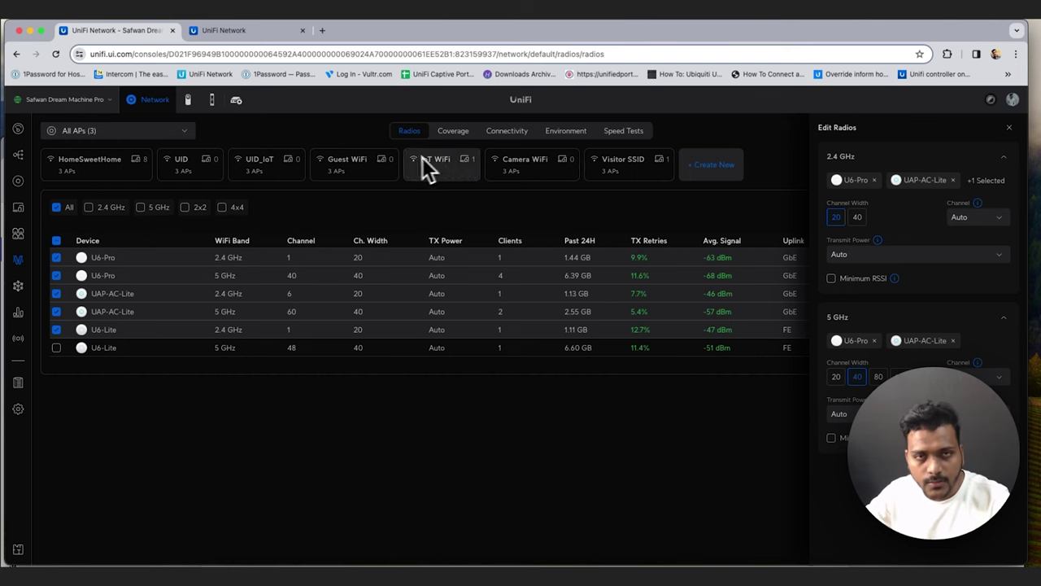
Examine WiFi coverage for all APs, including the deployment density scale, Client Connectivity chart and per-client overview table
click(448, 138)
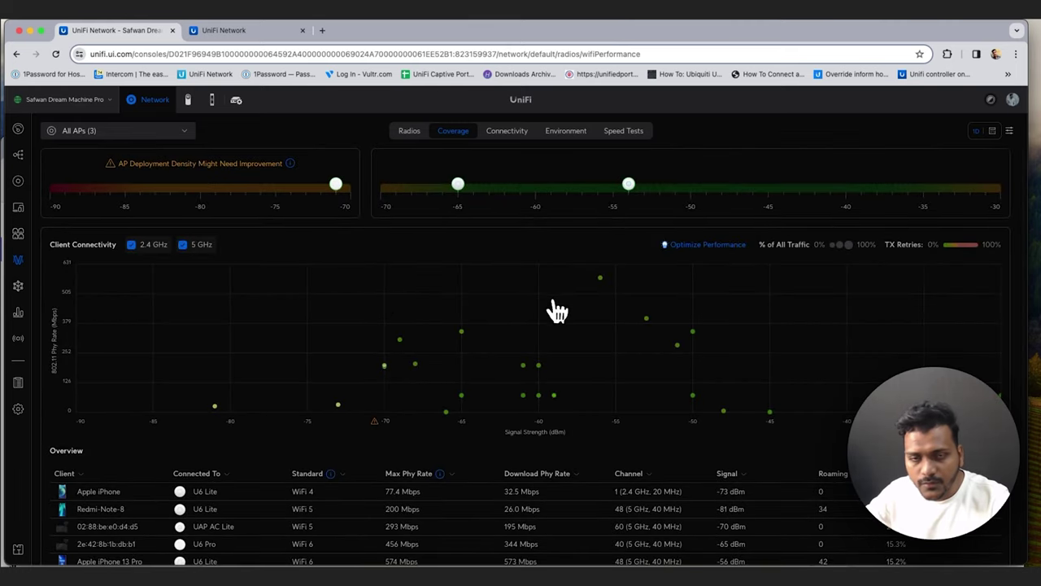
scroll(529, 310, down, 1)
scroll(305, 309, up, 1)
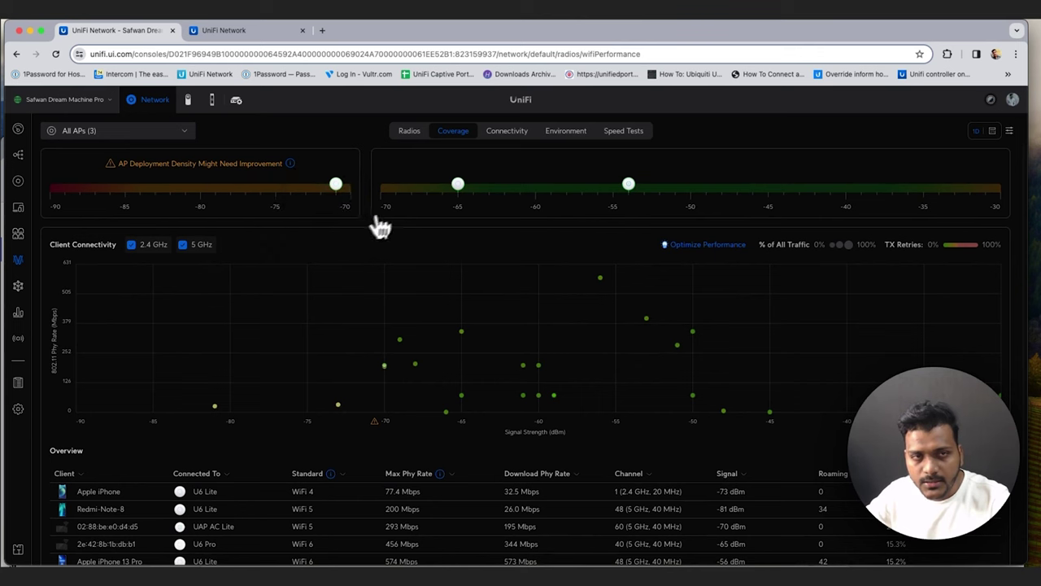
mouse_move(348, 198)
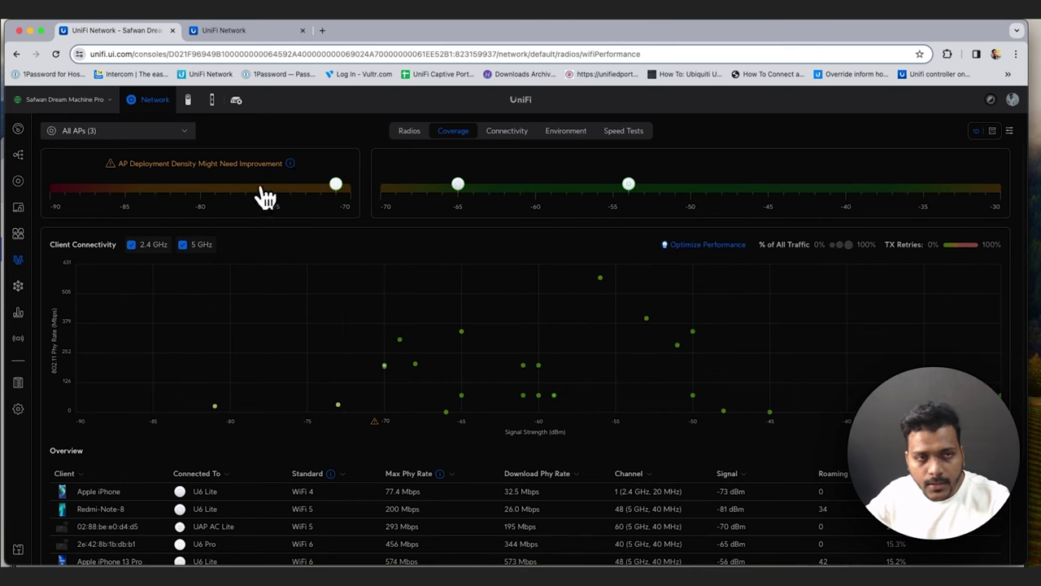
mouse_move(290, 168)
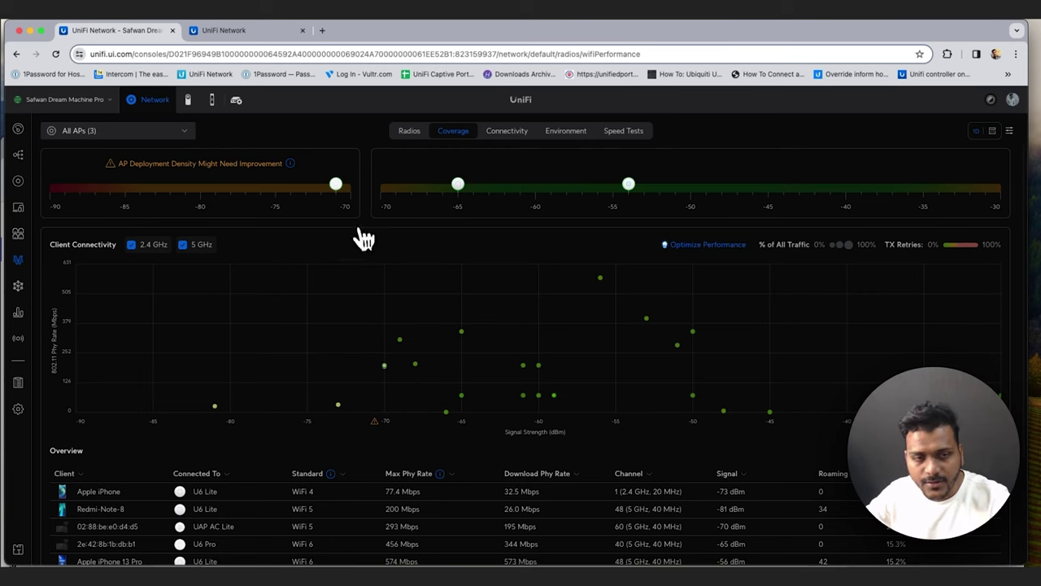
scroll(409, 432, down, 3)
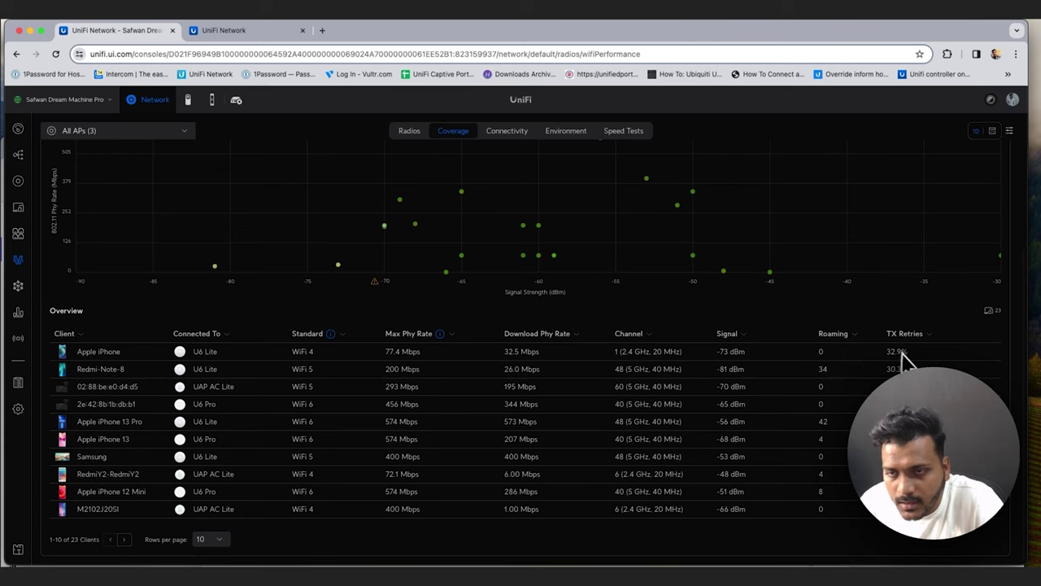
scroll(146, 440, up, 3)
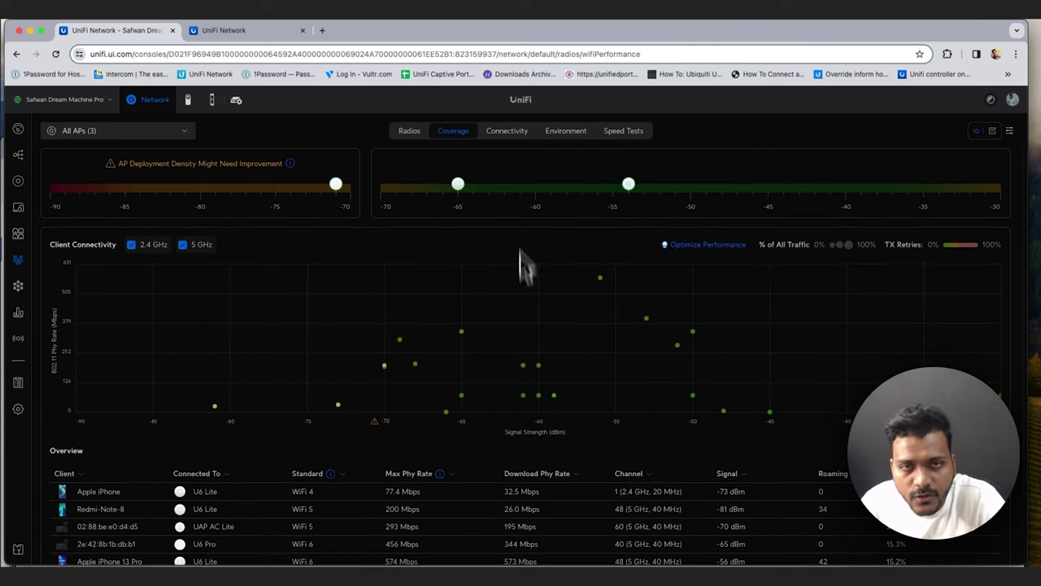
Examine WiFi connectivity stages and Problematic Clients, and view the details of the Apple iPhone 13 Pro before closing them
click(509, 132)
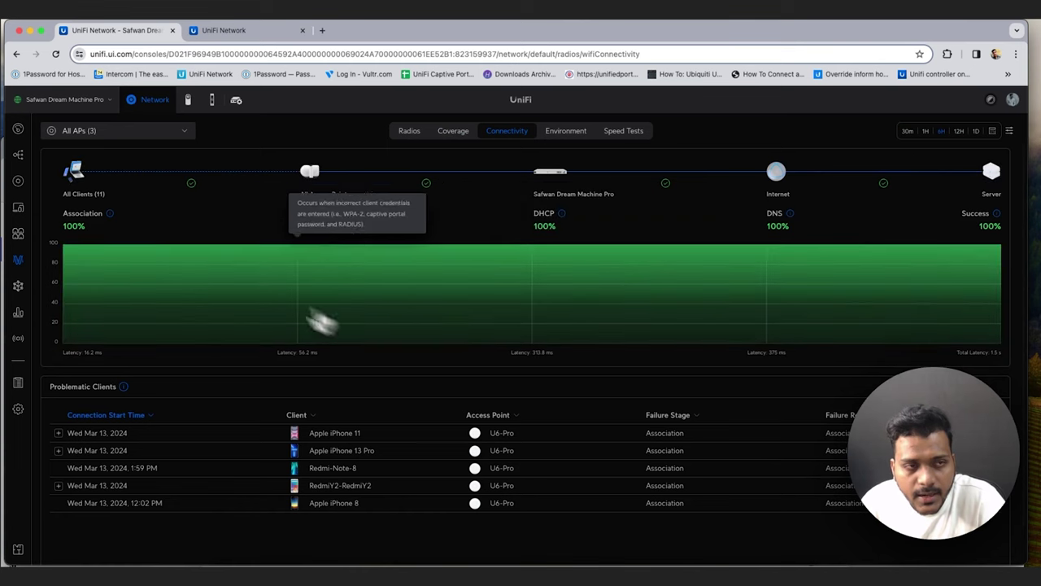
scroll(425, 325, down, 1)
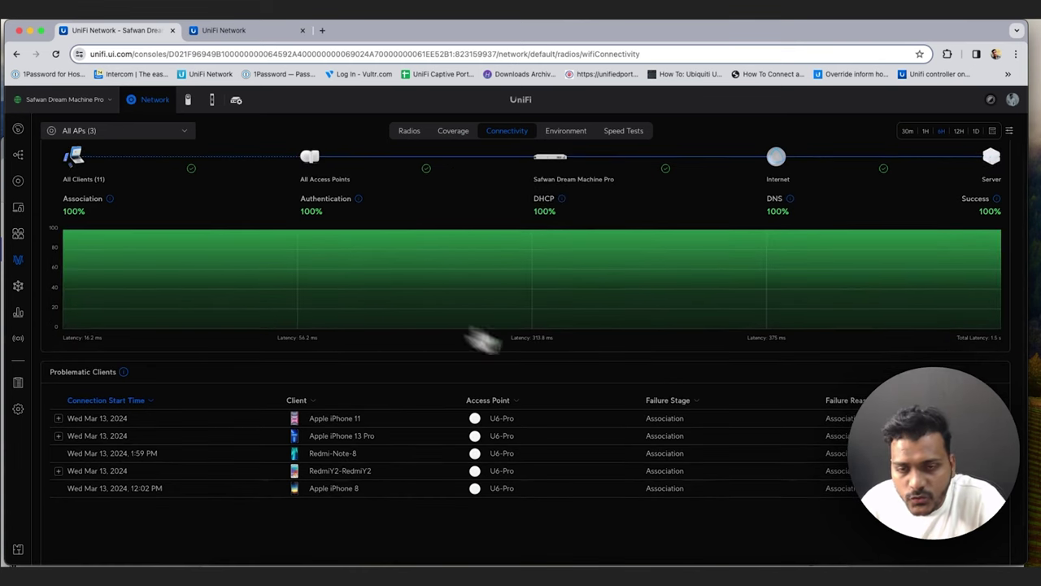
scroll(618, 419, down, 1)
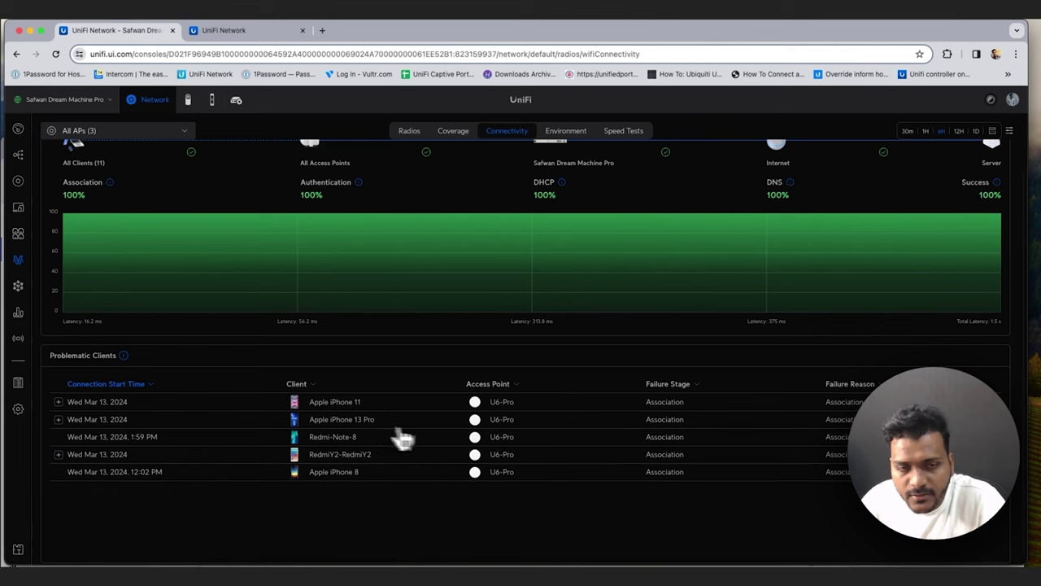
click(742, 421)
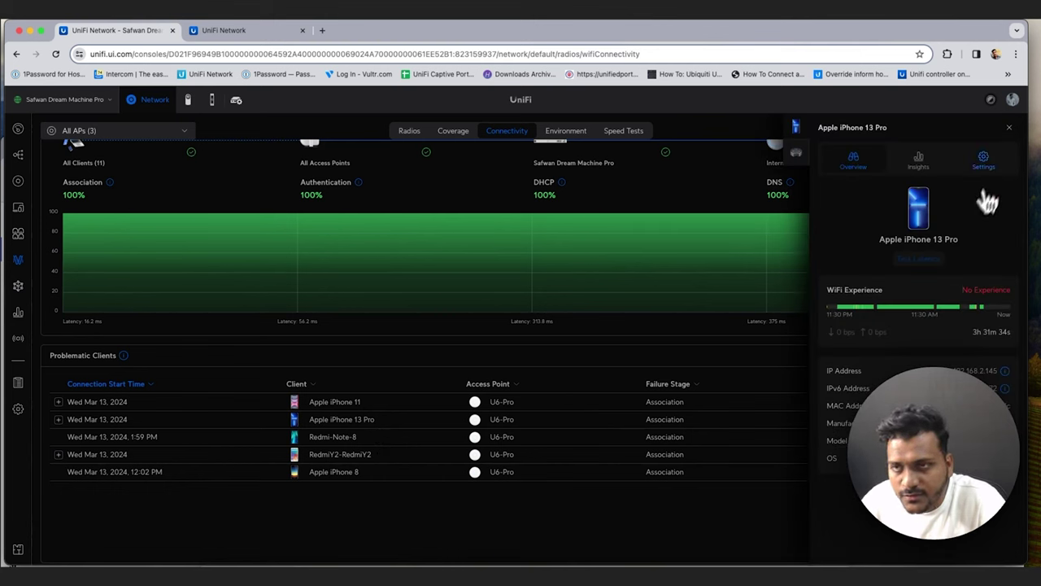
click(1010, 130)
scroll(372, 395, up, 2)
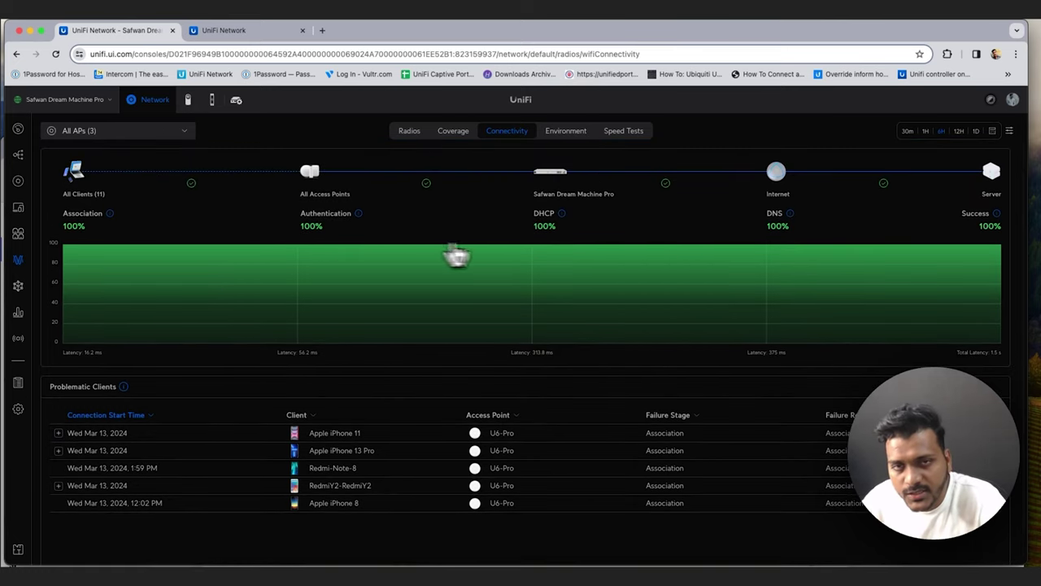
Examine the surrounding WiFi channel interference and the client speed test history for all APs
click(570, 134)
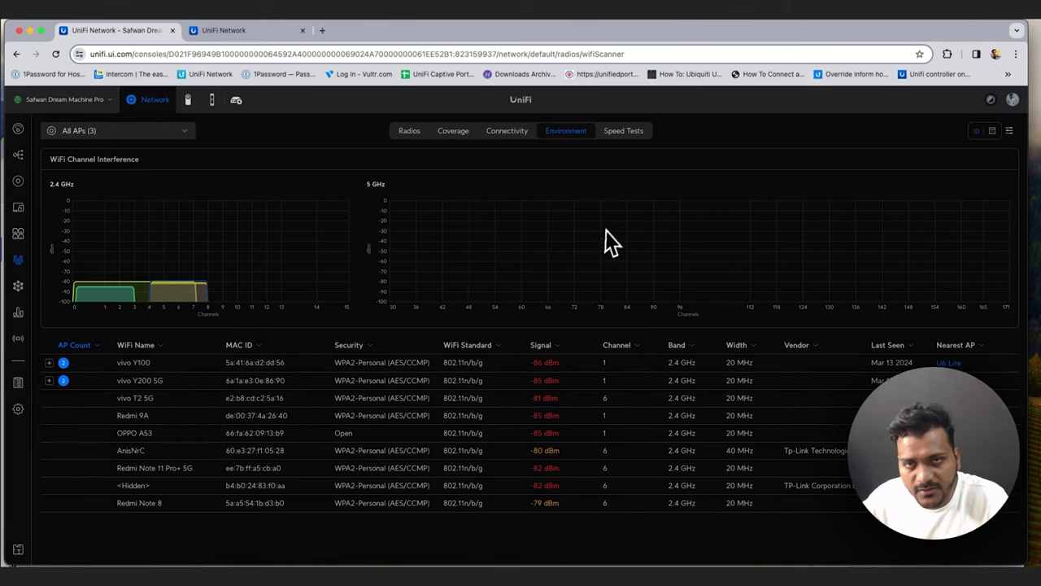
click(627, 135)
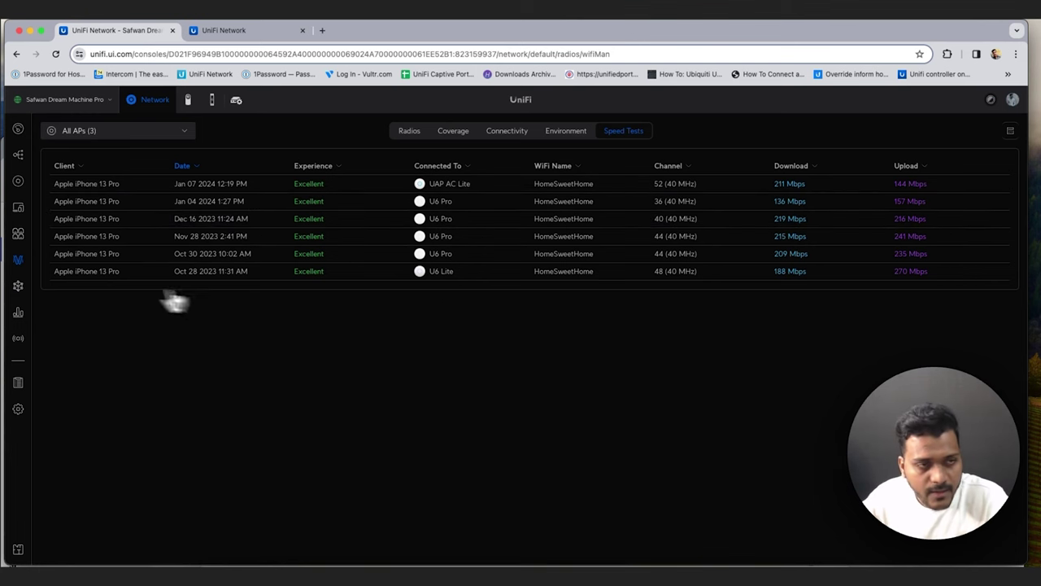
Examine the application traffic statistics and client filter choices, view the geographic traffic map, and return to the traffic view
click(19, 314)
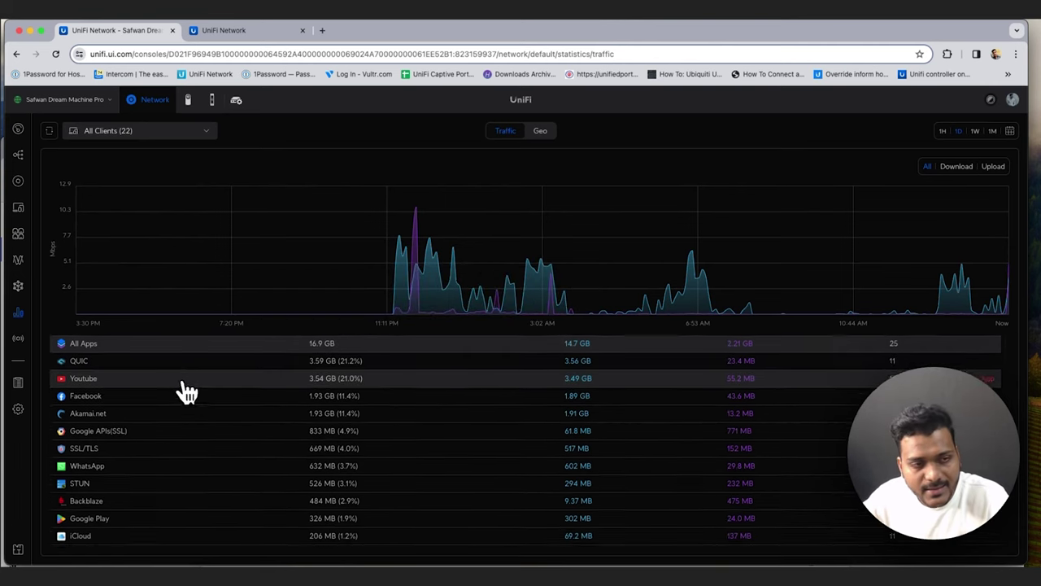
click(135, 132)
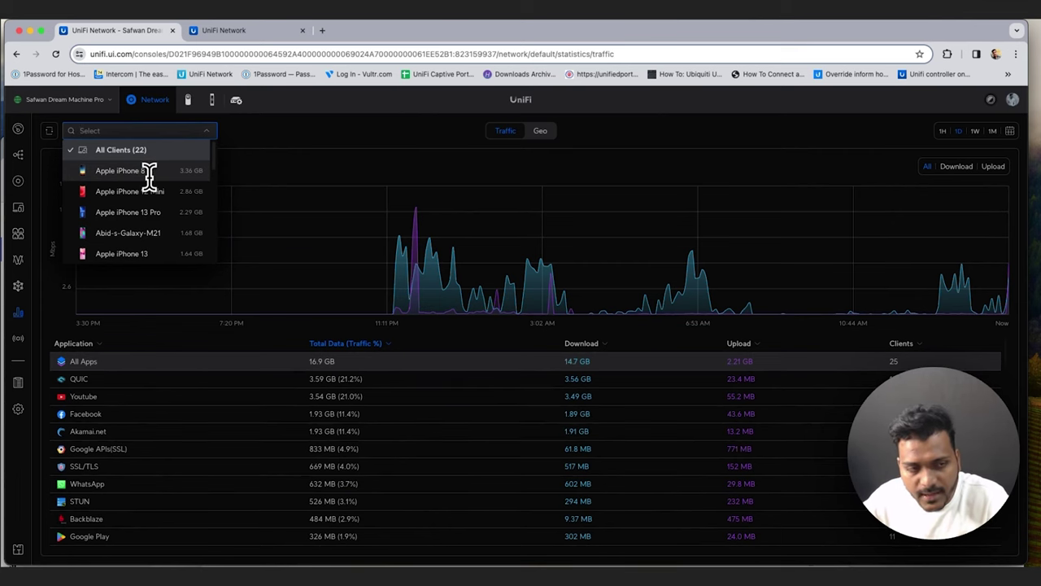
click(541, 133)
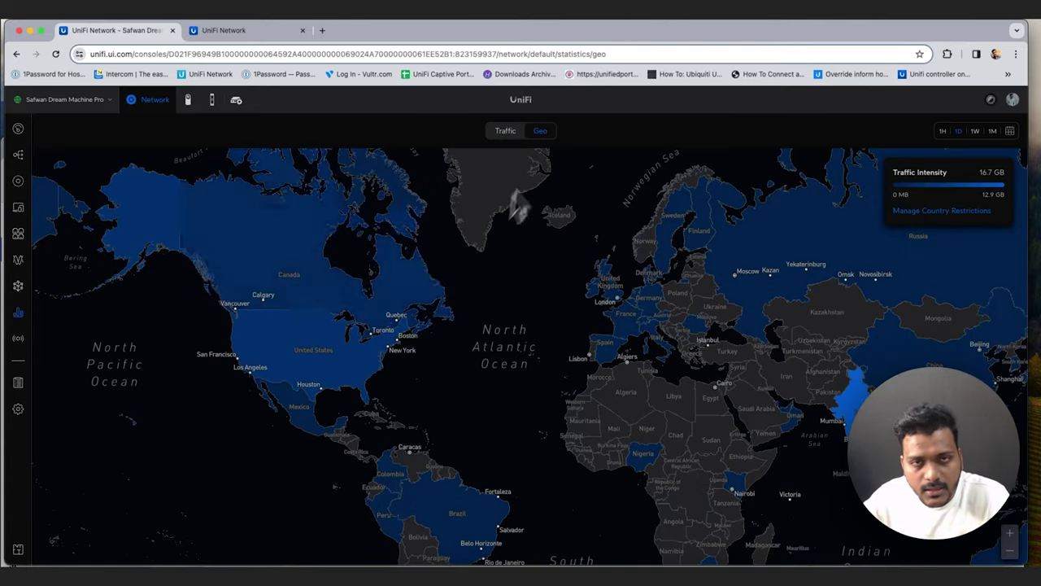
click(508, 132)
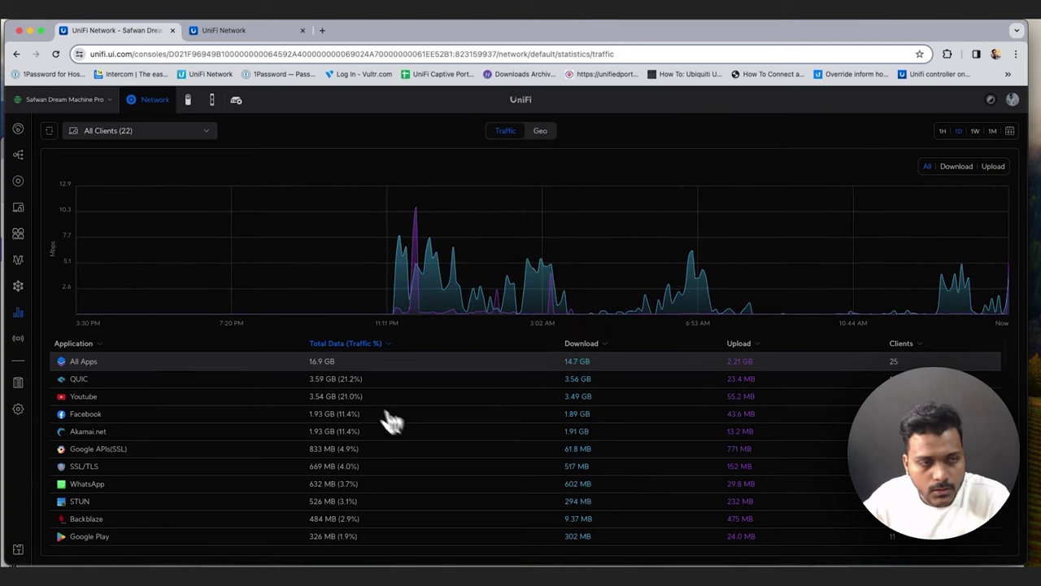
Open the hotspot landing page and examine its branding options, from the information texts to the logo, background, container colors and success message
click(18, 338)
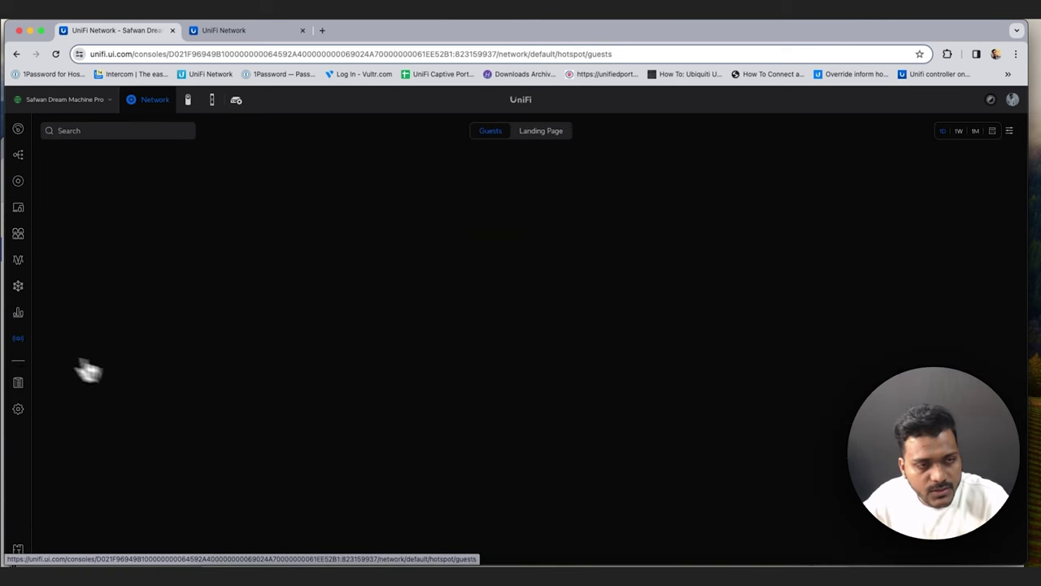
click(544, 133)
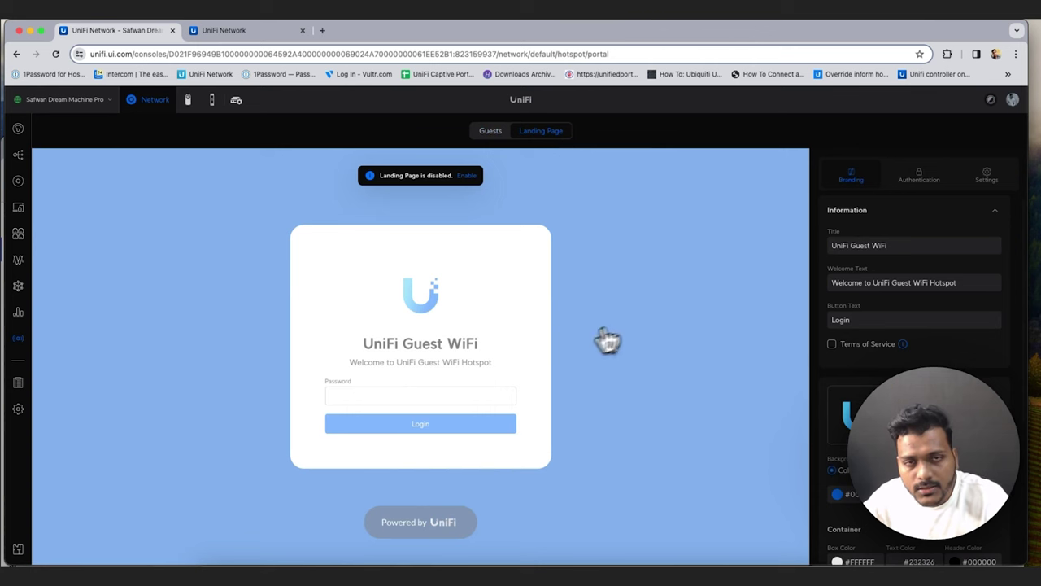
scroll(876, 271, down, 1)
scroll(887, 277, down, 3)
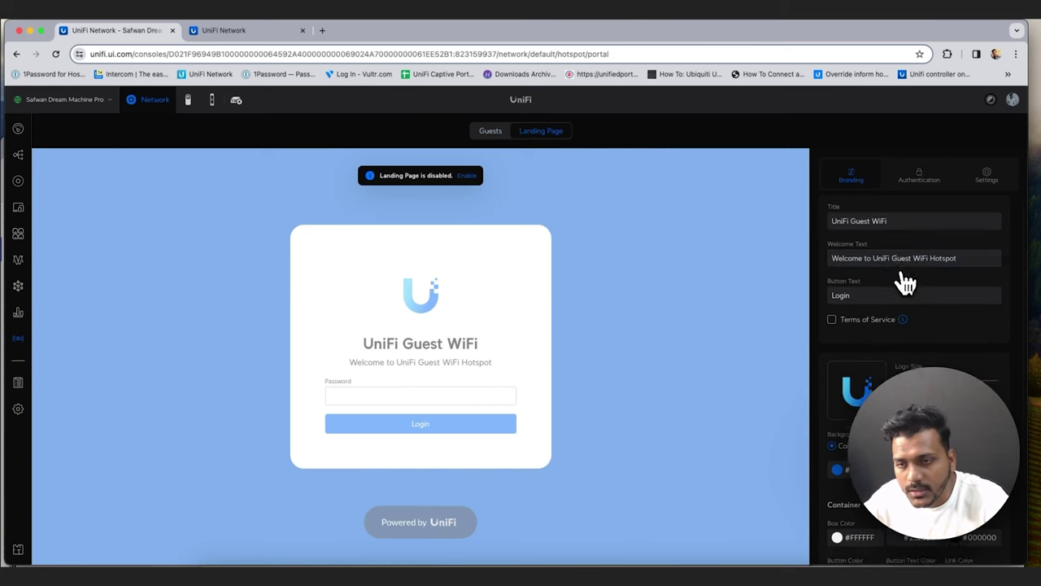
scroll(897, 325, up, 3)
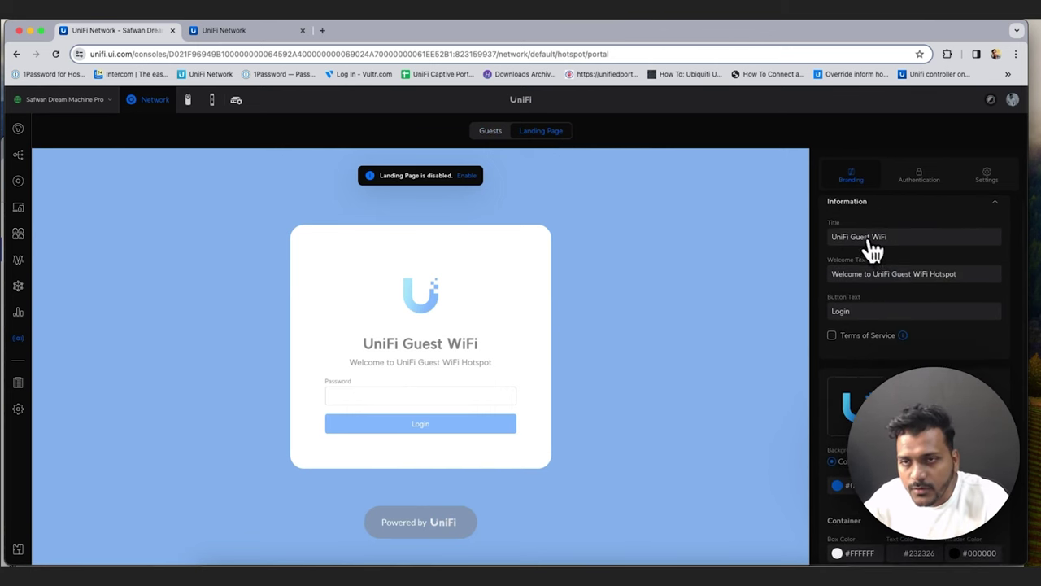
scroll(887, 309, down, 3)
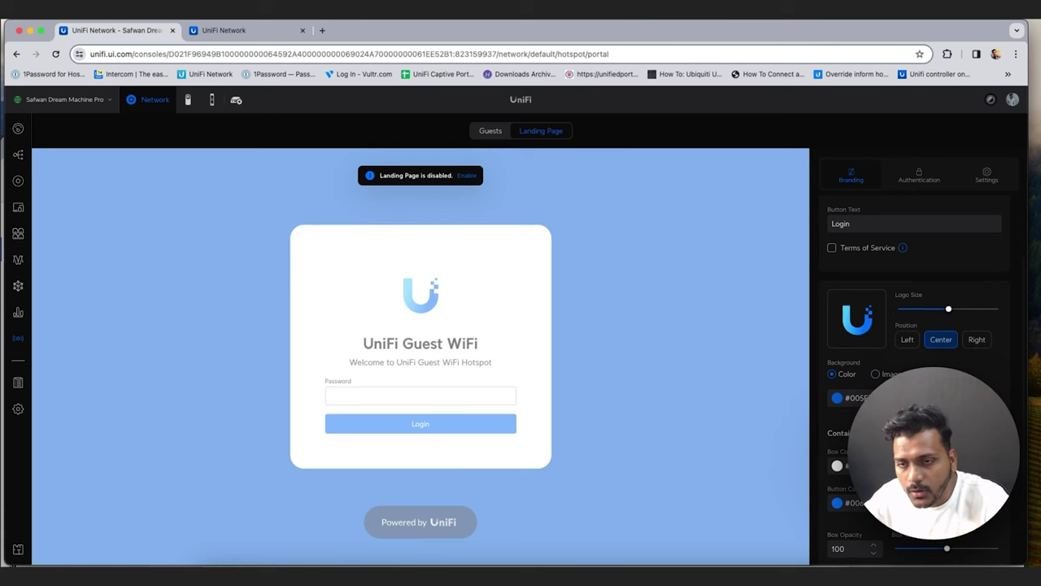
scroll(915, 367, down, 3)
scroll(915, 366, down, 2)
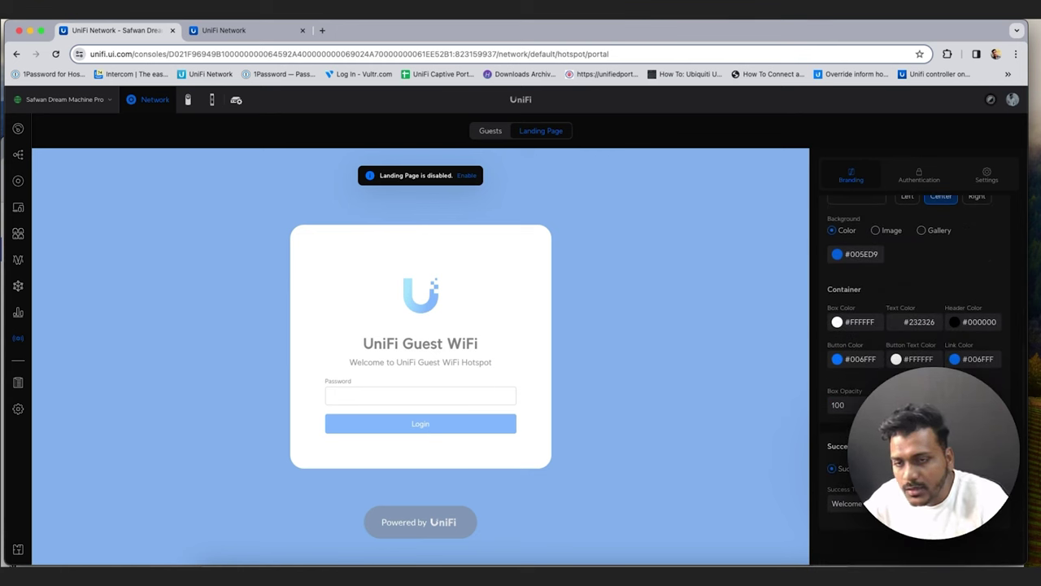
scroll(936, 358, up, 6)
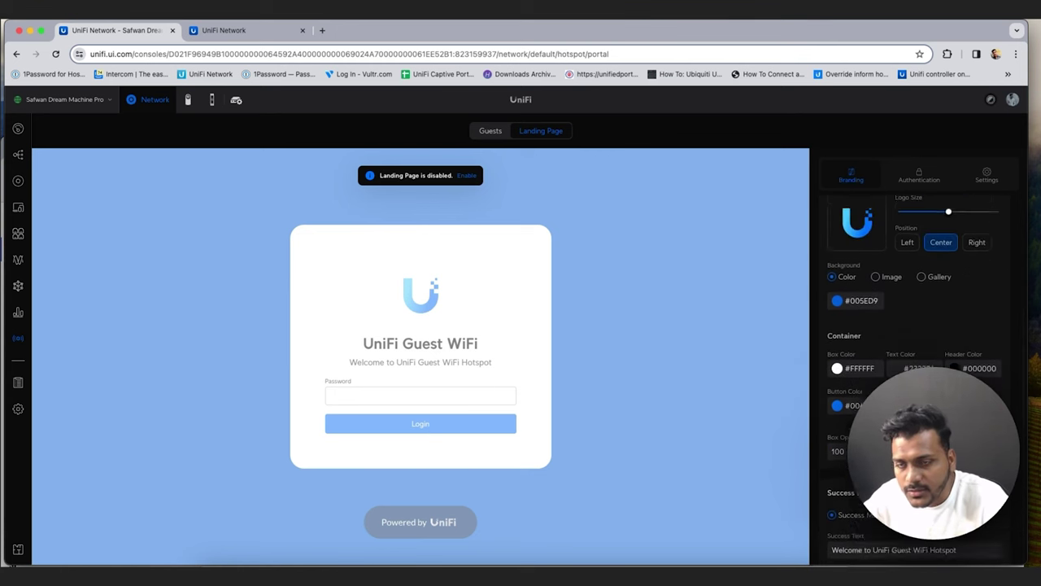
Examine the landing page's authentication methods and its Default Expiration choices, leaving 8 Hours selected
click(919, 178)
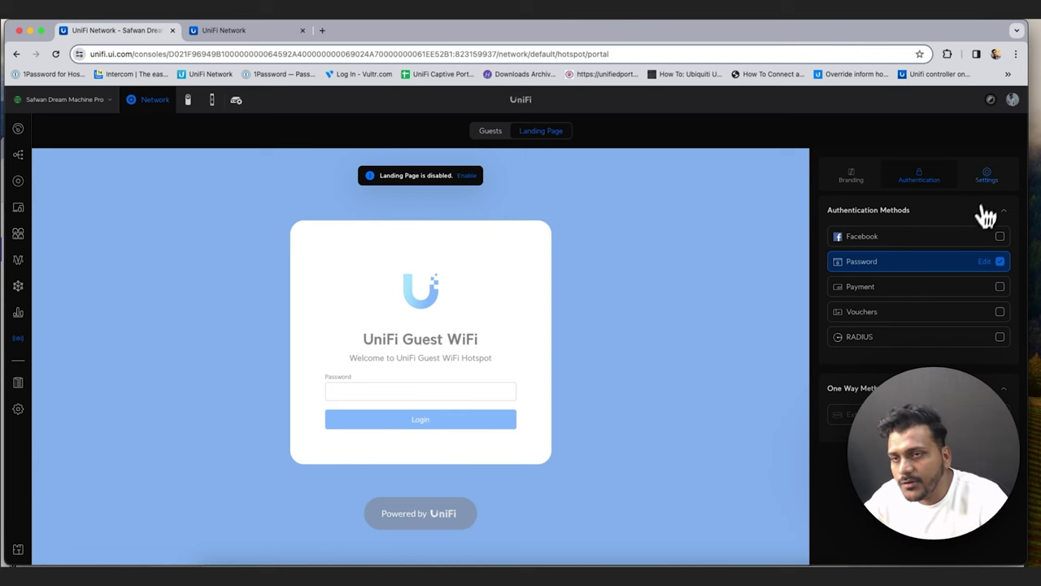
click(987, 178)
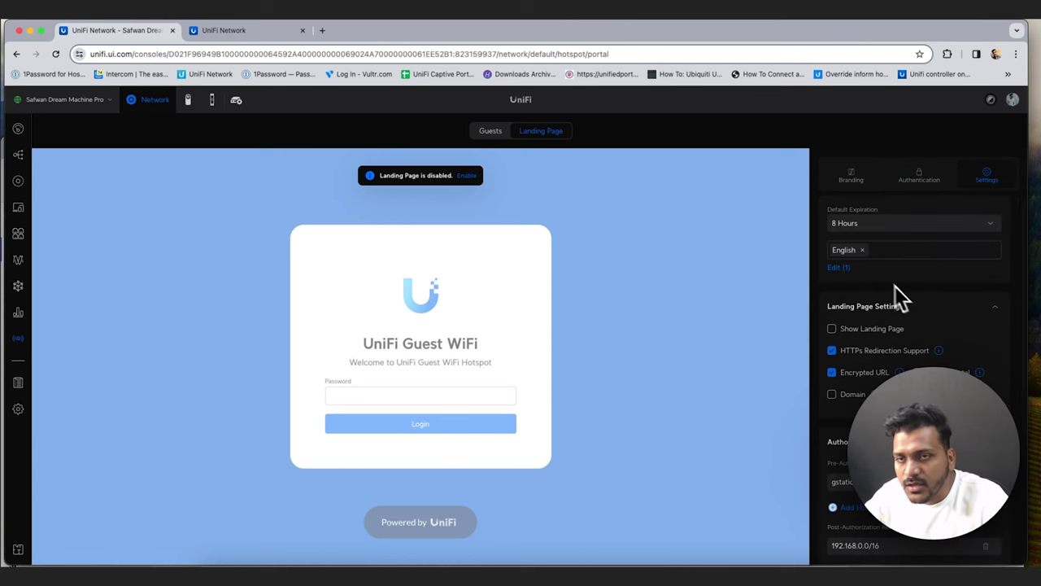
click(901, 226)
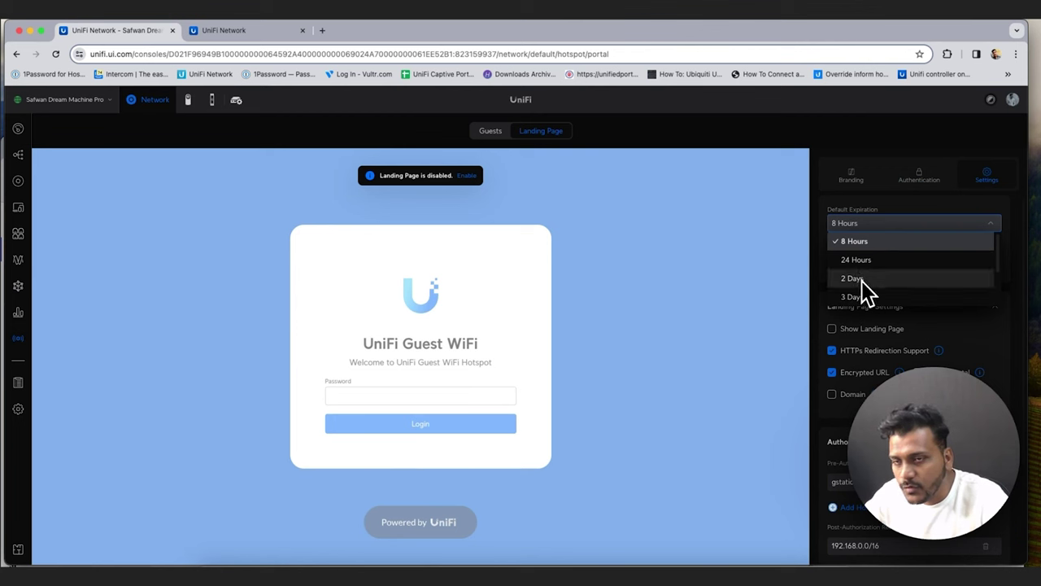
click(916, 329)
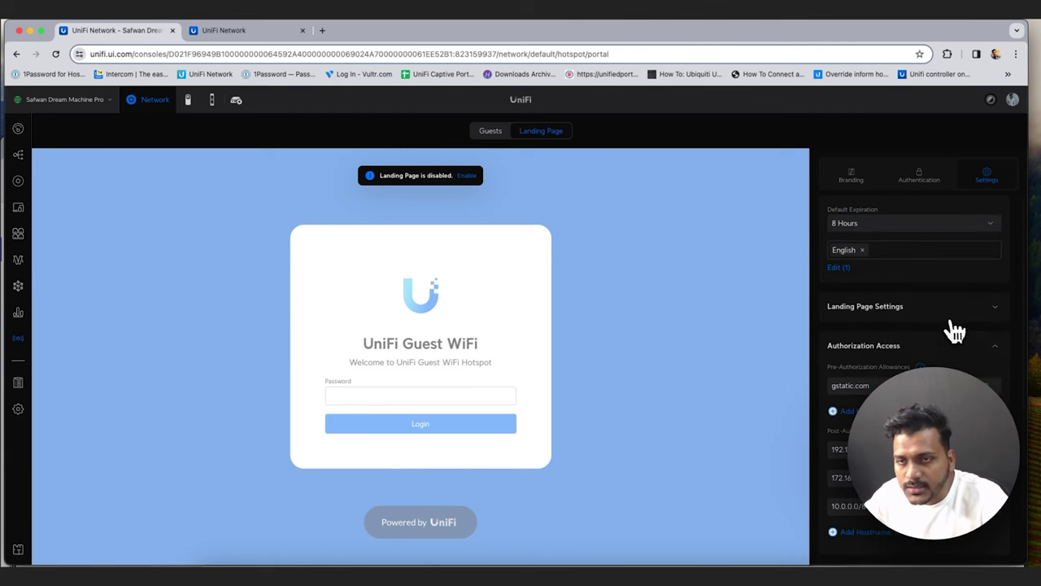
Expand Landing Page Settings and examine its redirection, encryption and domain options along with the authorization access entries
scroll(895, 288, down, 2)
click(903, 264)
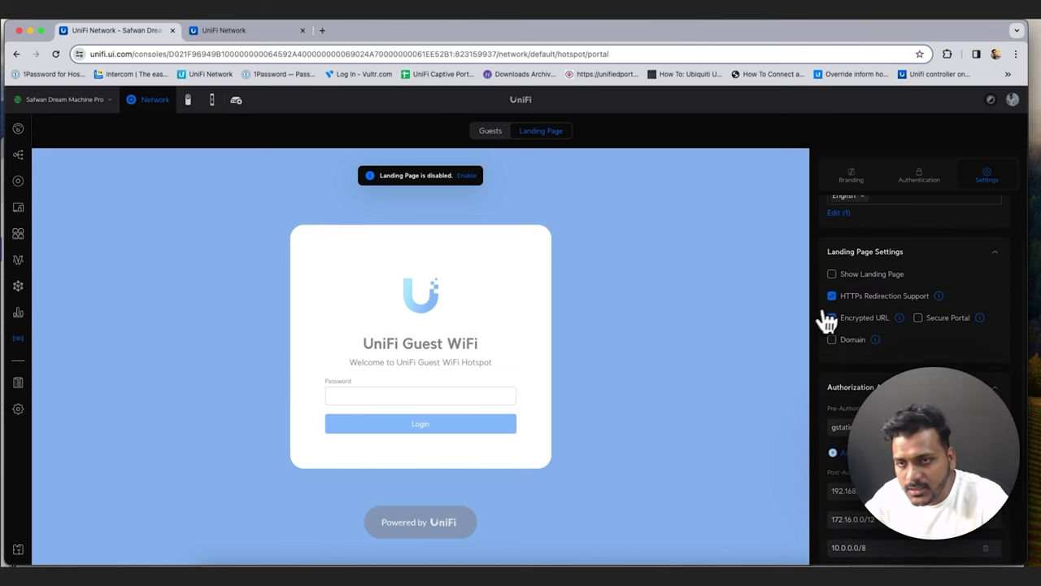
scroll(915, 366, down, 1)
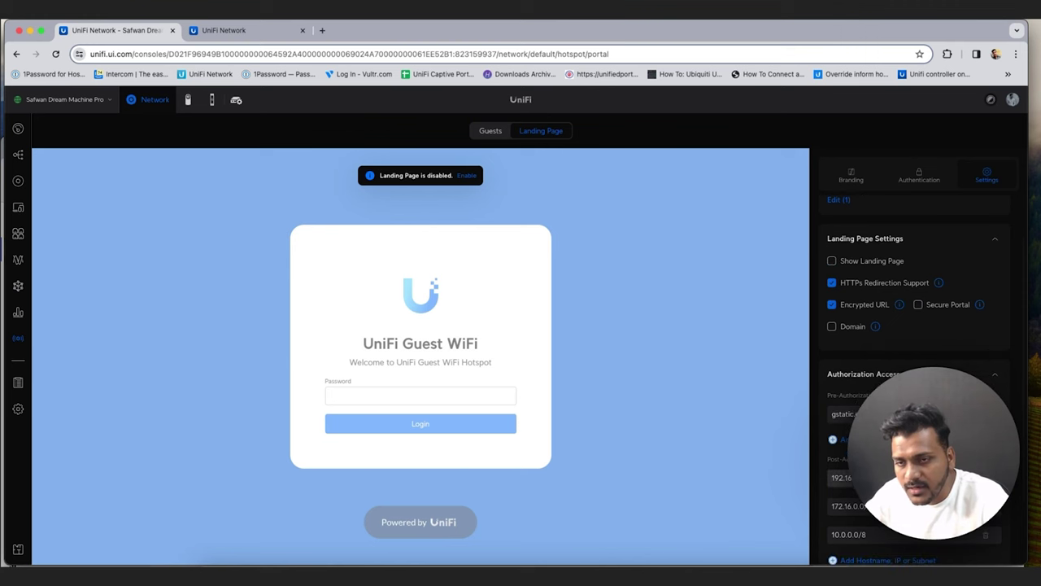
Finish viewing the authorization access entries and examine the system log's Critical, Security Detections and Updates entries
scroll(850, 396, down, 3)
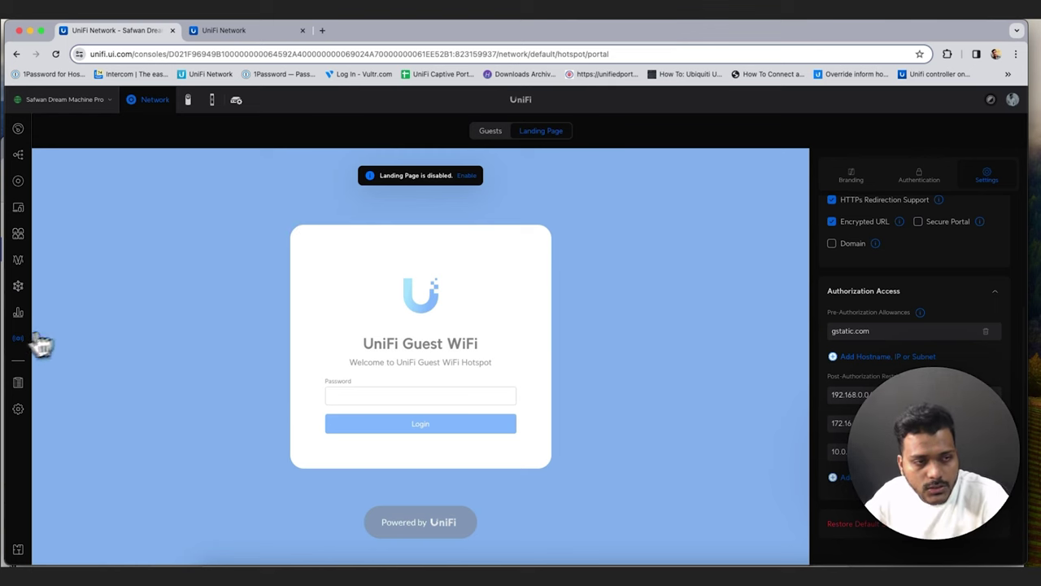
click(22, 387)
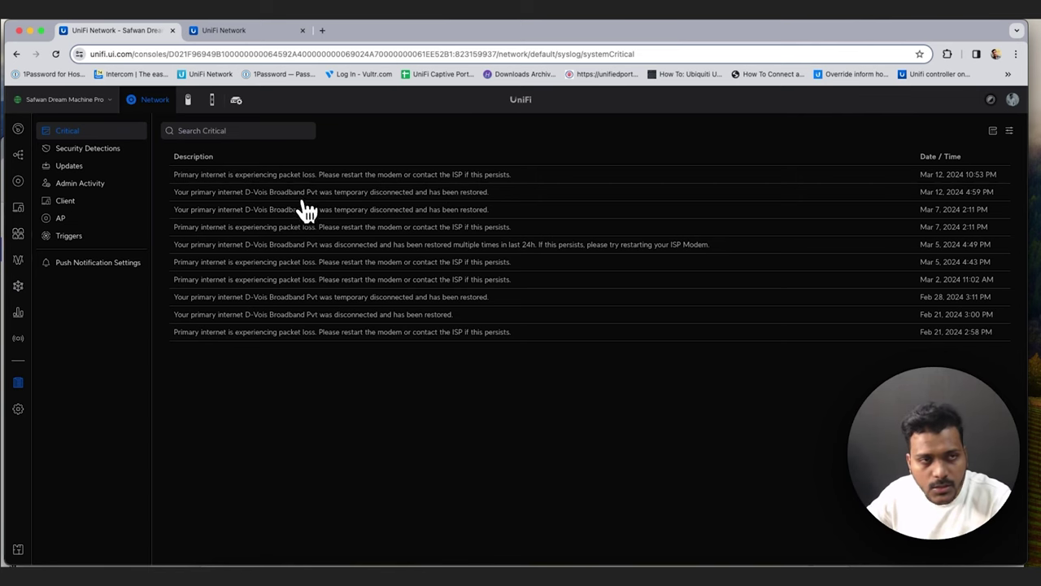
click(91, 151)
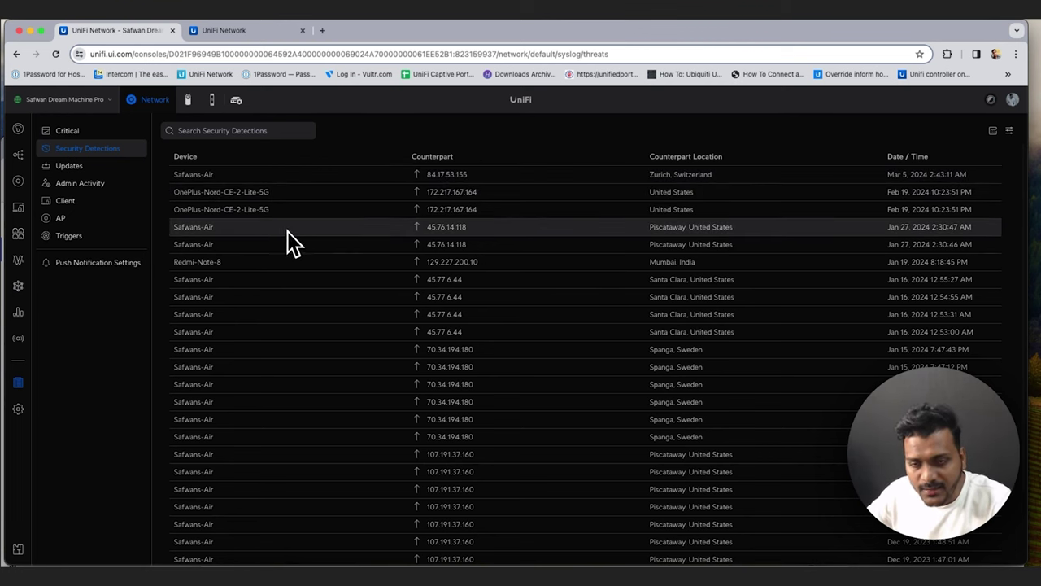
click(79, 168)
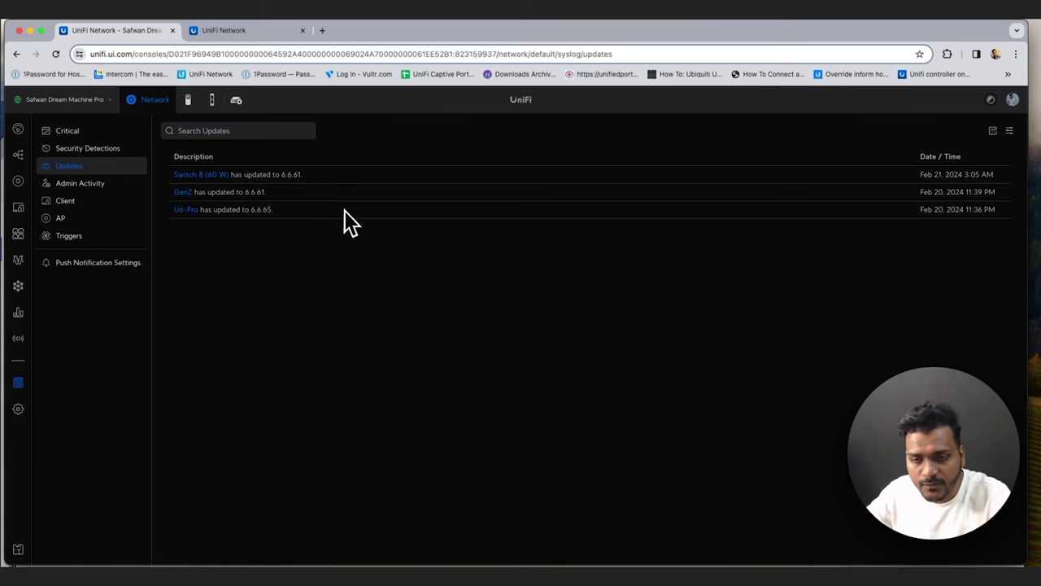
Examine the Admin Activity log and review the change details of a VPN TRAFFIC traffic route entry
click(92, 192)
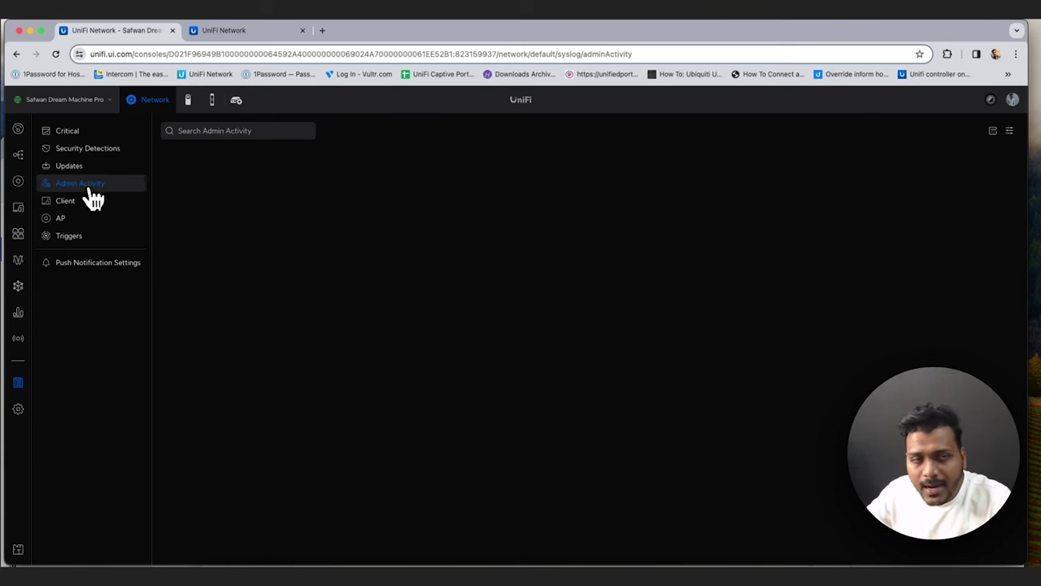
scroll(309, 244, down, 1)
scroll(341, 258, up, 1)
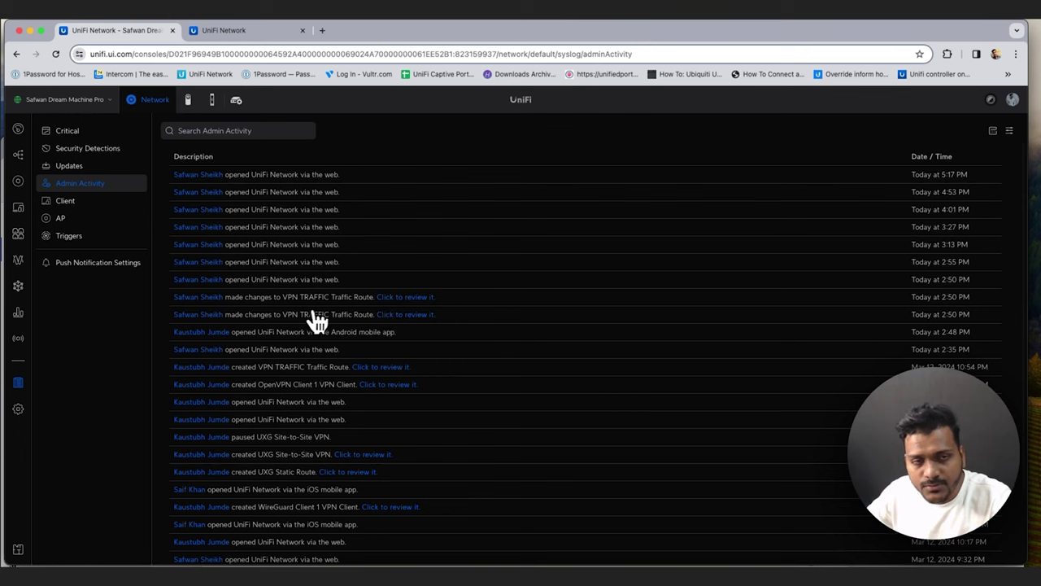
click(411, 311)
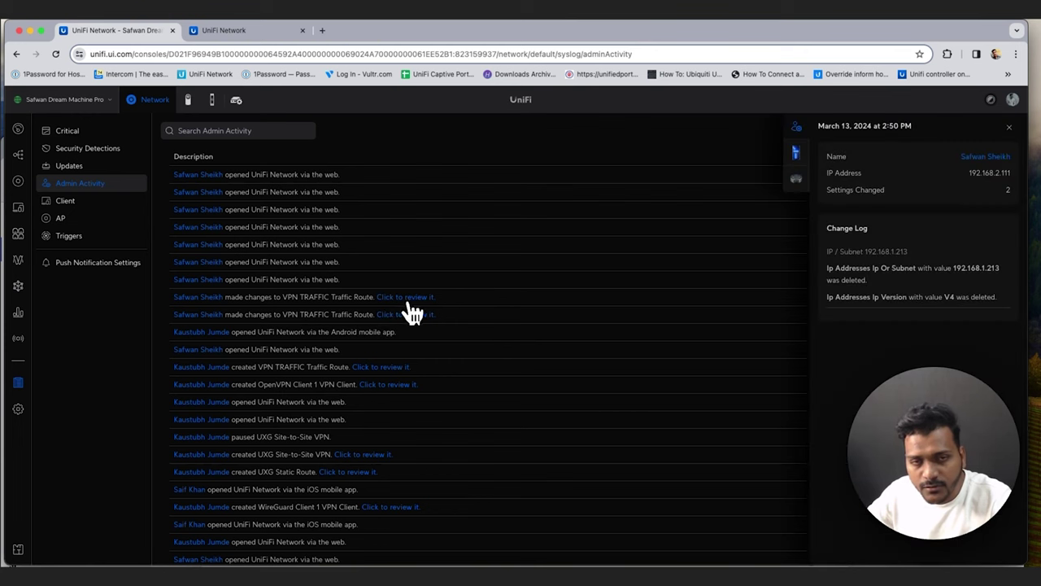
click(1009, 127)
scroll(488, 342, down, 2)
scroll(456, 352, up, 3)
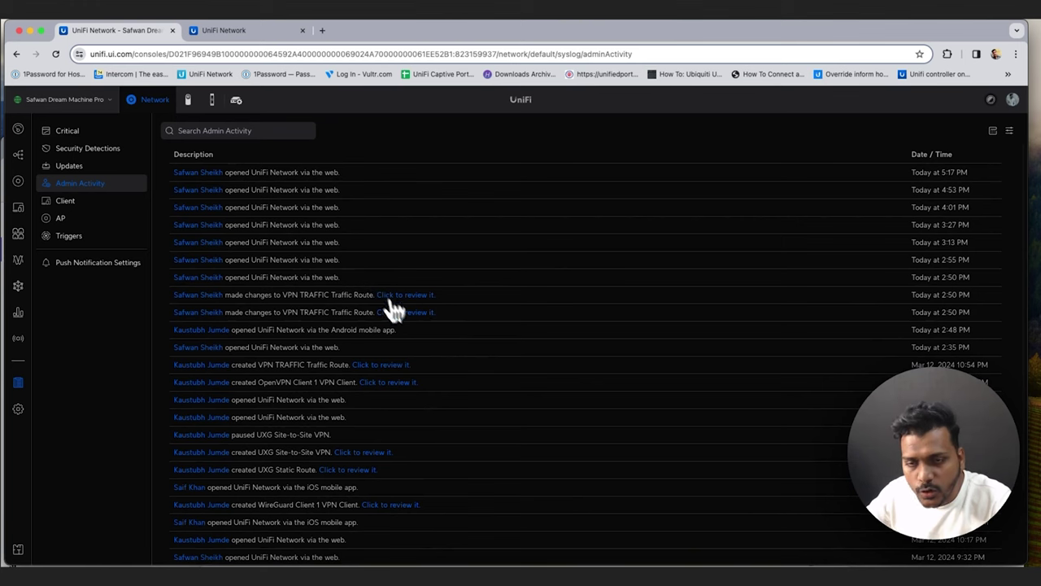
Examine the system log's Client connection and roaming events, followed by the AP events
click(96, 203)
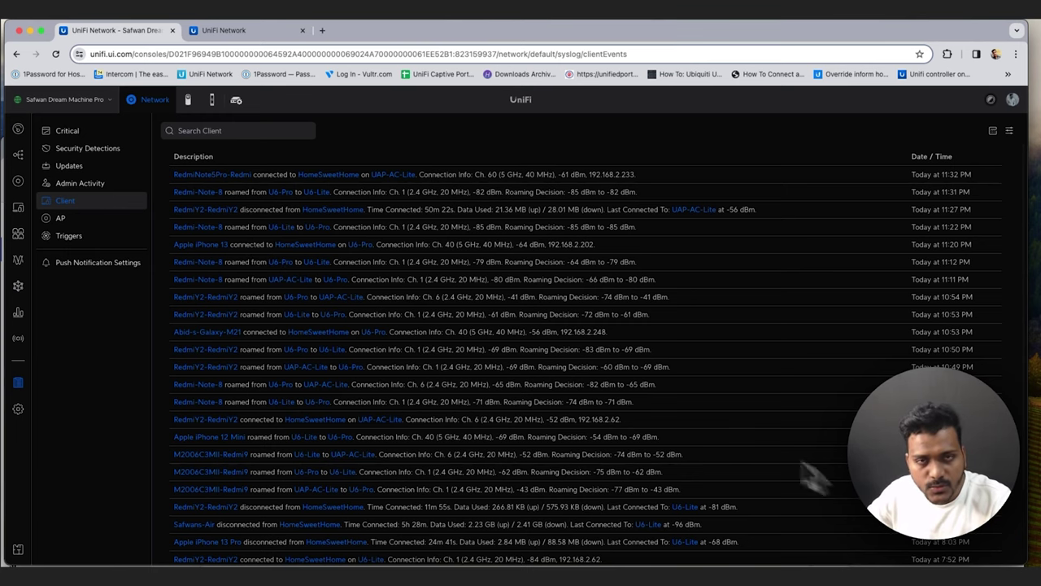
scroll(331, 309, down, 1)
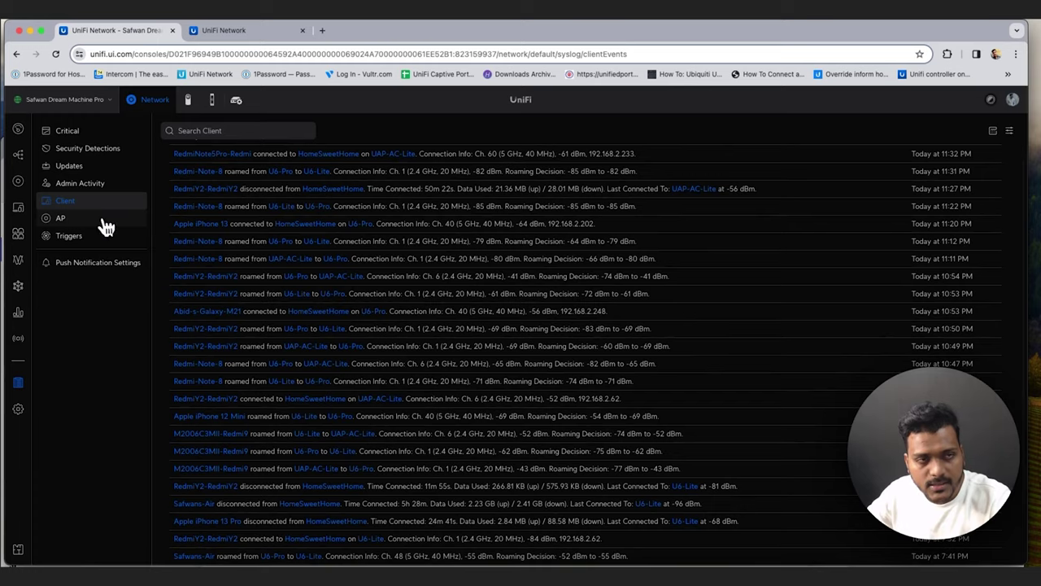
click(61, 218)
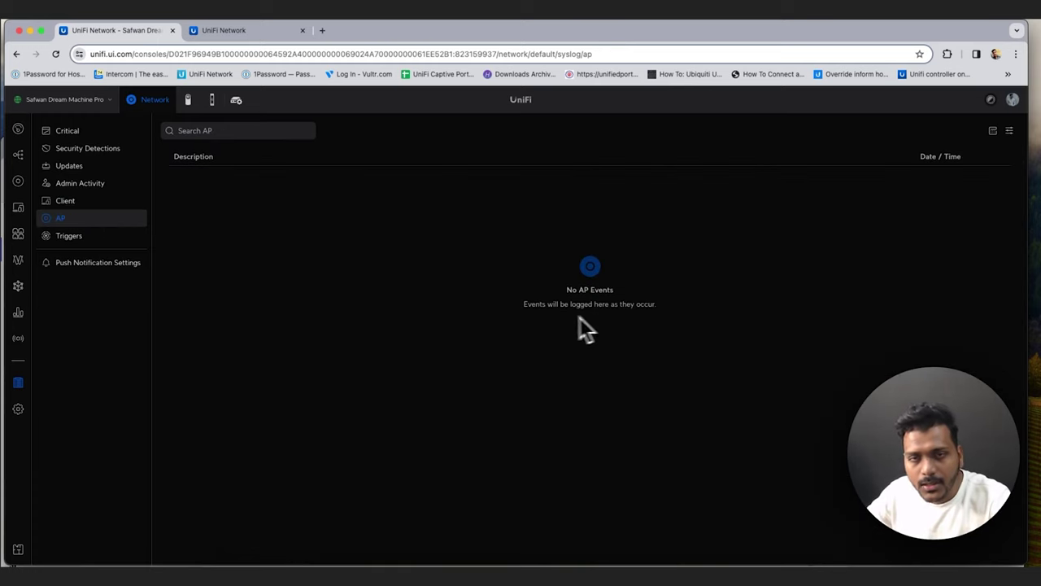
Examine the Triggers log for firewall rule and traffic route events down to the end of the first page
click(82, 237)
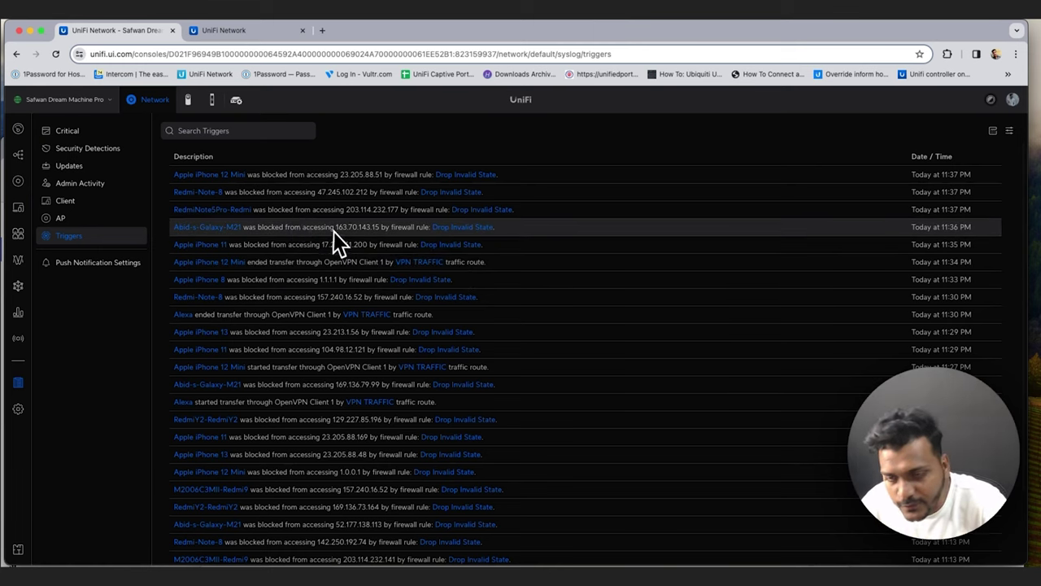
scroll(321, 257, down, 1)
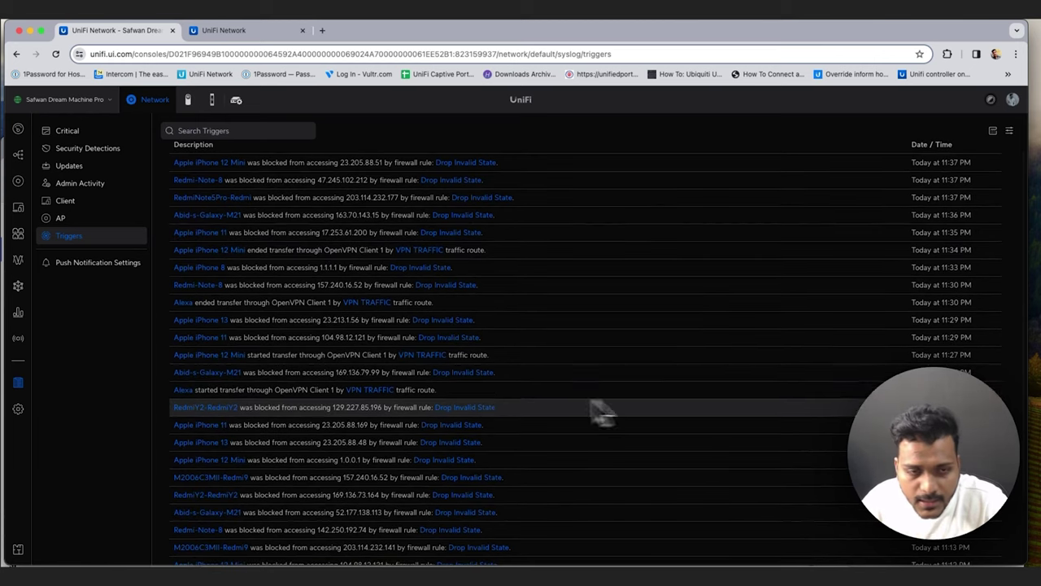
scroll(602, 411, up, 1)
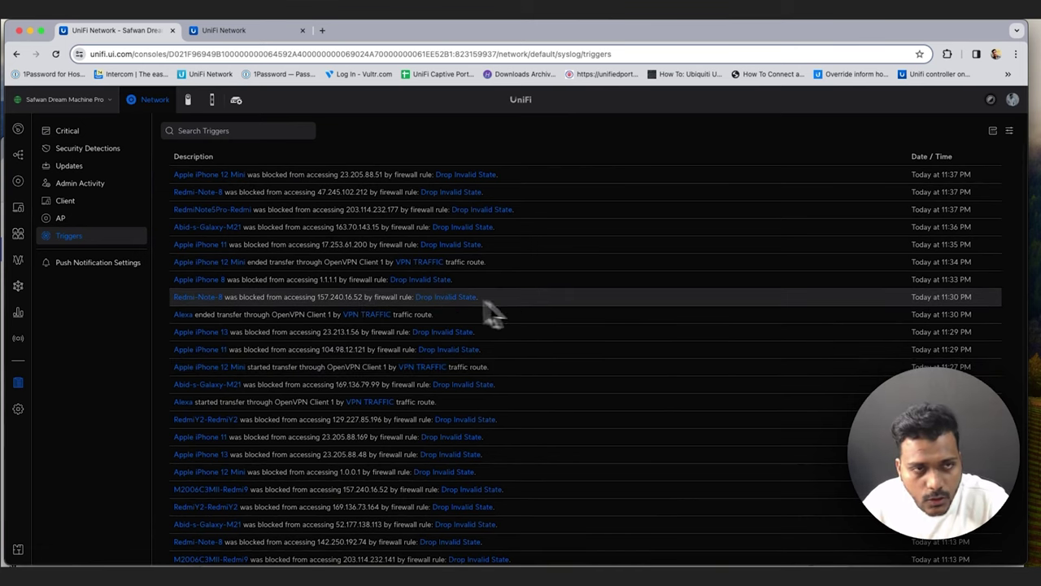
scroll(313, 337, down, 1)
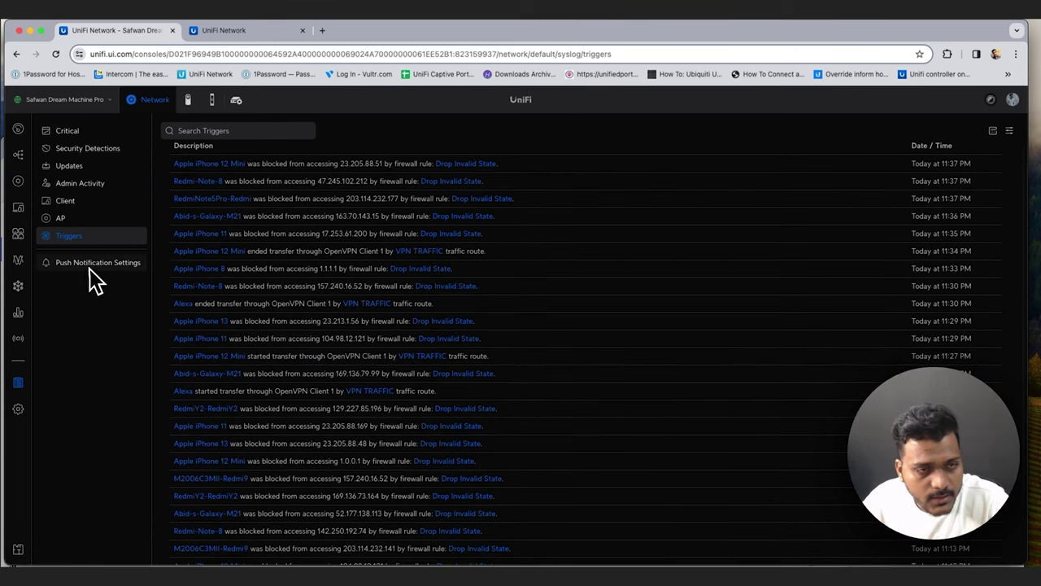
scroll(244, 415, down, 3)
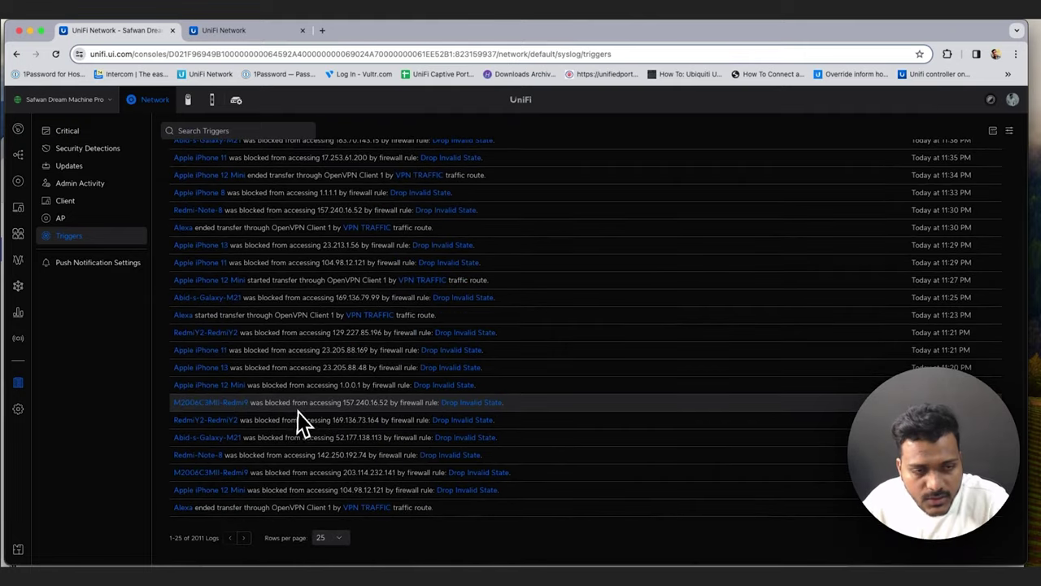
Open Push Notification Settings and examine the alert options for critical events, security detections, updates and admin activity
click(106, 267)
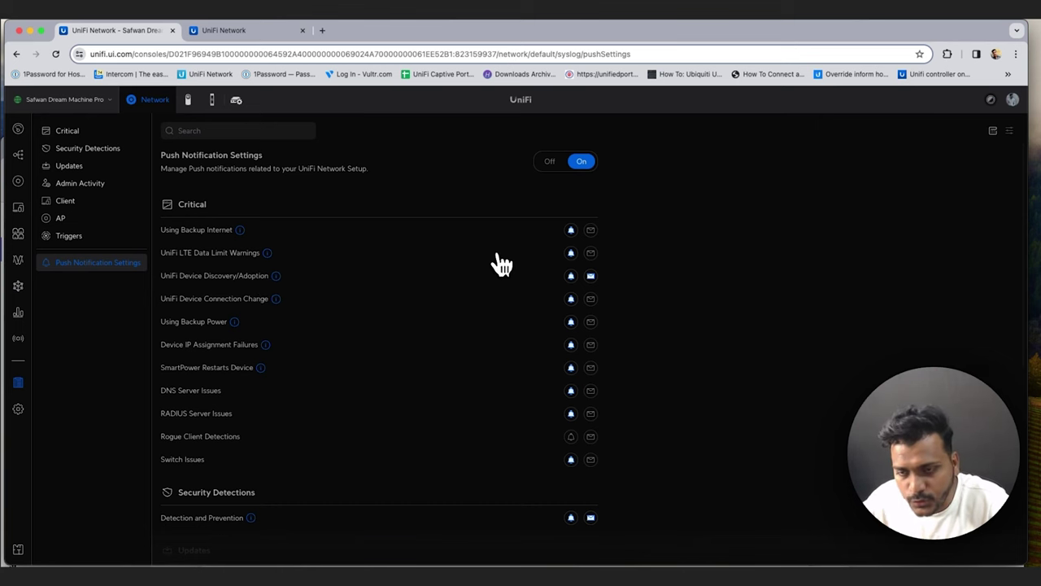
scroll(476, 334, down, 1)
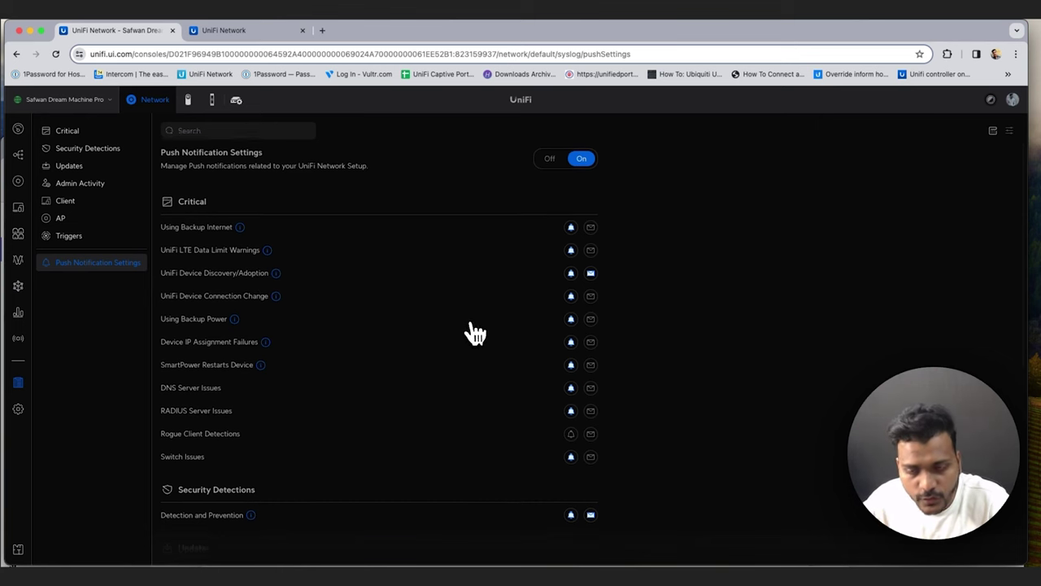
scroll(476, 334, down, 2)
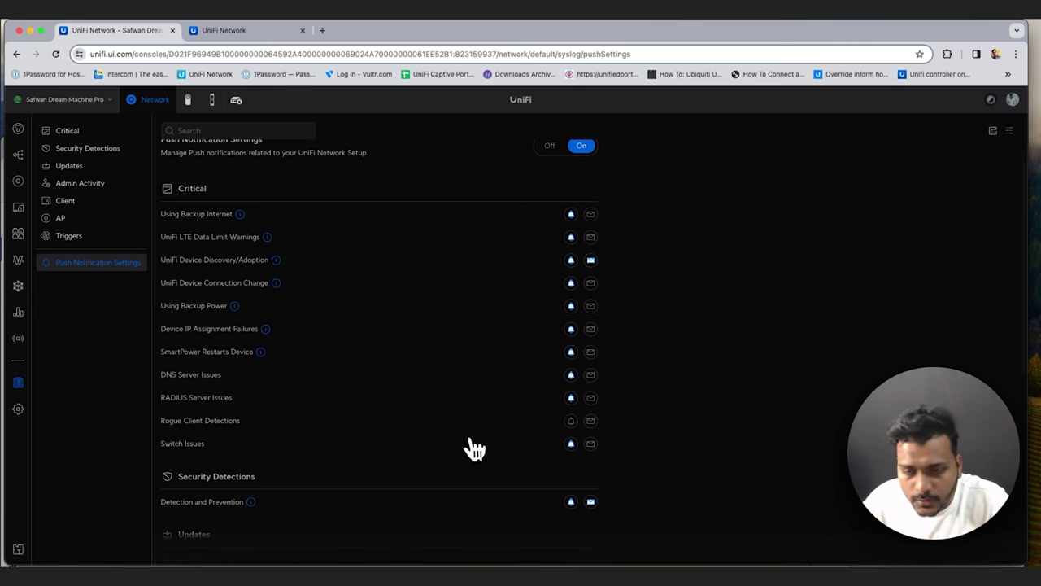
scroll(443, 447, up, 1)
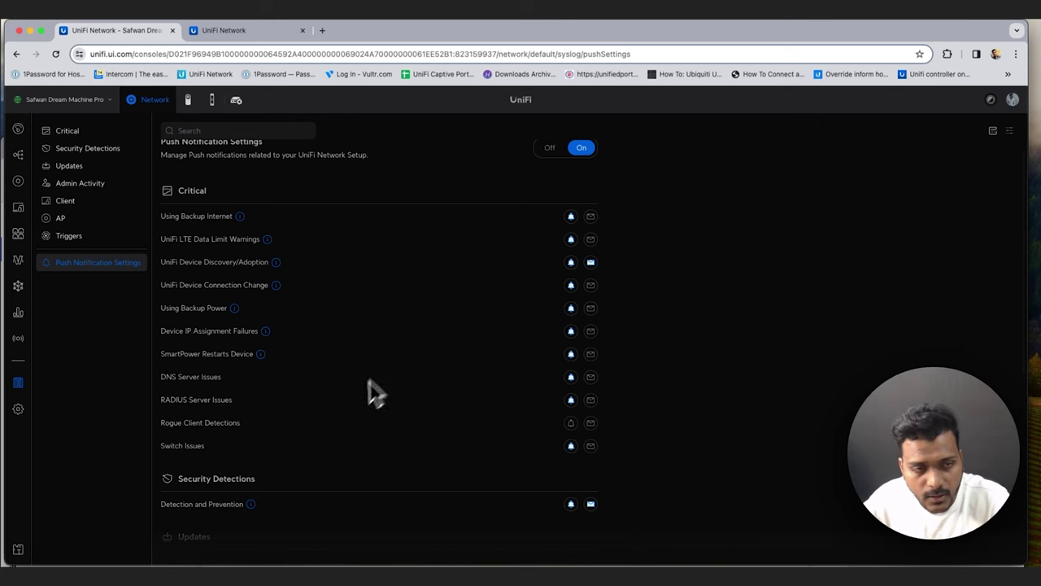
scroll(358, 403, down, 1)
scroll(351, 416, down, 2)
scroll(342, 425, down, 2)
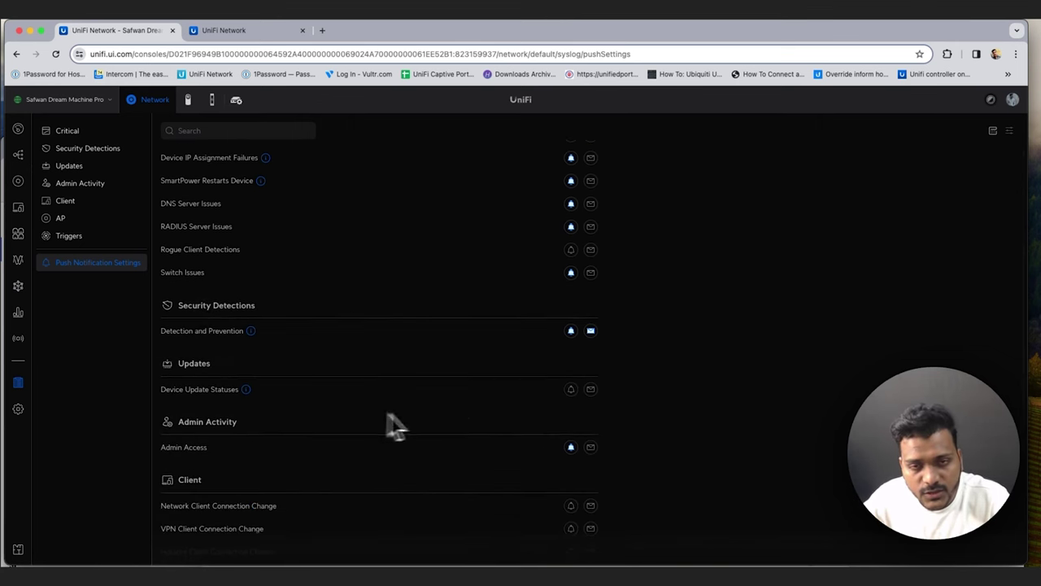
Examine the push and email choices for Detection and Prevention, Admin Access, client connection changes and AP events
click(572, 331)
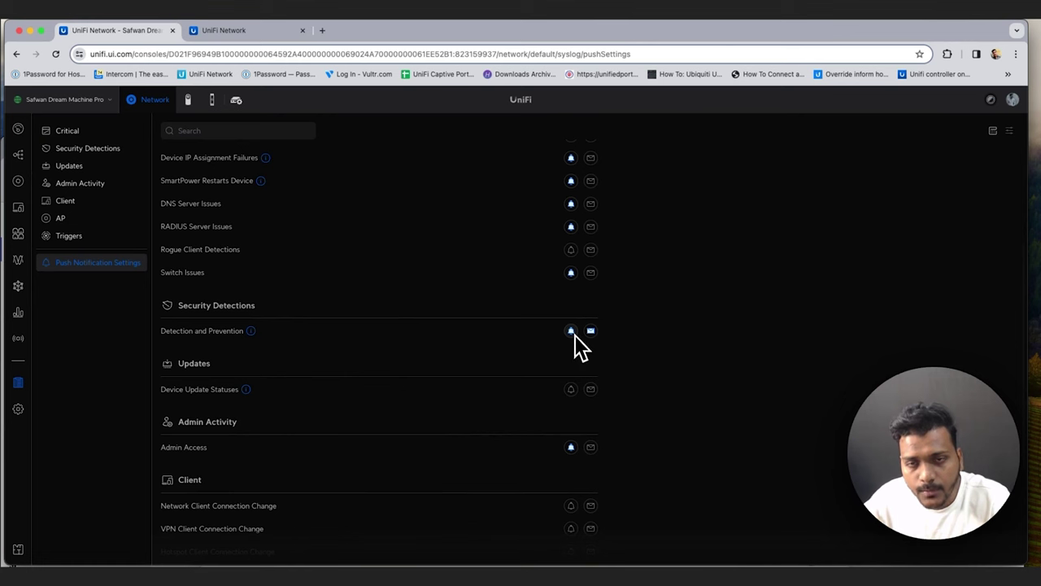
click(591, 331)
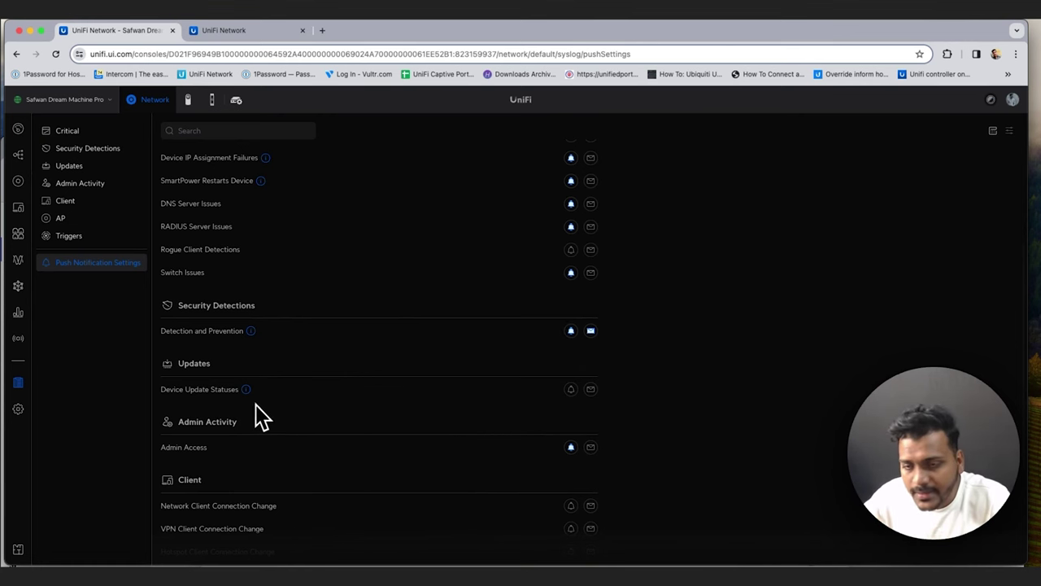
scroll(258, 423, down, 2)
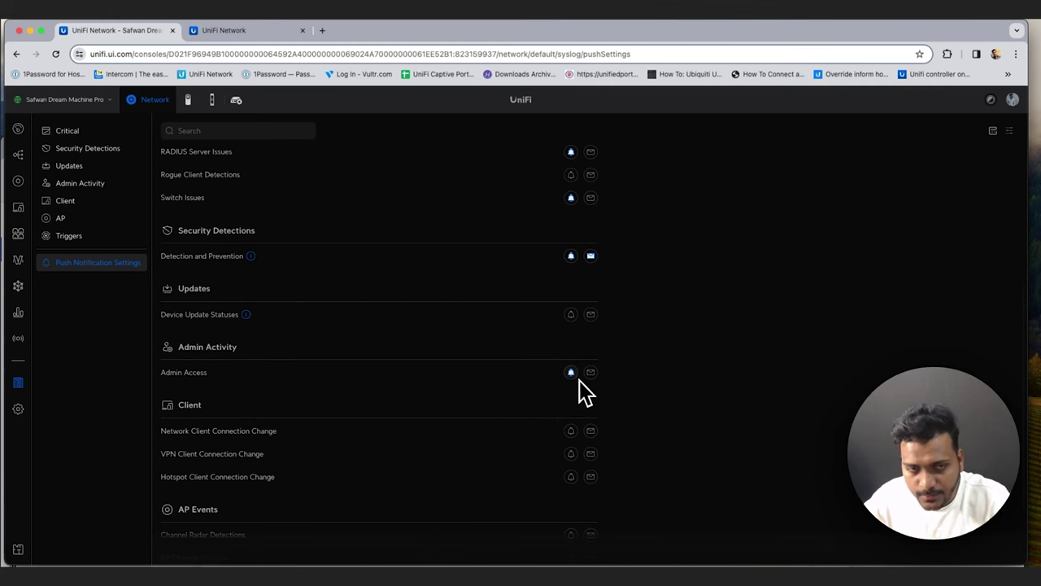
scroll(269, 449, down, 3)
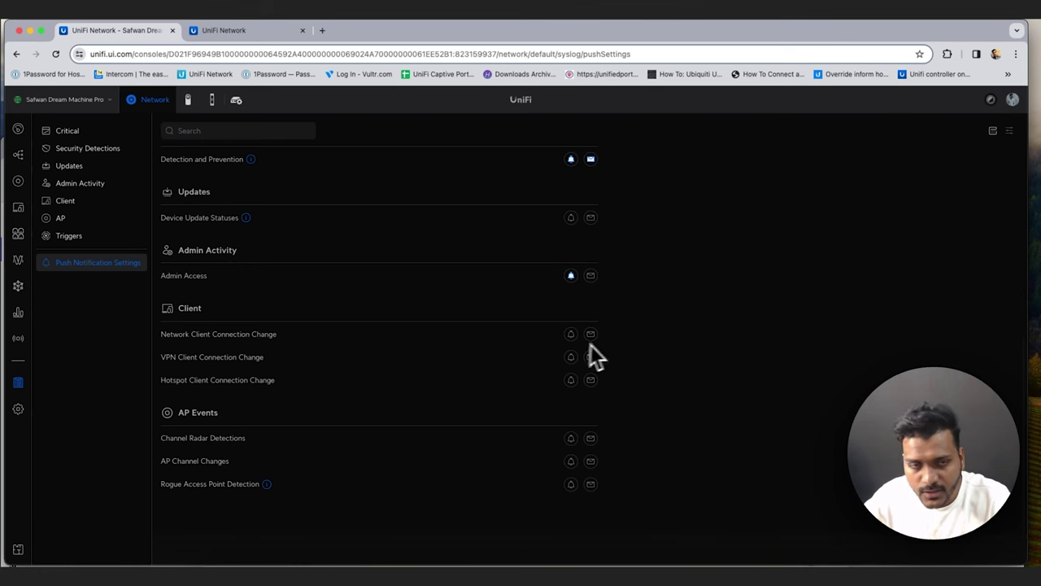
scroll(297, 475, up, 10)
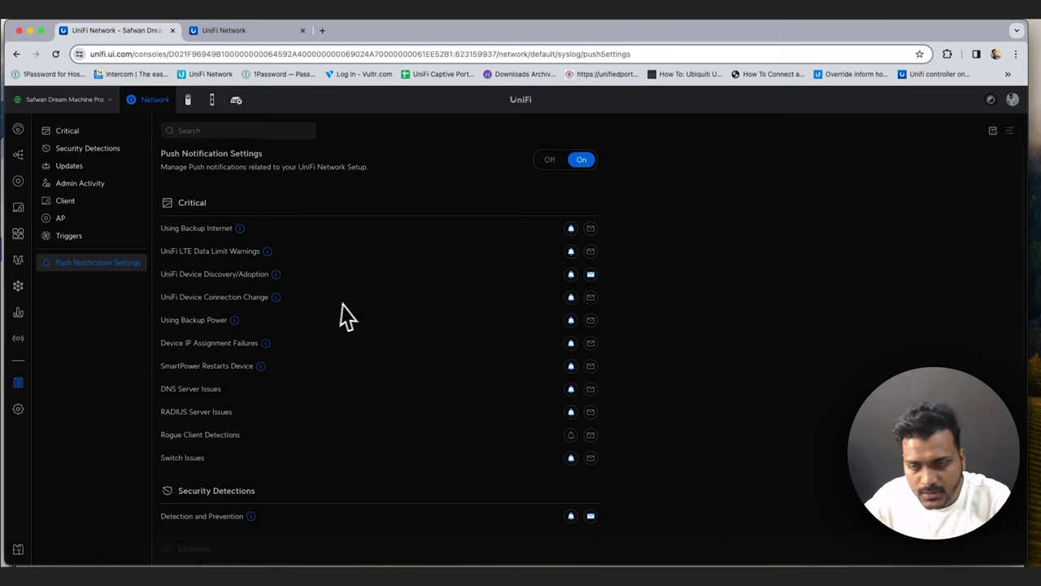
Open the network settings and examine the WiFi, Networks and Internet configuration pages
click(19, 409)
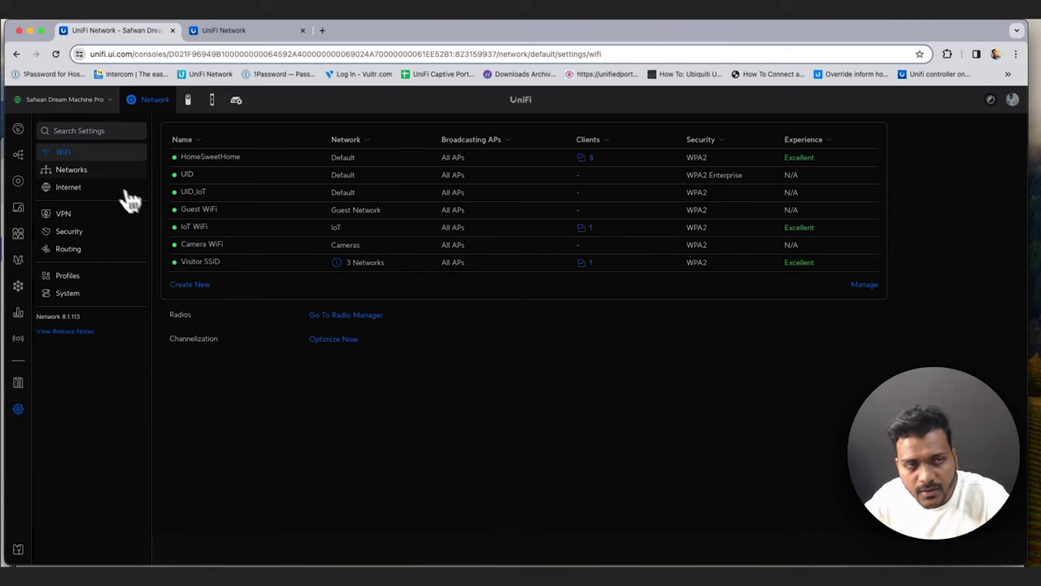
click(108, 174)
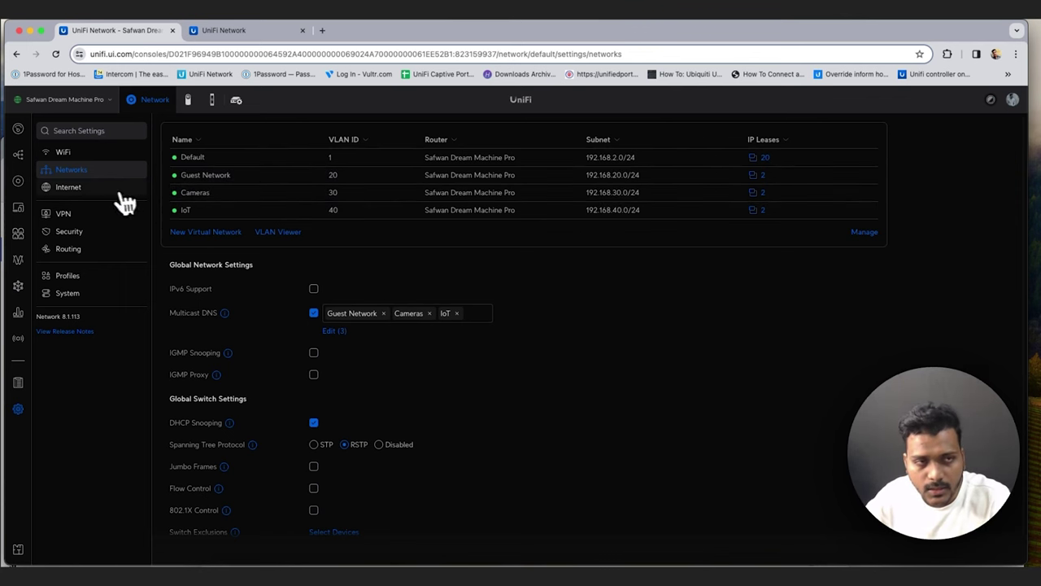
click(92, 192)
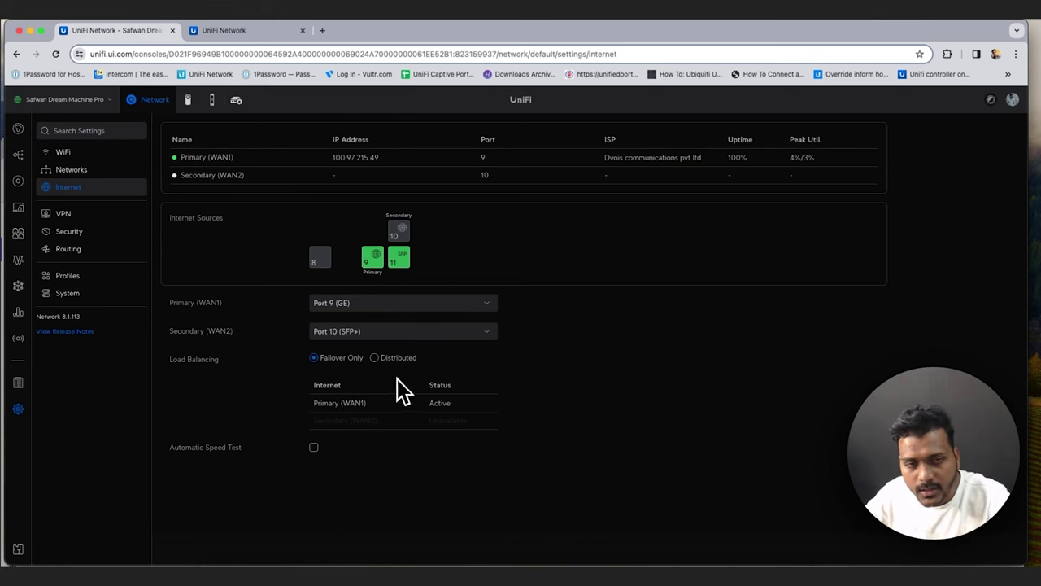
Examine the VPN settings across Teleport, VPN Server, VPN Client and Site-to-Site VPN, and return to Teleport
click(100, 216)
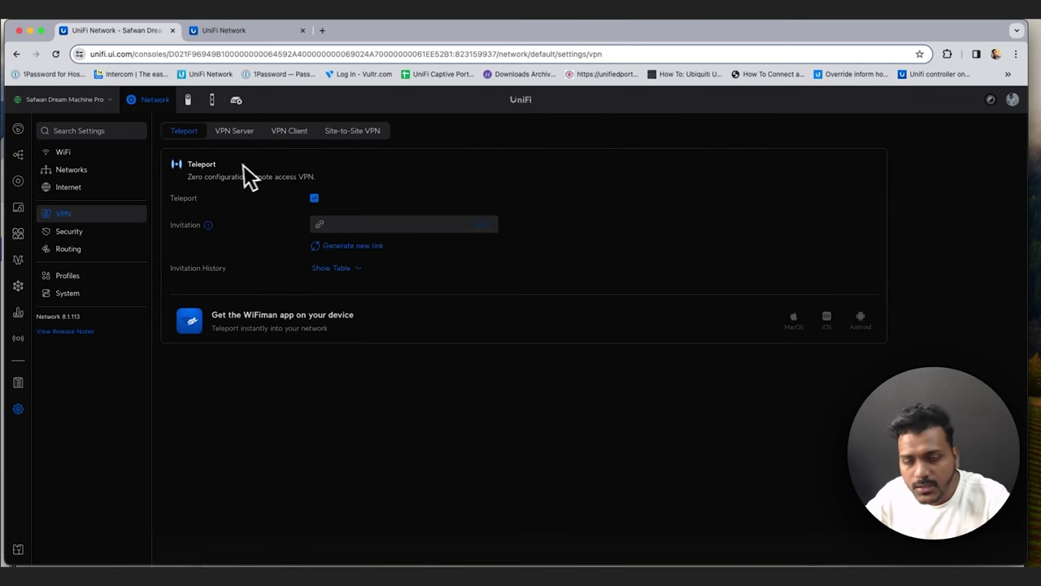
click(236, 137)
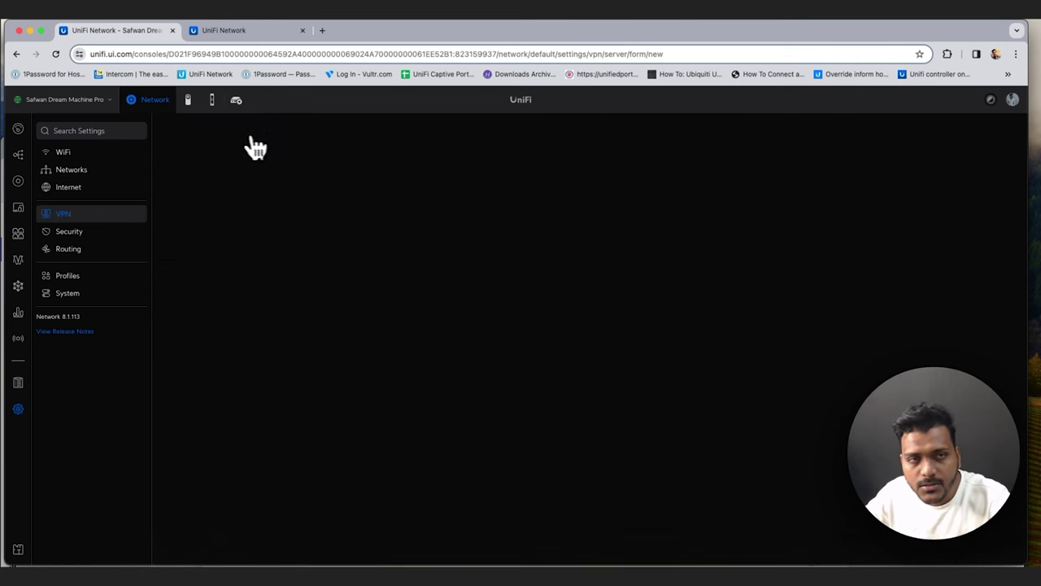
click(294, 136)
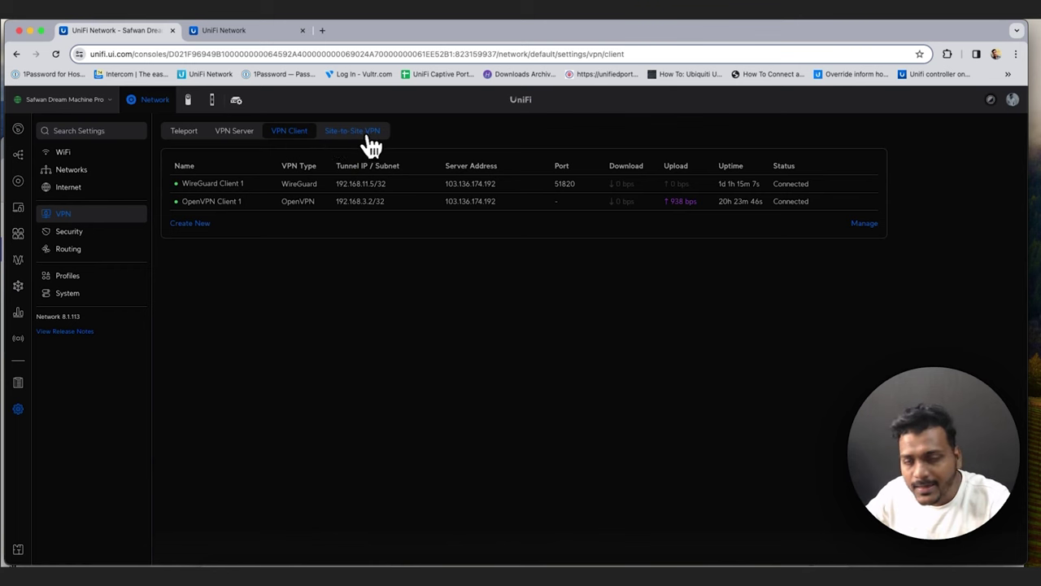
click(371, 137)
click(198, 137)
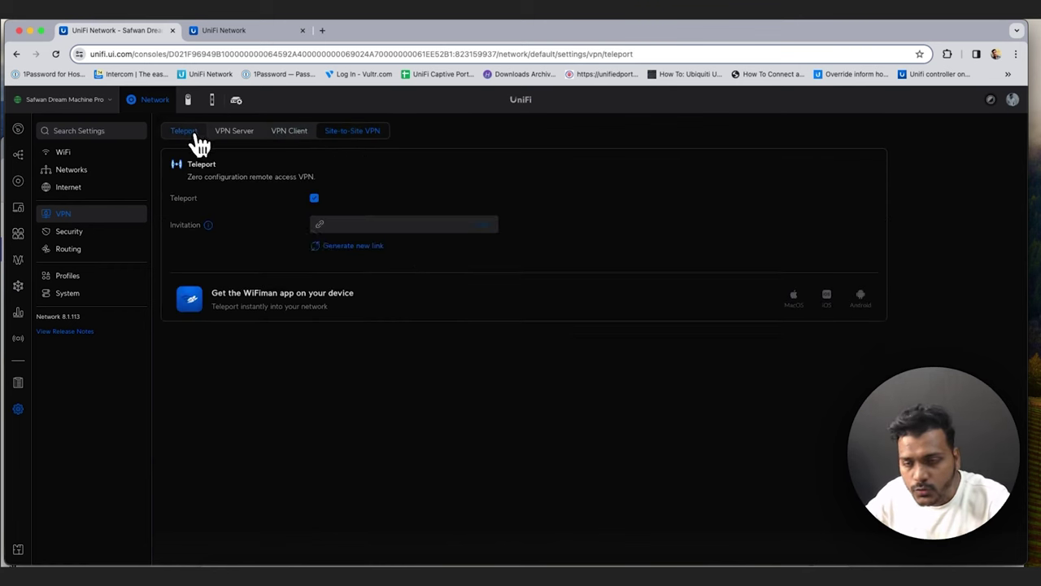
Open the general security settings and examine identification, ad blocking, DNS Shield, Internal Honeypot and Suspicious Activity options
click(100, 232)
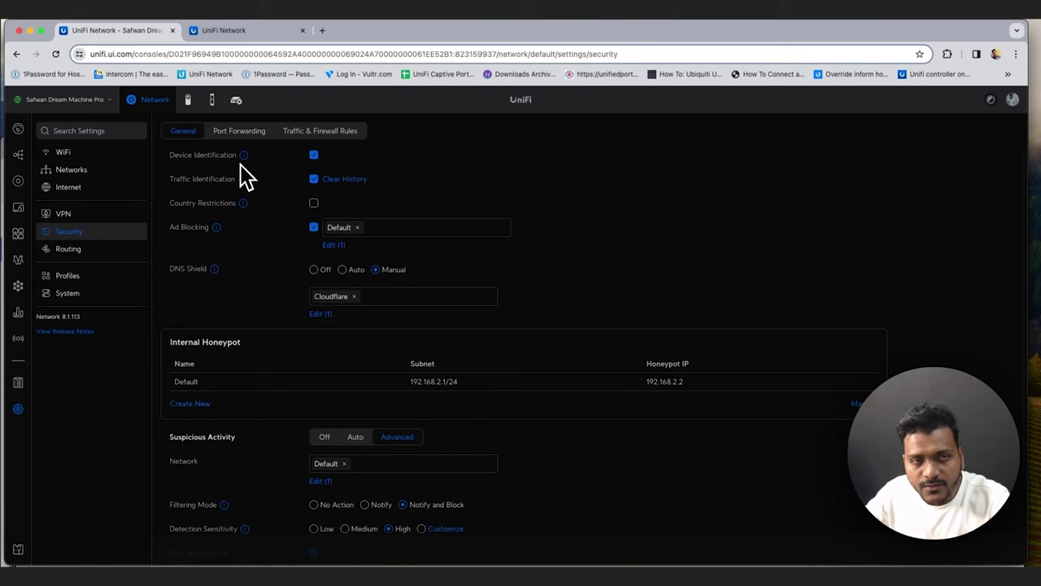
mouse_move(242, 162)
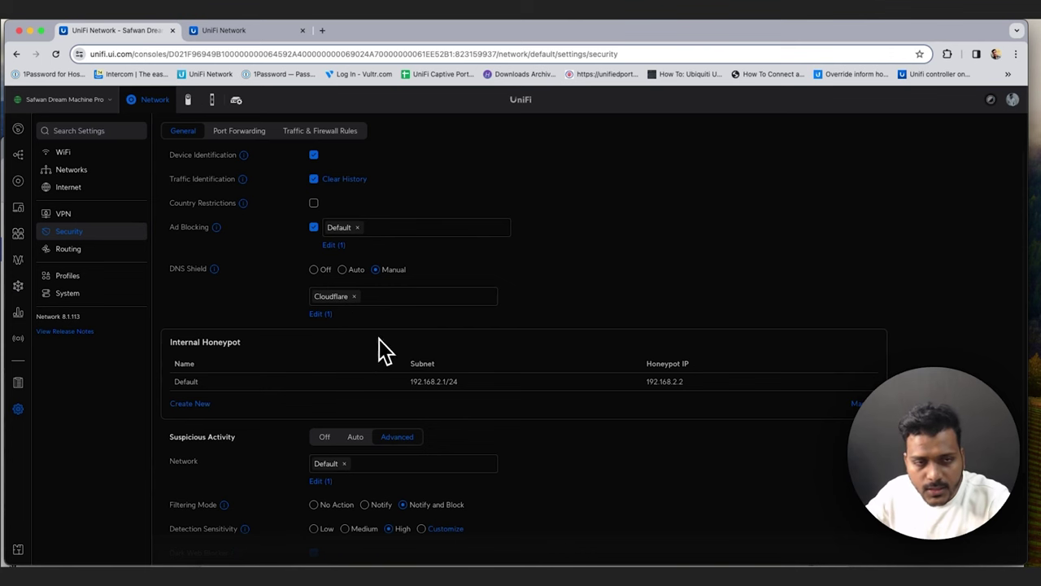
scroll(366, 349, down, 1)
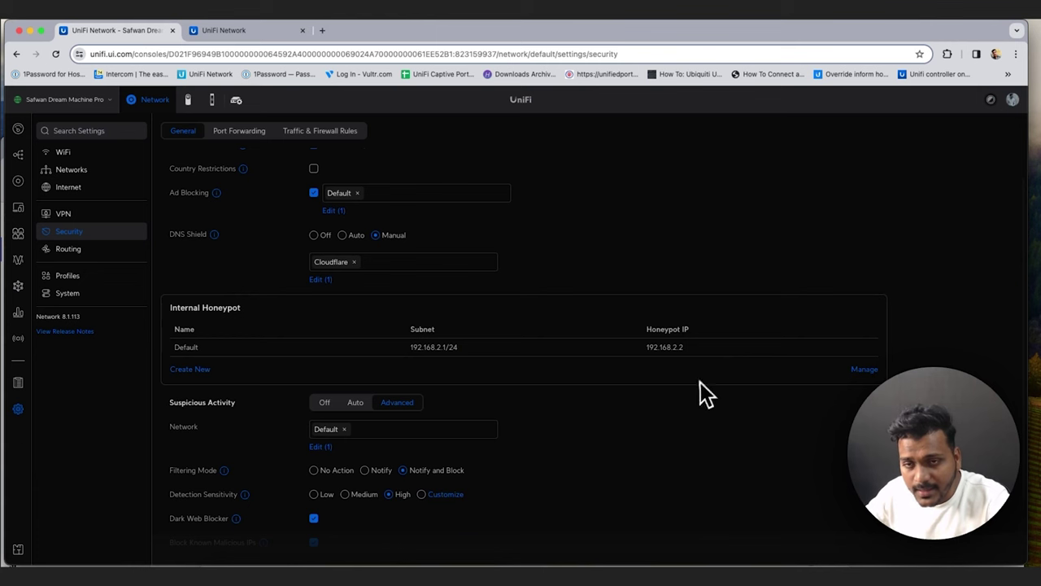
scroll(732, 426, down, 1)
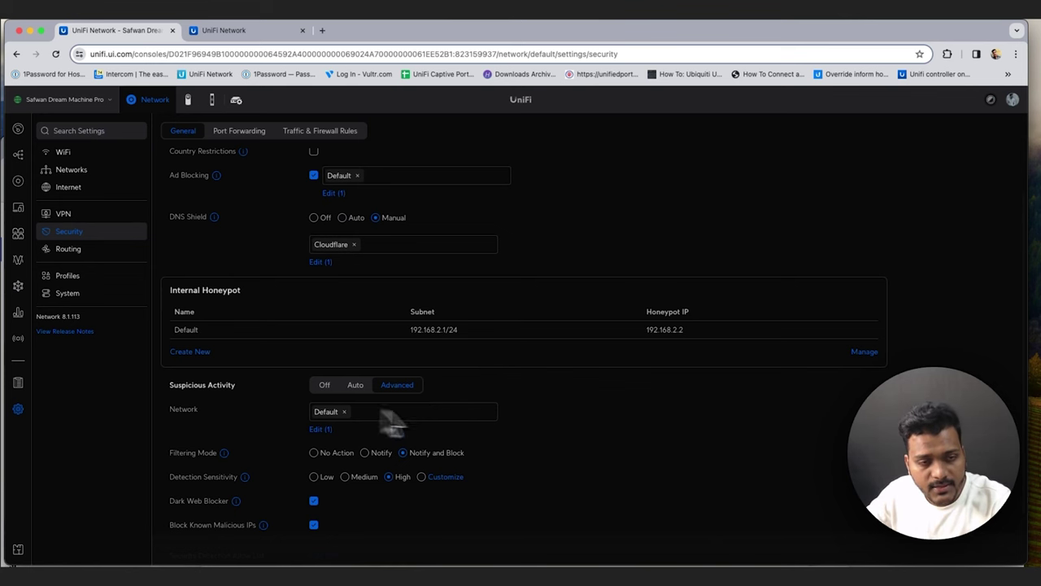
scroll(395, 423, down, 1)
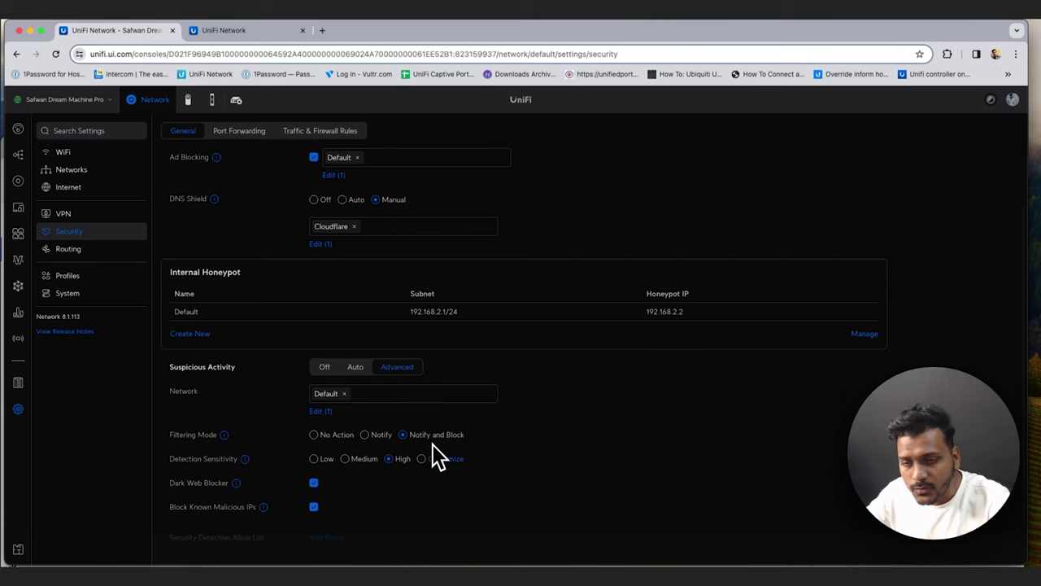
scroll(440, 468, down, 1)
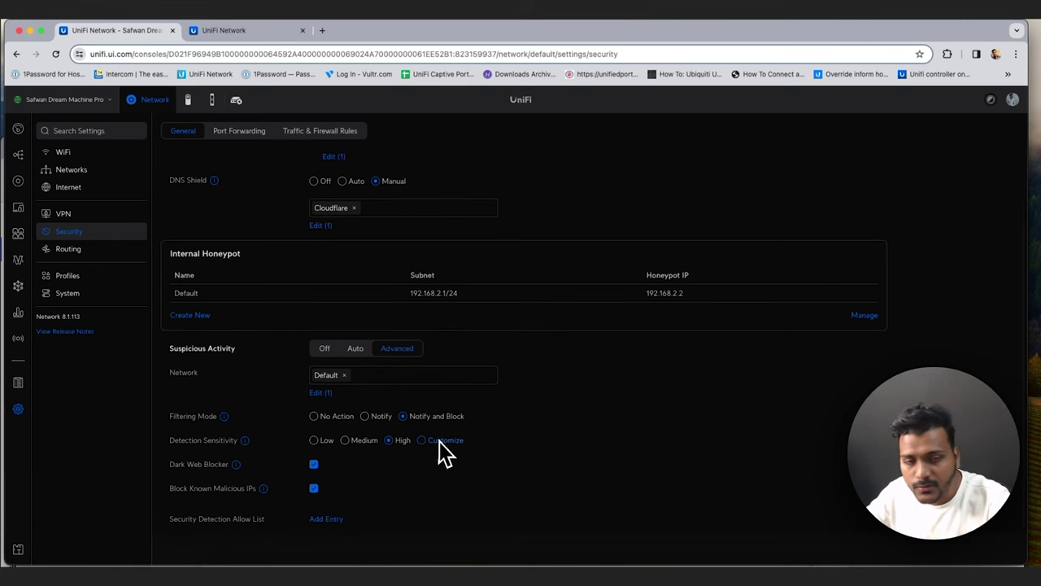
scroll(439, 442, down, 2)
mouse_move(238, 449)
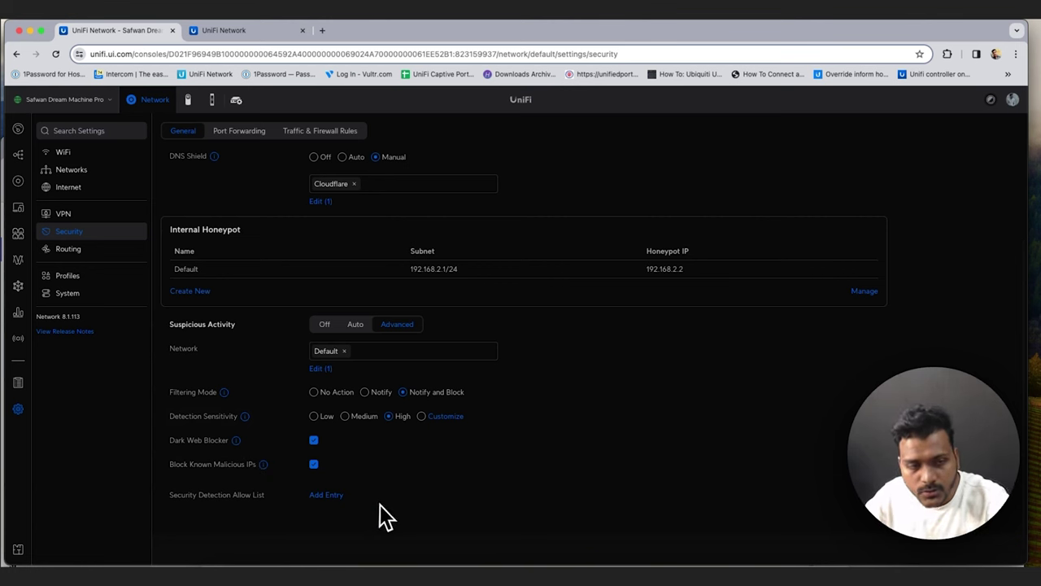
Examine the policy-based routes in the routing settings and the Ethernet port profiles page
click(93, 254)
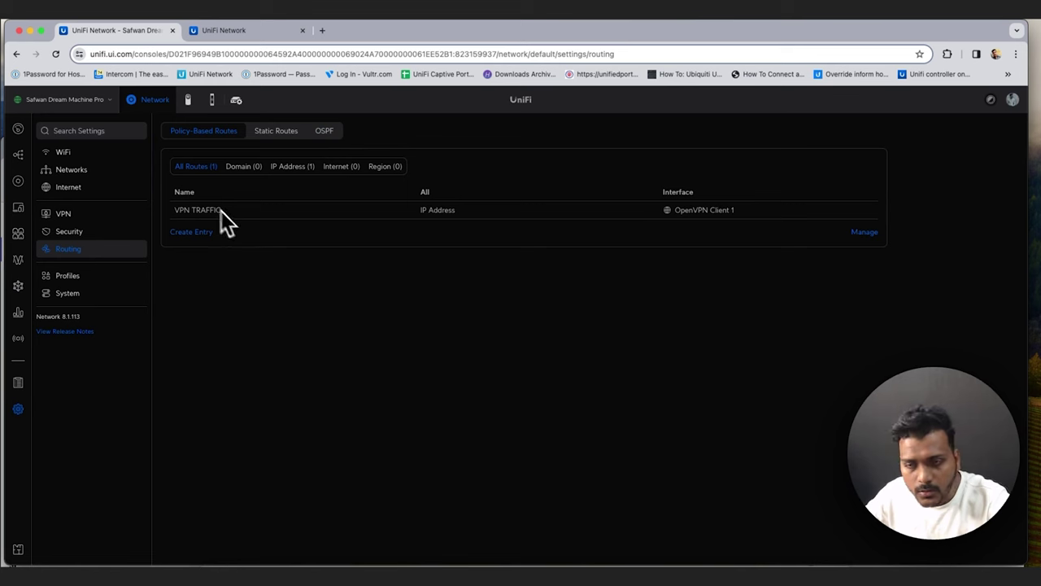
click(107, 282)
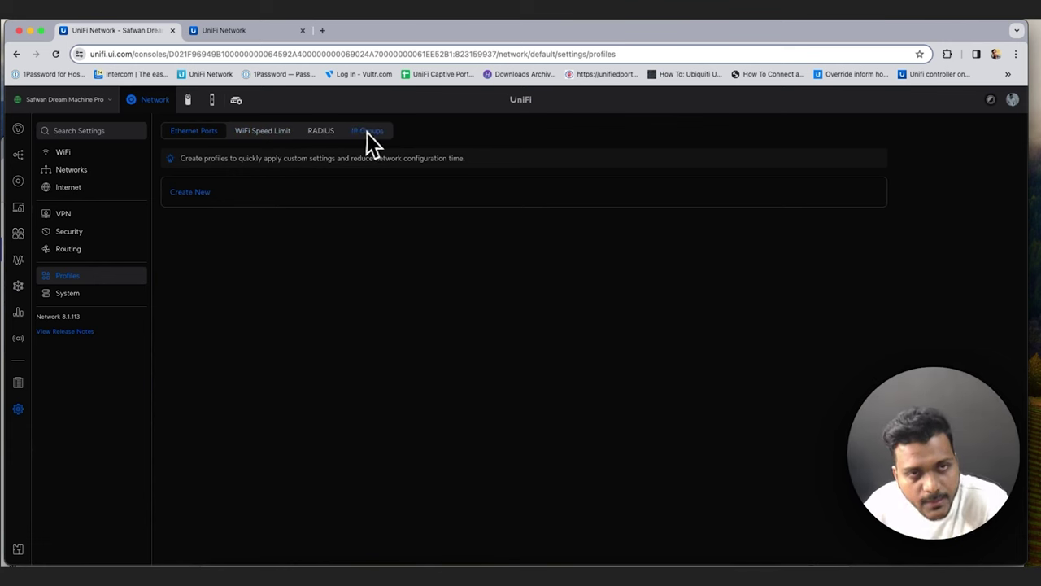
Open the system settings and examine the general, device update and backup options
click(104, 299)
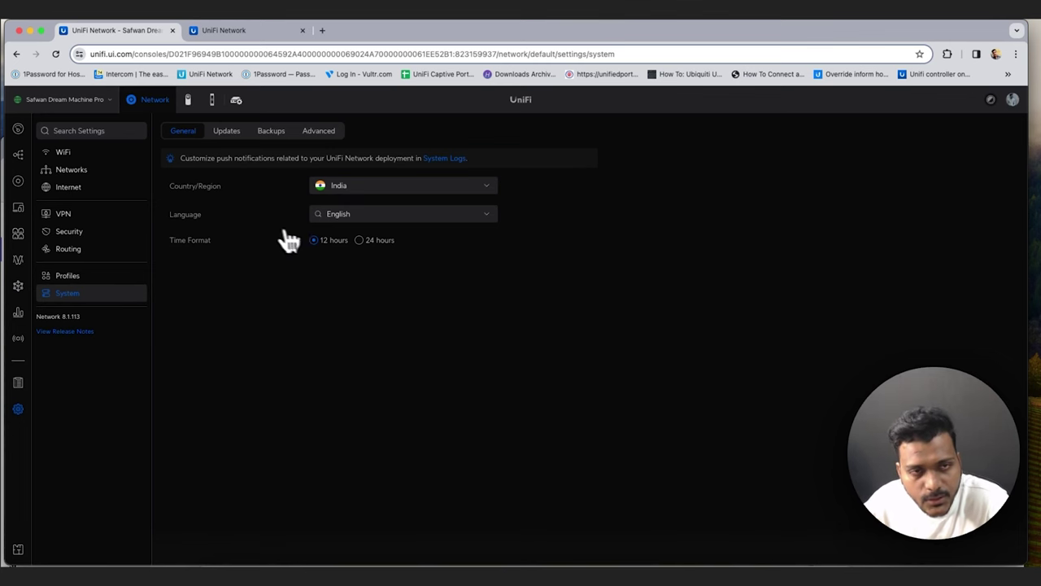
click(237, 134)
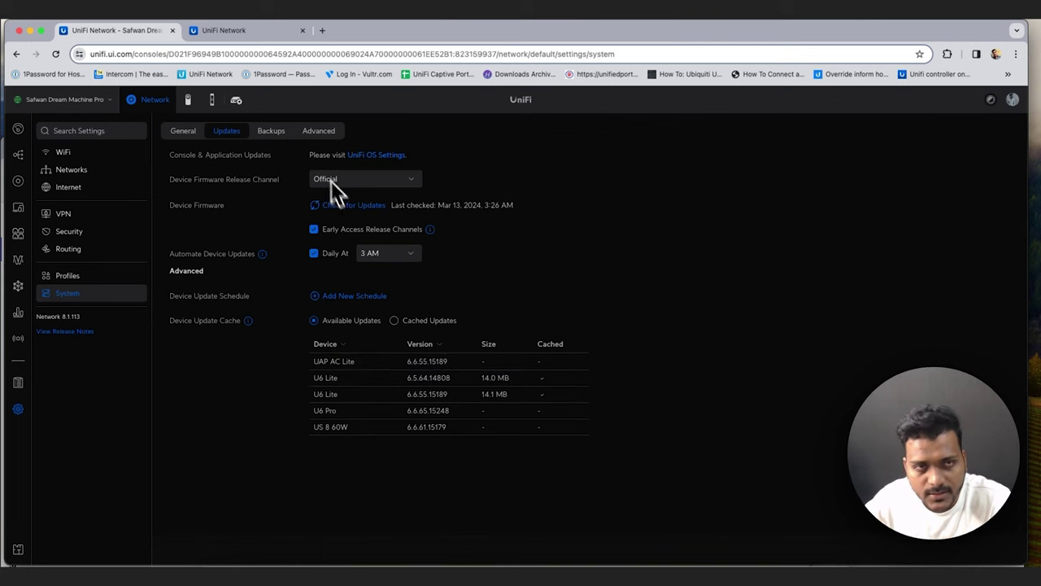
click(271, 132)
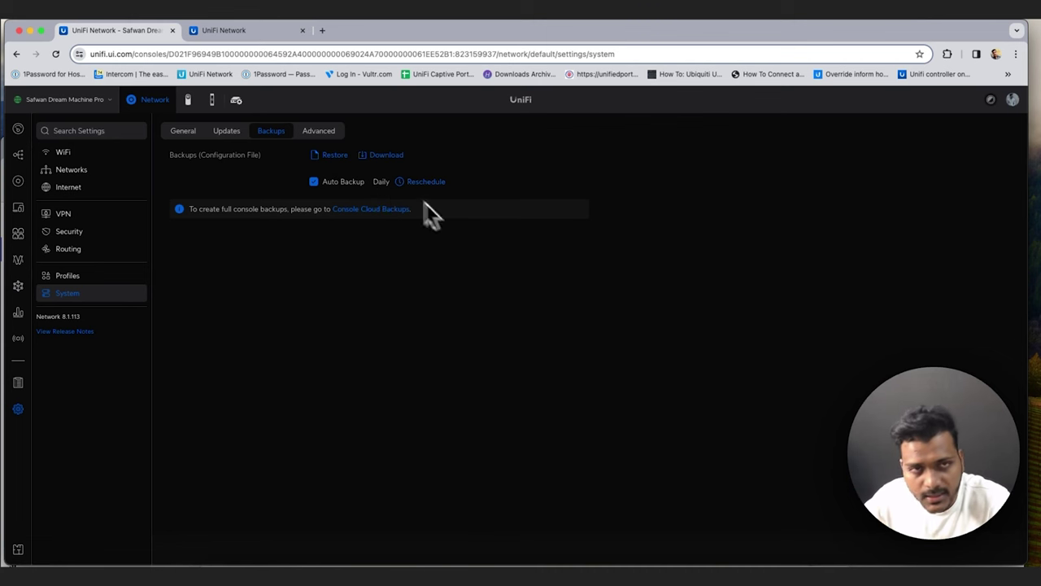
Examine the advanced system settings, from WiFiMan support through SSH authentication, logging and wireless connectivity, and return to the UniFi devices list
click(322, 137)
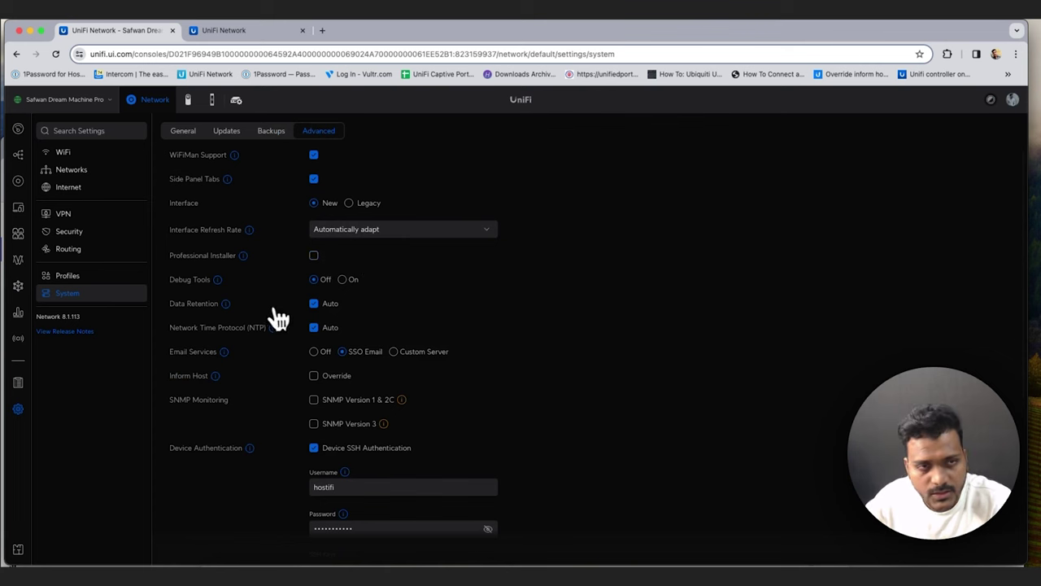
scroll(338, 276, down, 1)
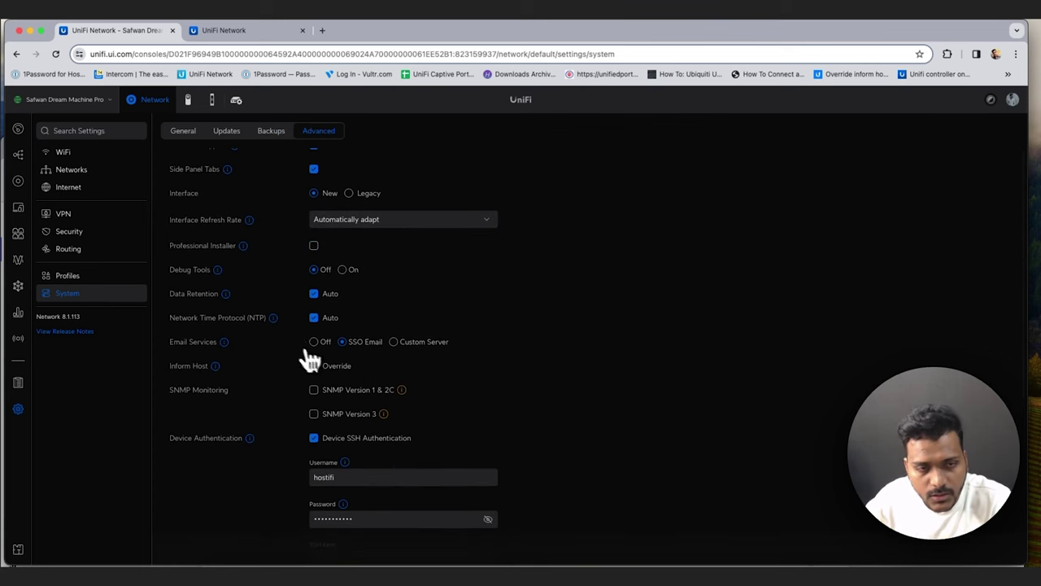
scroll(301, 358, up, 1)
scroll(294, 353, down, 3)
mouse_move(252, 364)
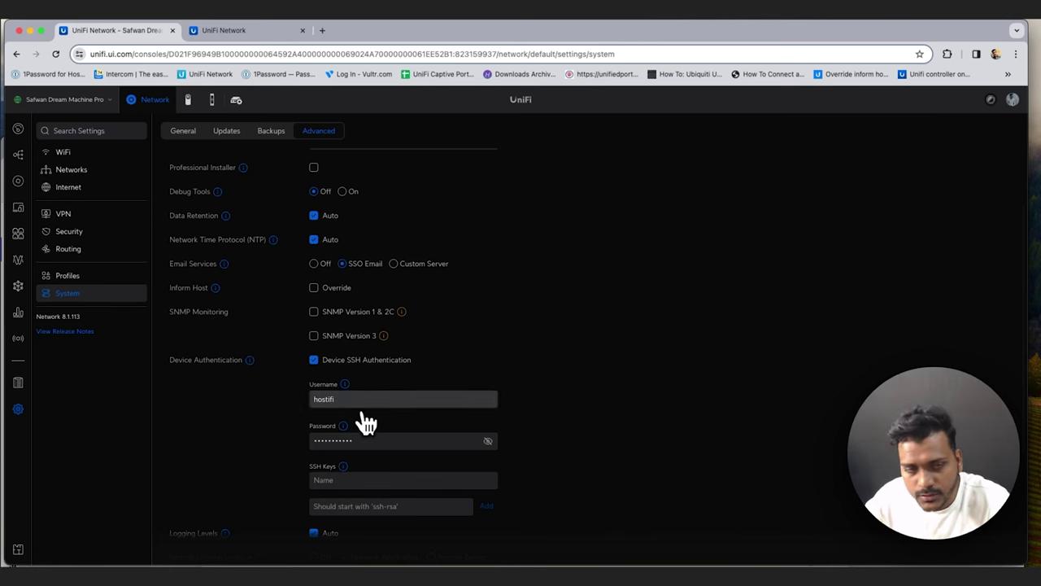
scroll(379, 431, down, 1)
scroll(379, 431, down, 2)
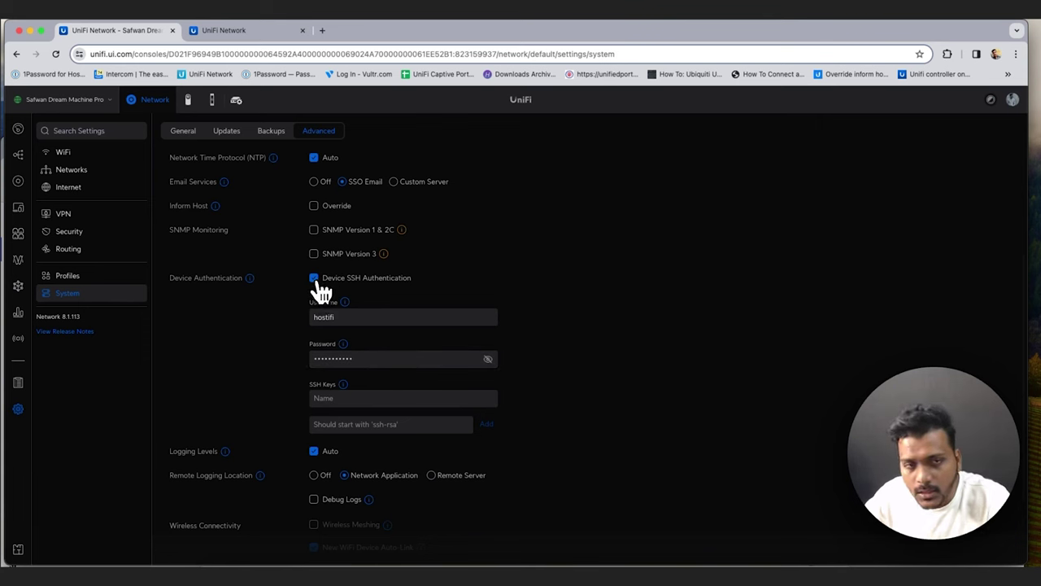
scroll(395, 416, down, 3)
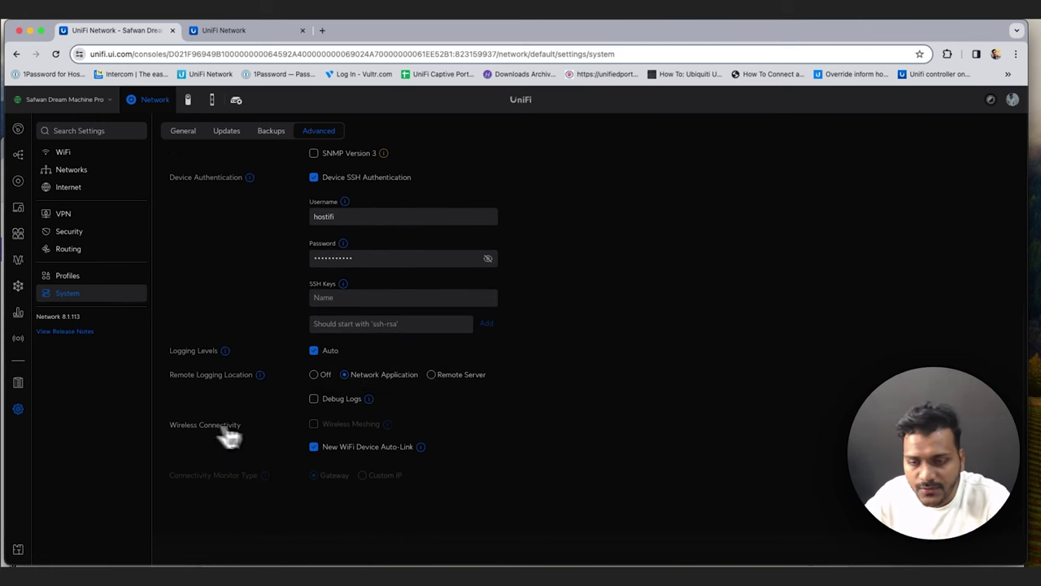
scroll(402, 392, up, 3)
scroll(402, 393, down, 3)
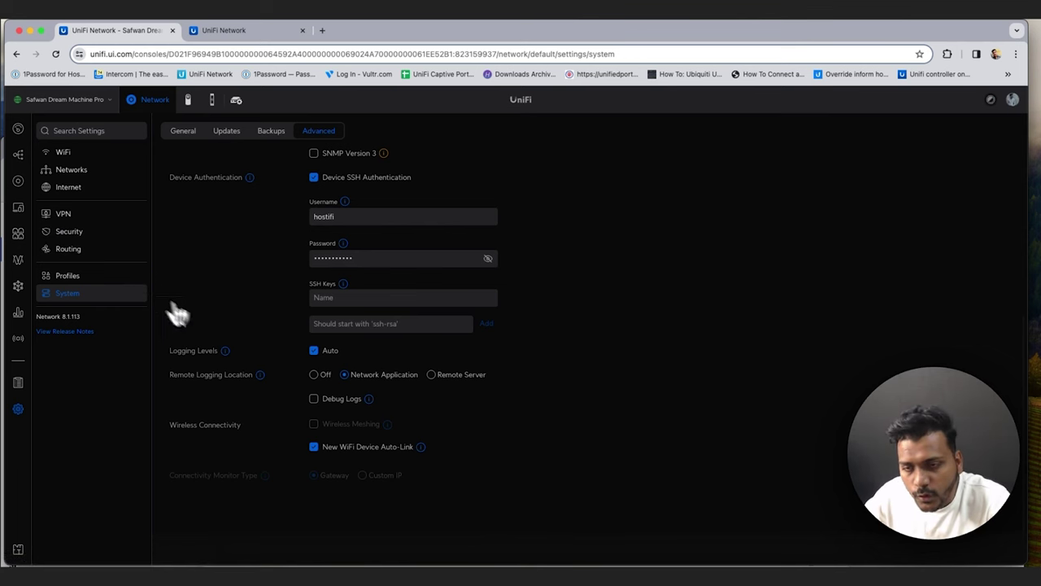
click(18, 182)
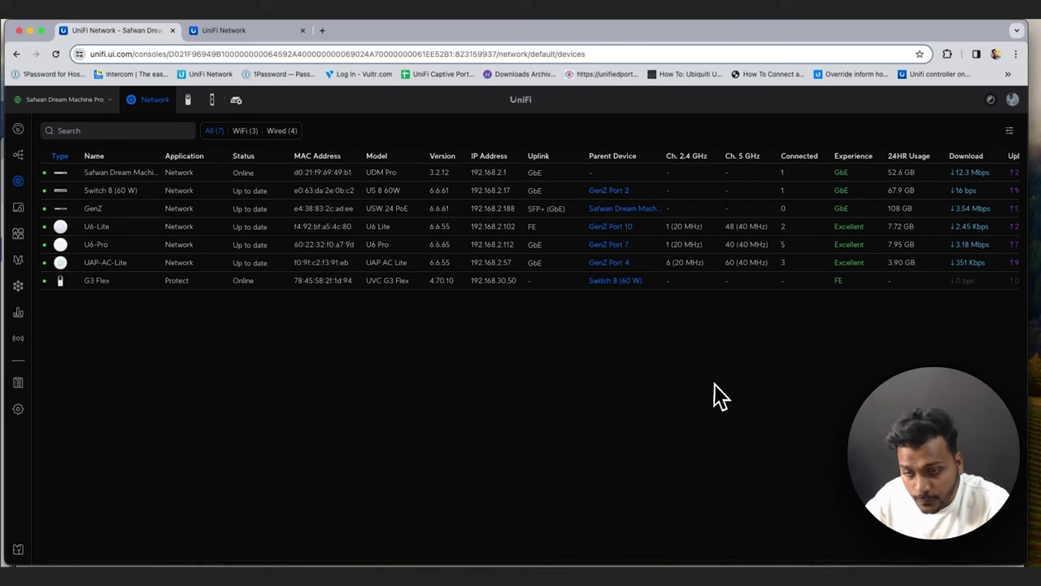